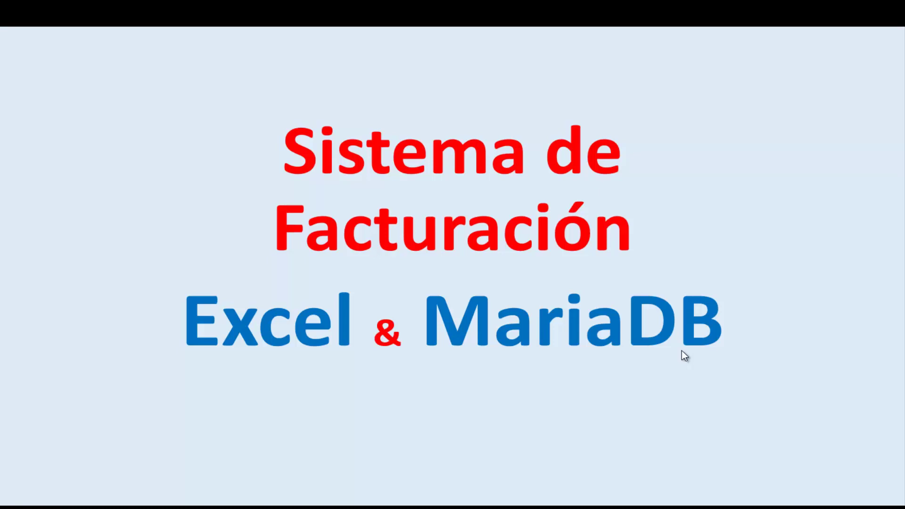
Step: Advance the slideshow from the title slide to the Configuraciones de Sistema slide
left_click(682, 351)
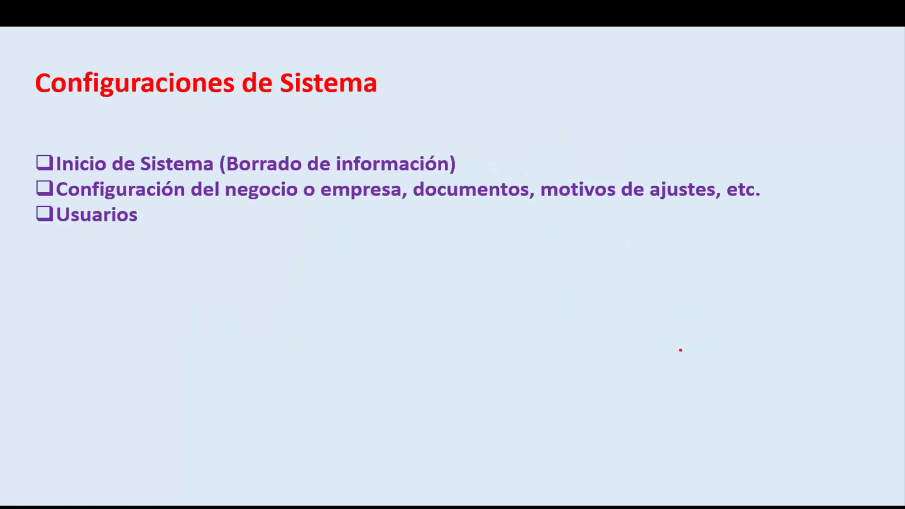
left_click(230, 149)
key("Right")
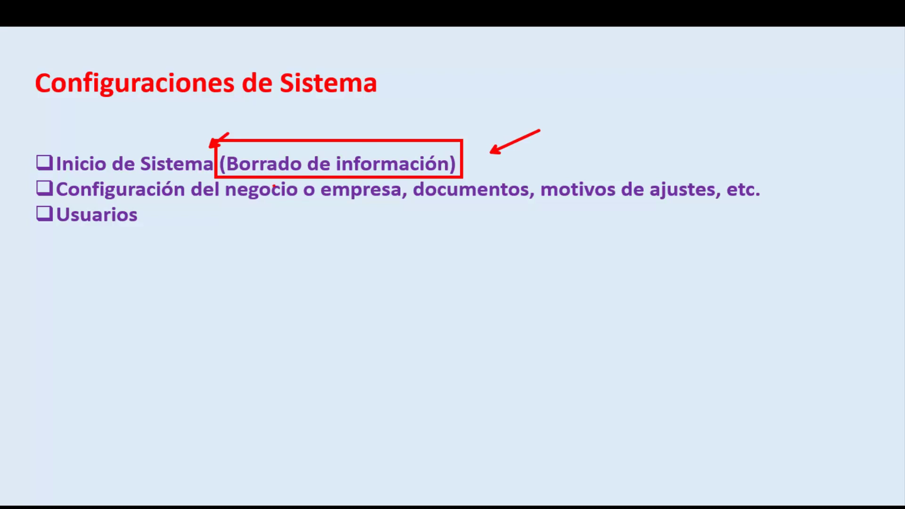
left_click_drag(273, 217, 295, 272)
left_click_drag(493, 204, 506, 248)
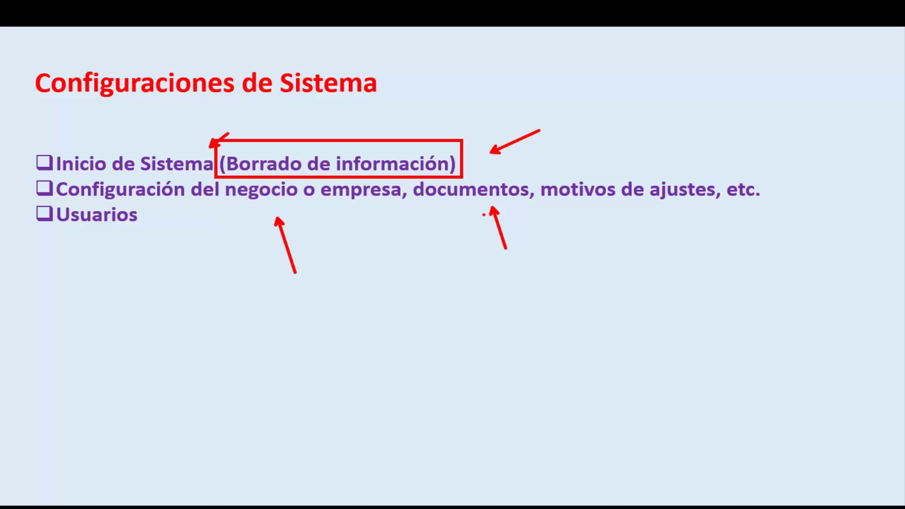
left_click_drag(467, 226, 472, 334)
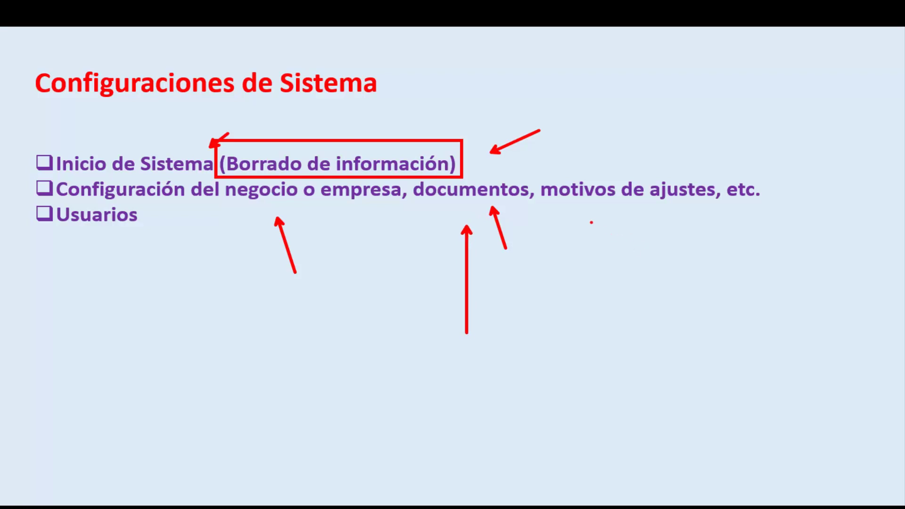
left_click_drag(613, 221, 631, 309)
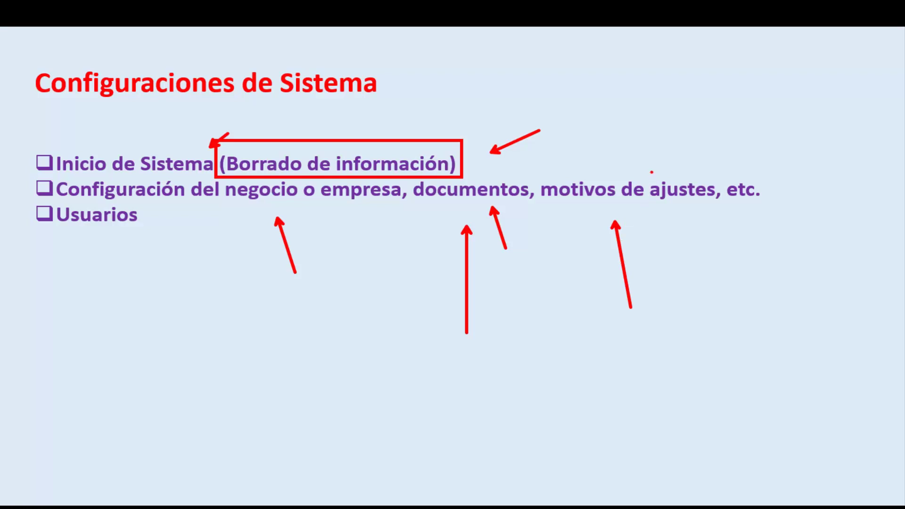
left_click_drag(651, 172, 662, 155)
left_click_drag(110, 237, 129, 293)
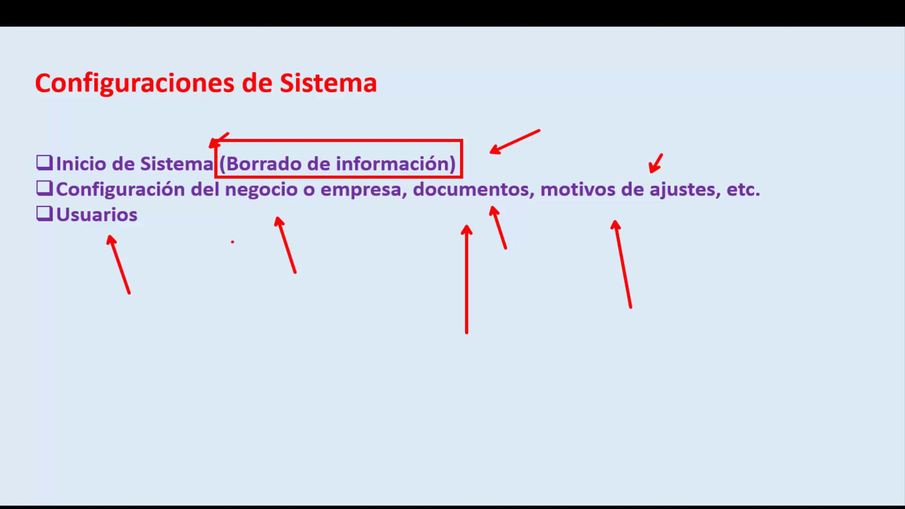
key("e")
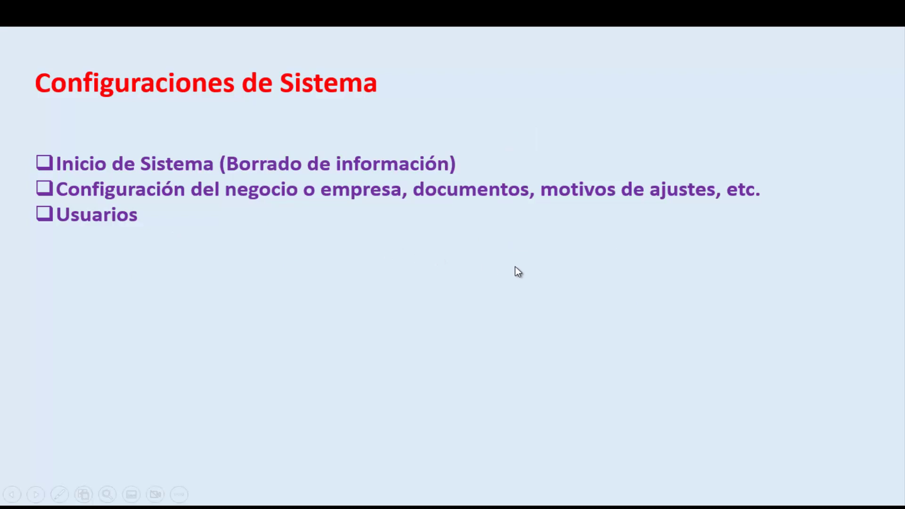
left_click(518, 272)
Step: Leave the slideshow and log into the PSFEMDB-202224 invoicing system as Admin with the account password
left_click(515, 265)
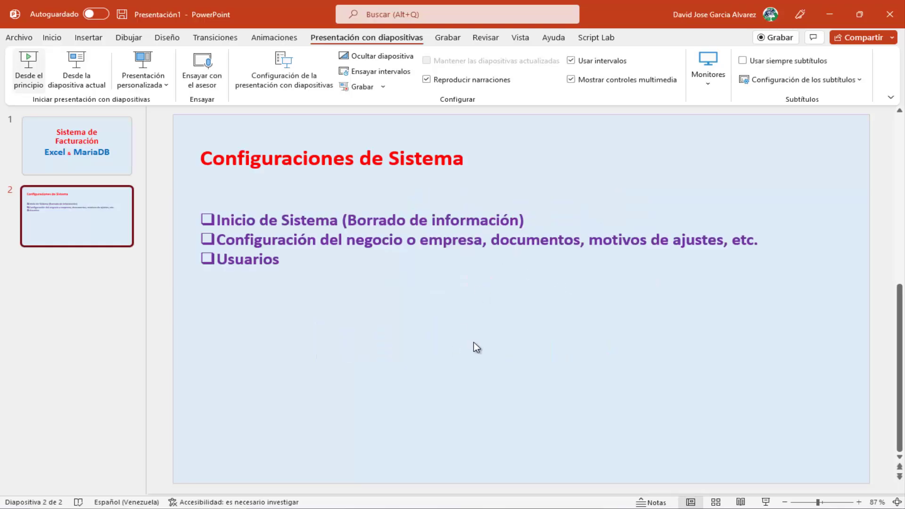
left_click(415, 508)
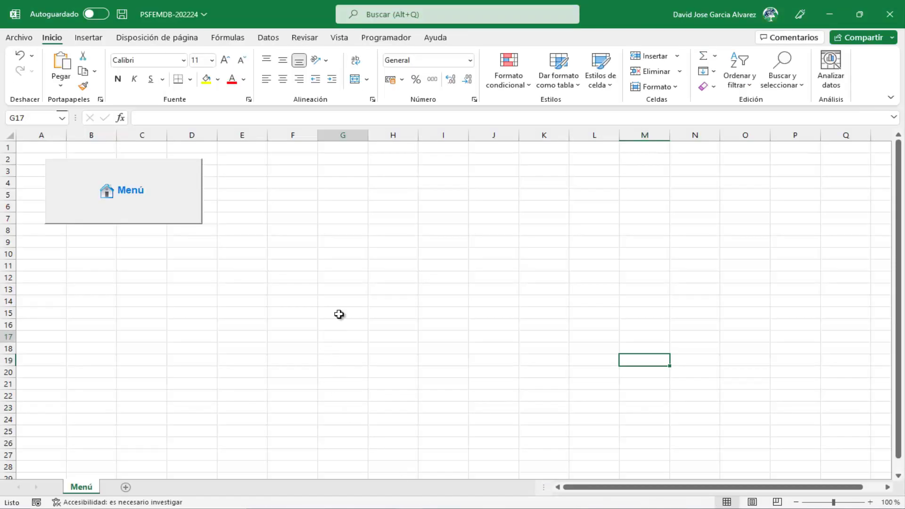
left_click(353, 278)
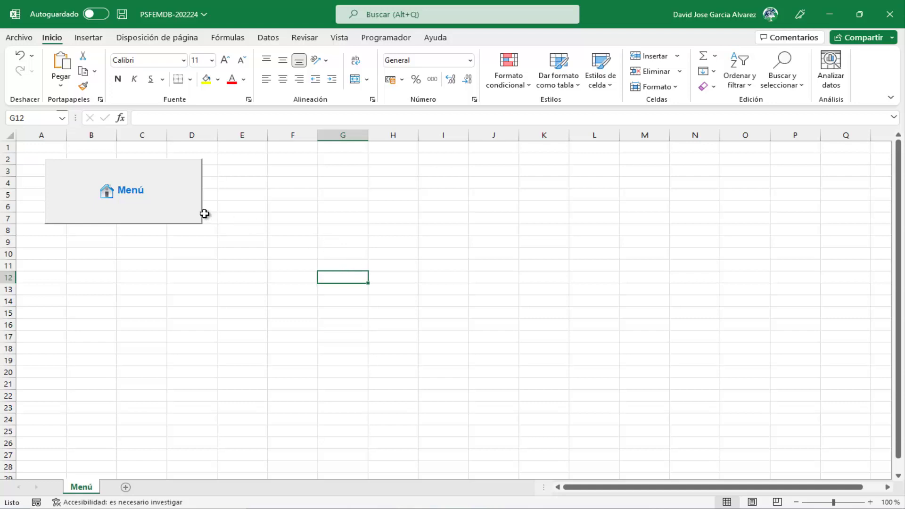
left_click(183, 209)
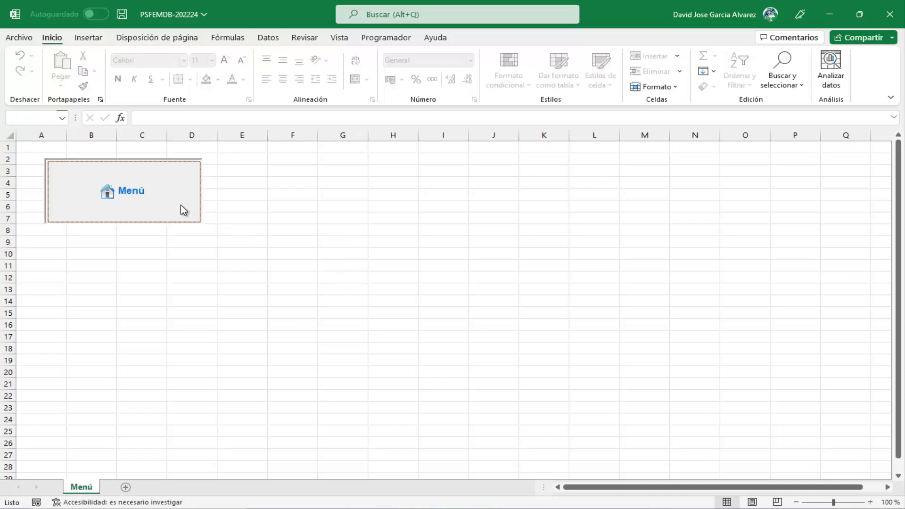
type("Admin")
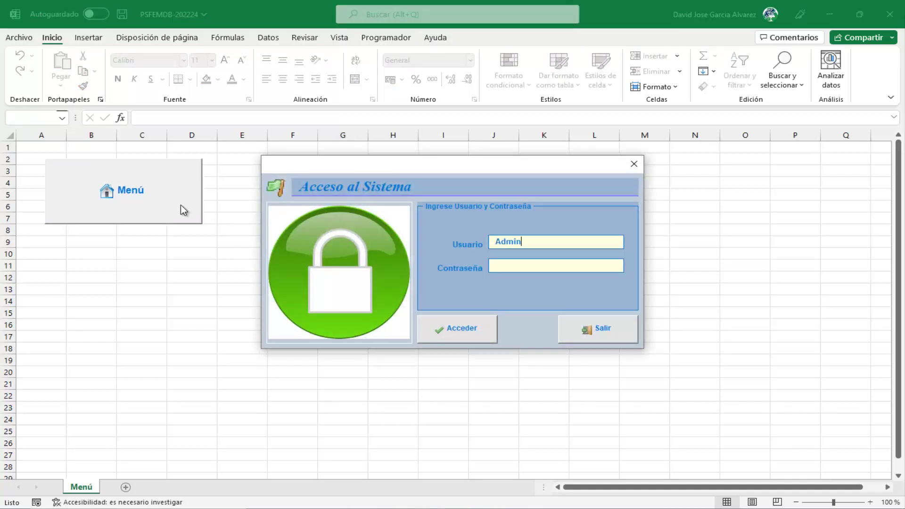
type("******")
type("********")
key("Tab")
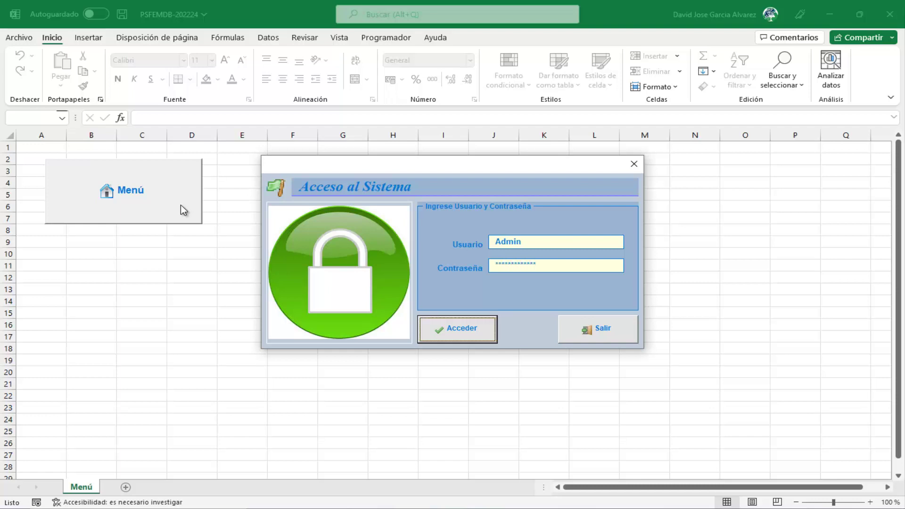
key("Return")
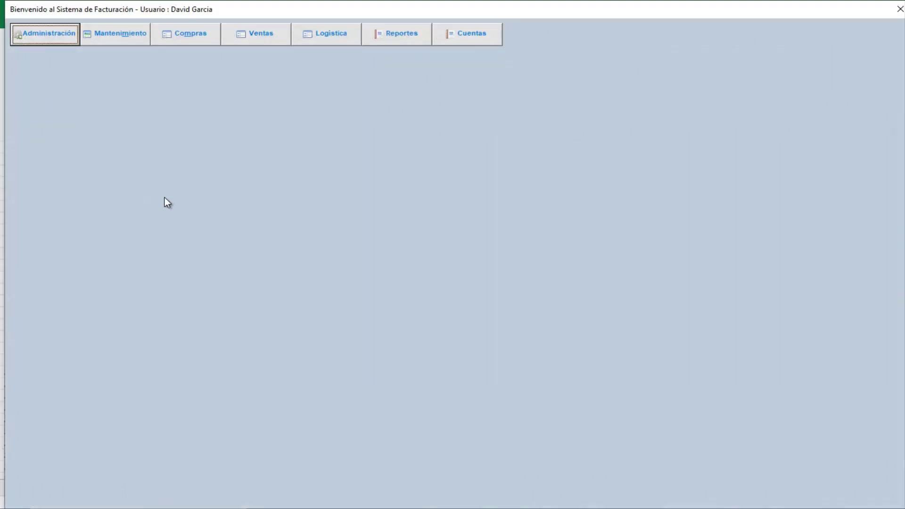
Step: Browse the Administración, Mantenimiento, Compras, Ventas, Logística and Cuentas menus, then choose Iniciar Sistema
left_click(45, 35)
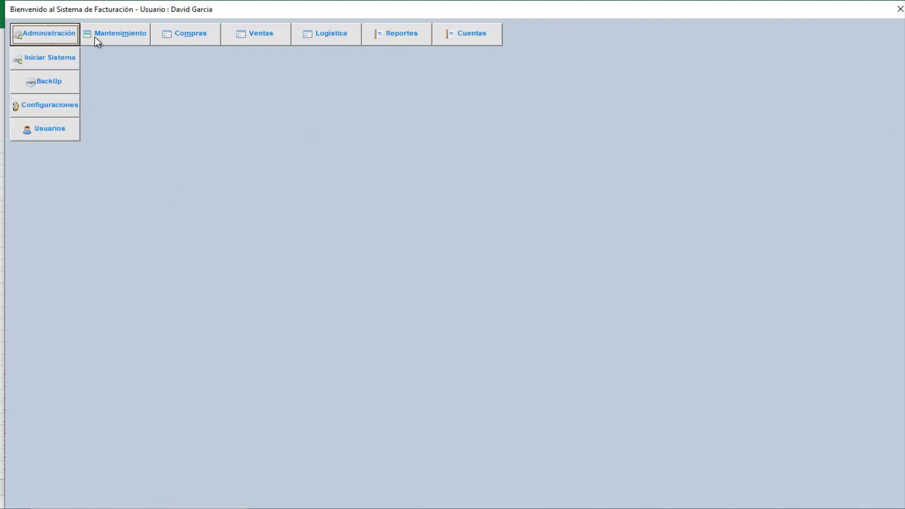
left_click(126, 35)
left_click(175, 34)
left_click(269, 35)
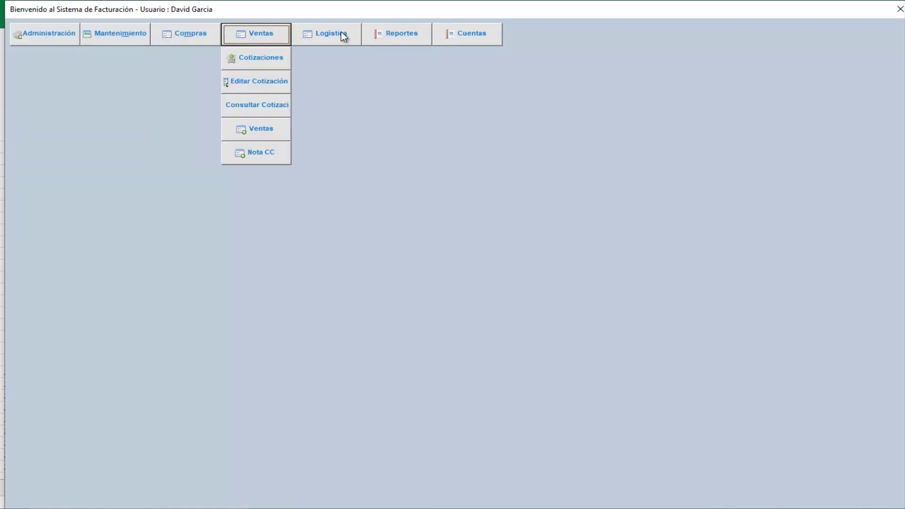
left_click(340, 32)
left_click(397, 32)
left_click(477, 37)
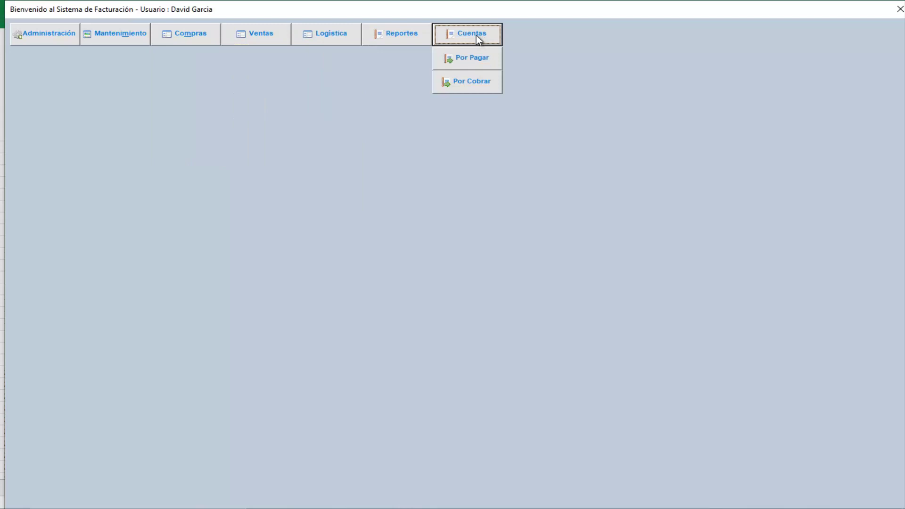
left_click(54, 38)
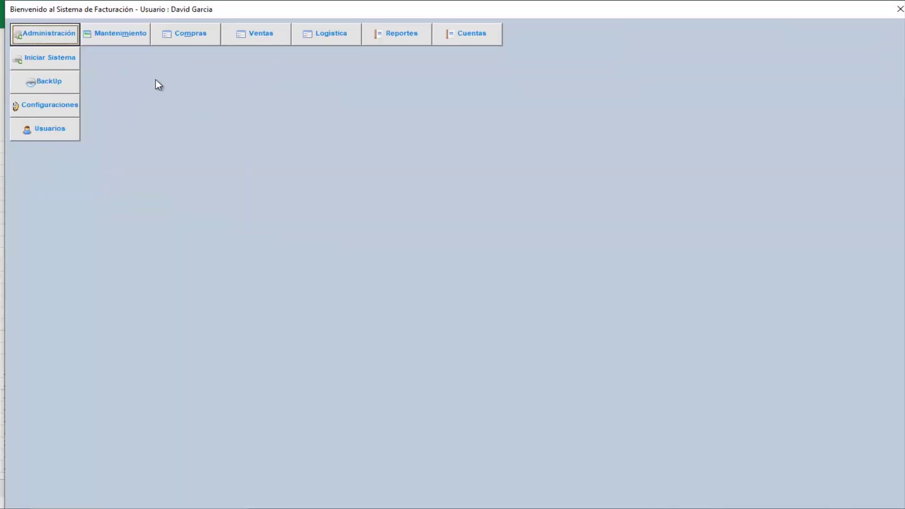
left_click(57, 60)
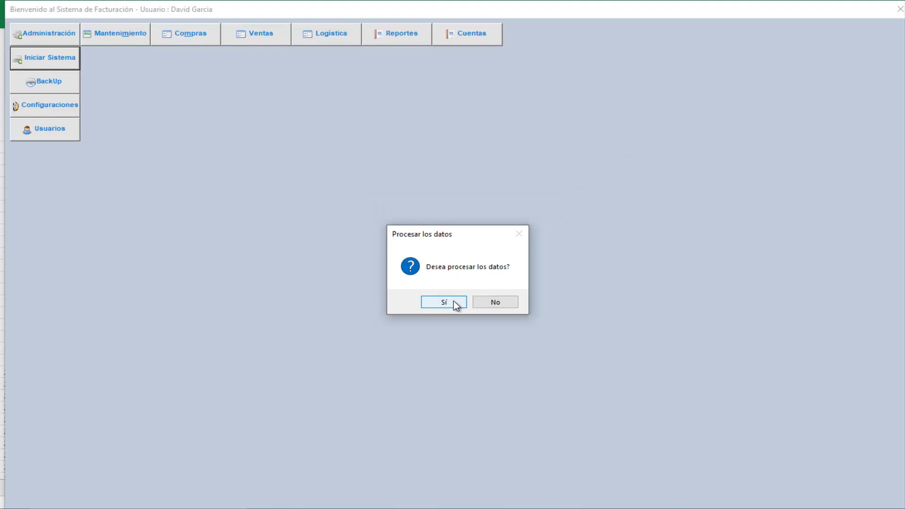
Step: Confirm Sí to process the data and accept the success message
left_click(449, 304)
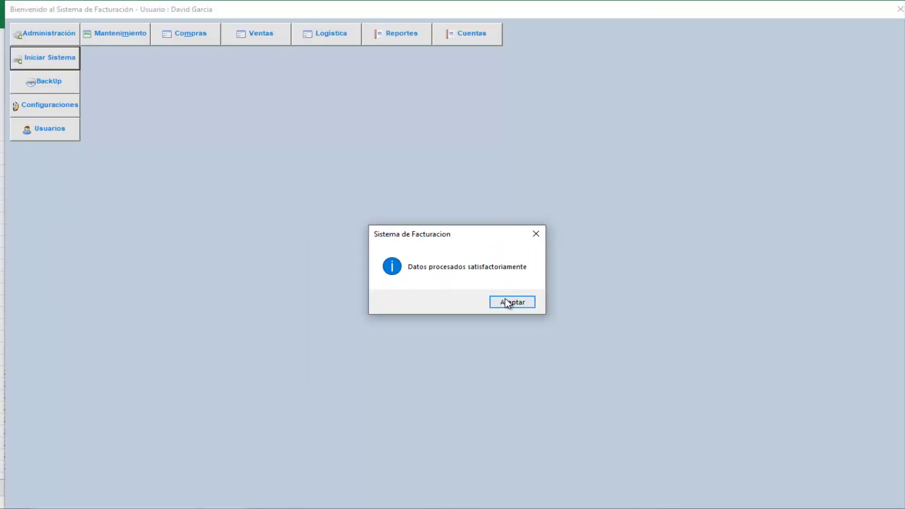
left_click(507, 301)
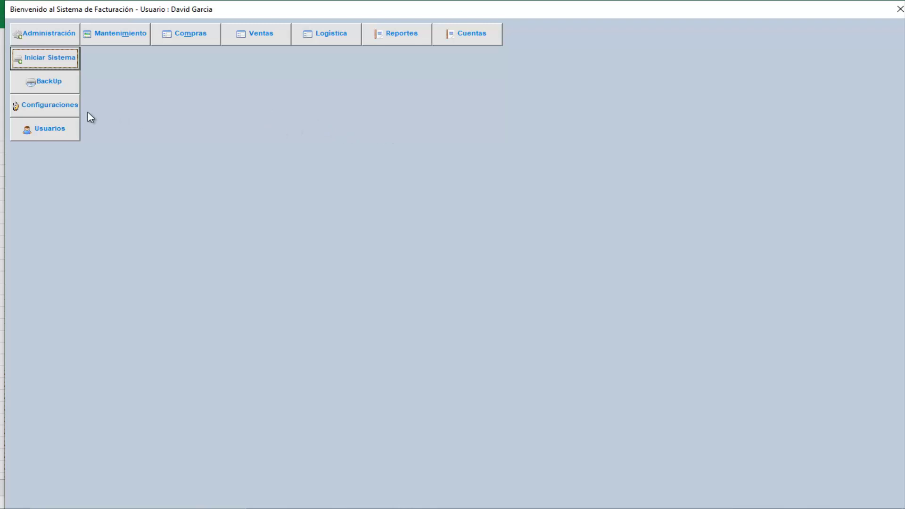
Step: Open Administración > Configuraciones on its Configuraciones Adicionales tab
left_click(69, 113)
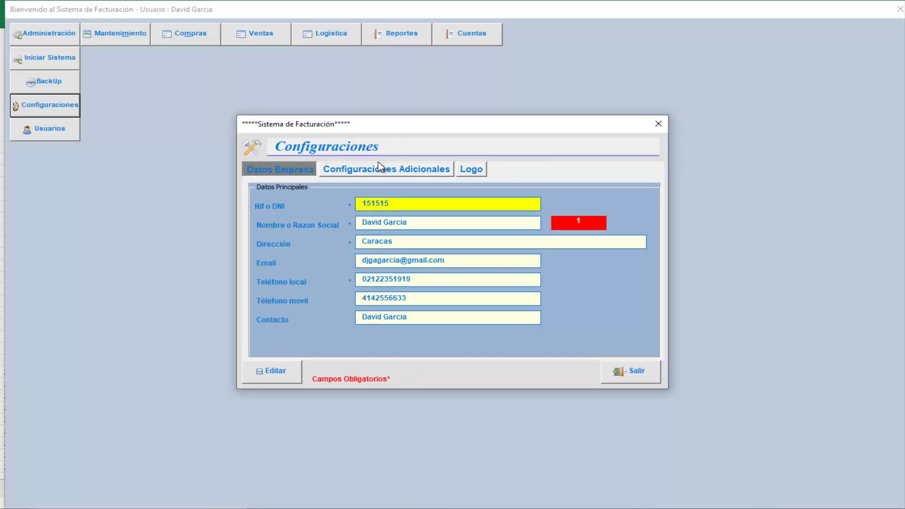
left_click(400, 169)
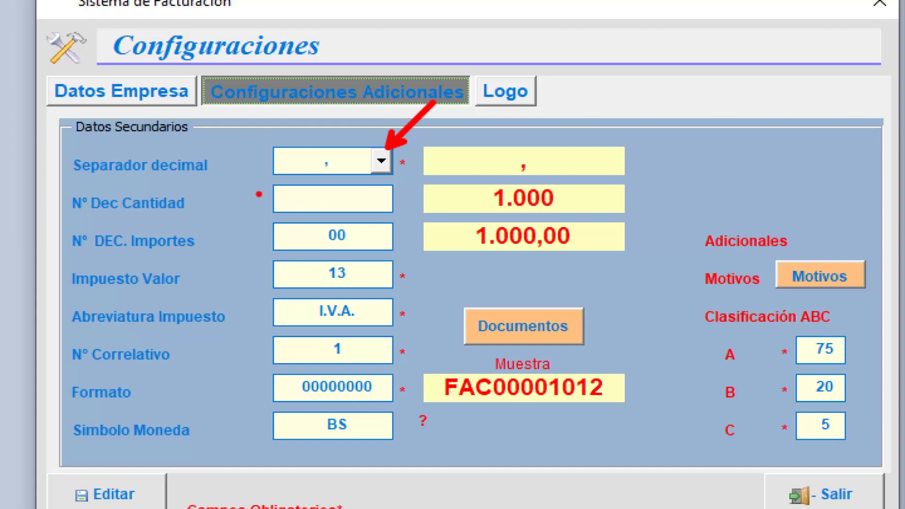
left_click_drag(259, 184, 391, 215)
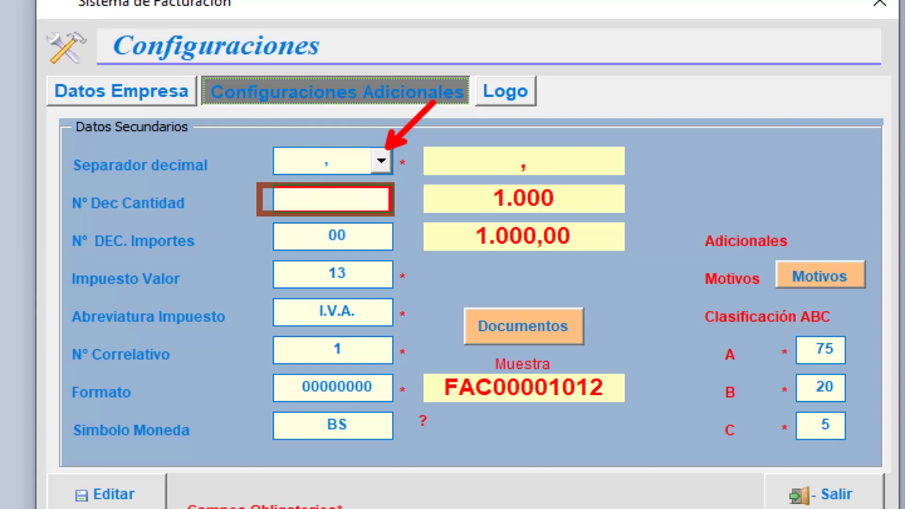
left_click_drag(257, 218, 397, 254)
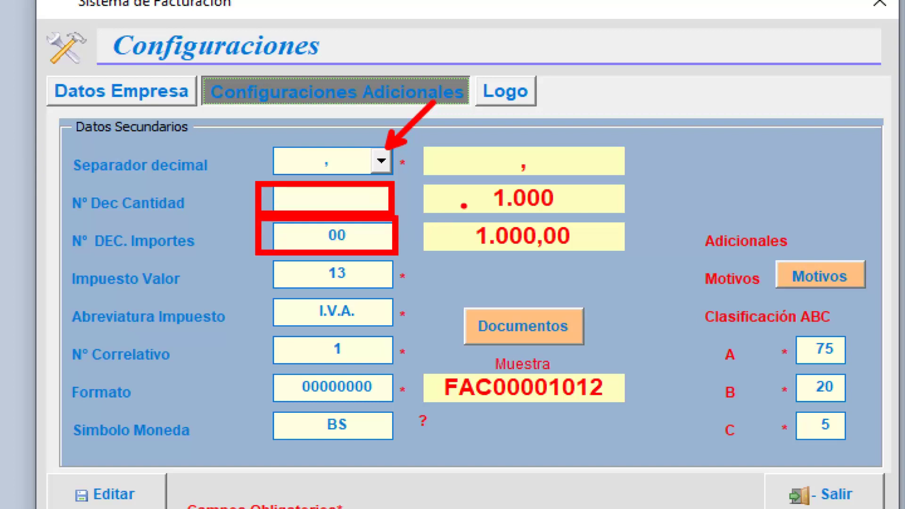
left_click_drag(413, 179, 633, 258)
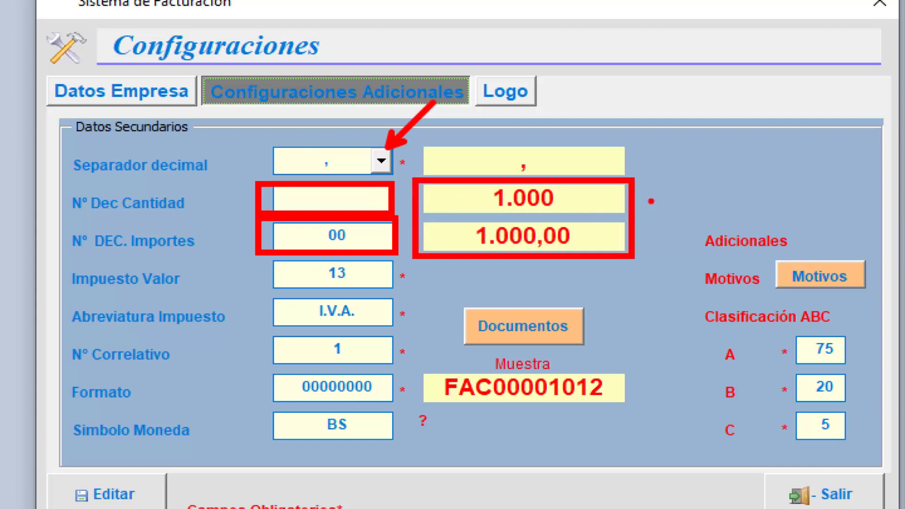
left_click_drag(649, 201, 701, 190)
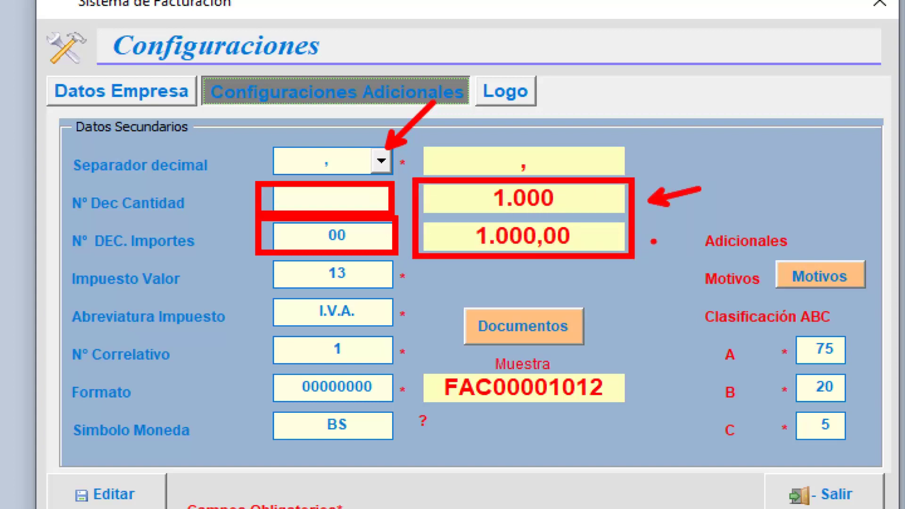
left_click_drag(653, 241, 761, 194)
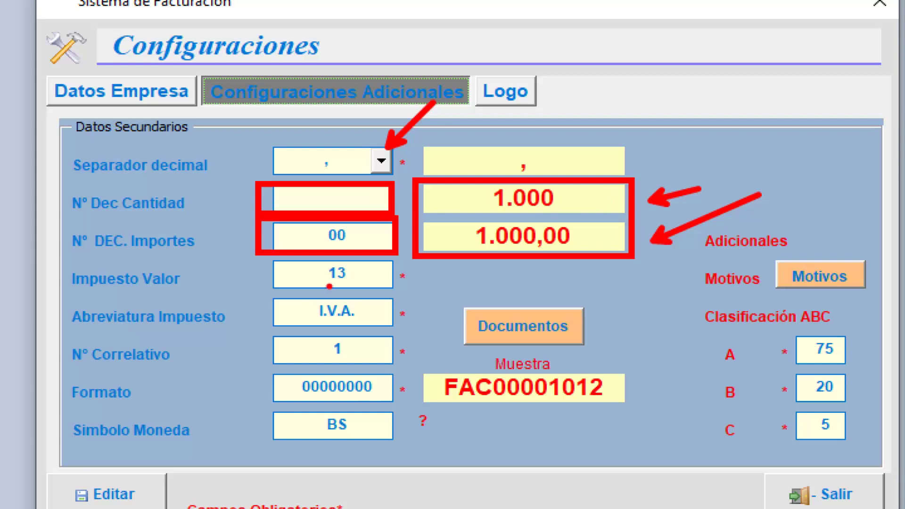
left_click_drag(273, 257, 390, 260)
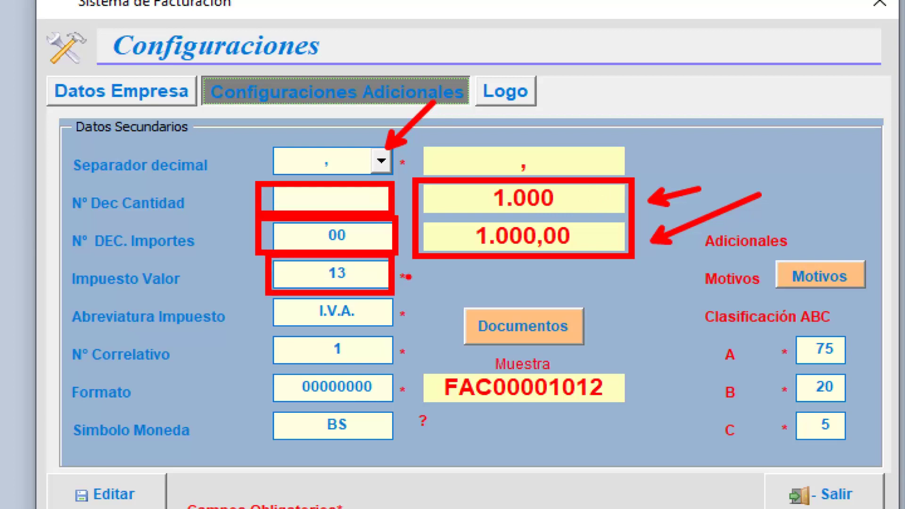
left_click_drag(408, 276, 469, 276)
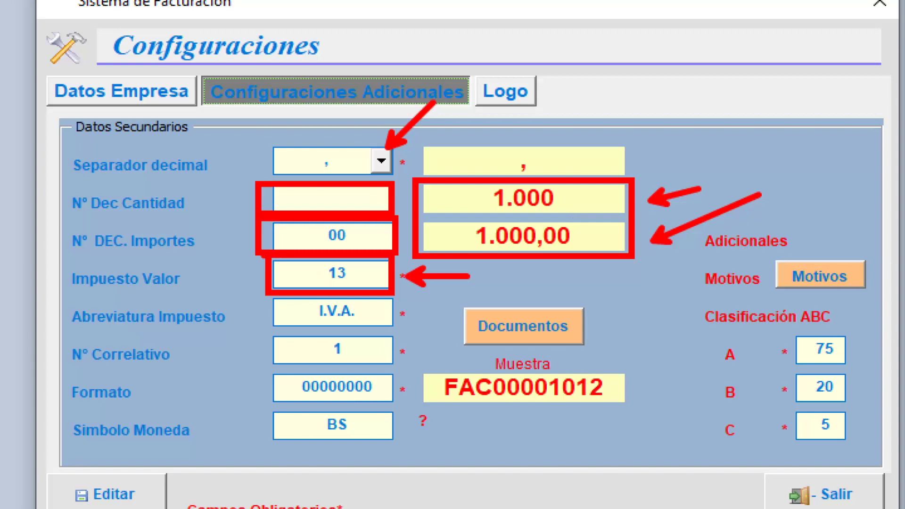
left_click_drag(260, 258, 398, 296)
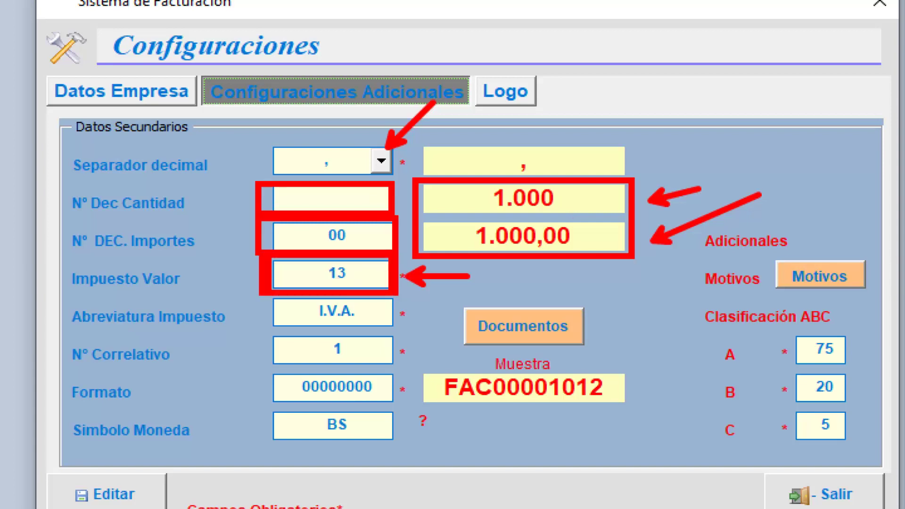
left_click_drag(455, 289, 393, 312)
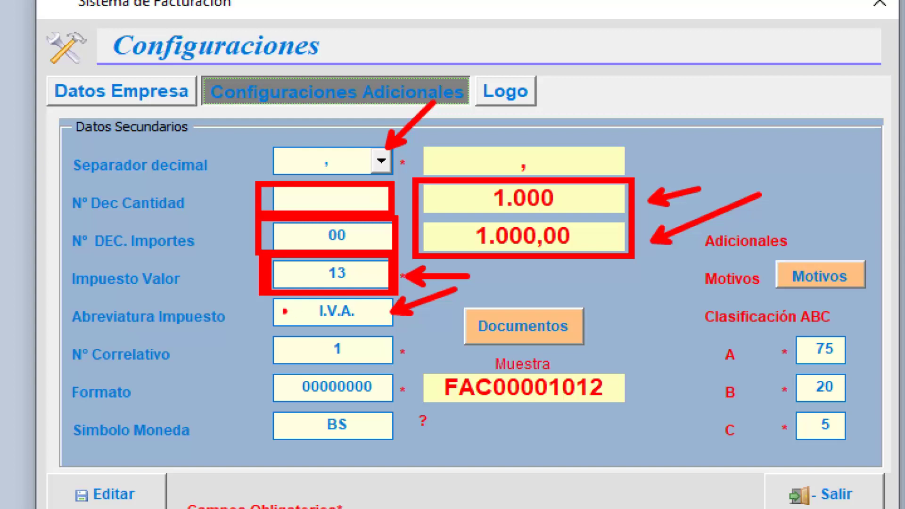
left_click_drag(259, 295, 395, 324)
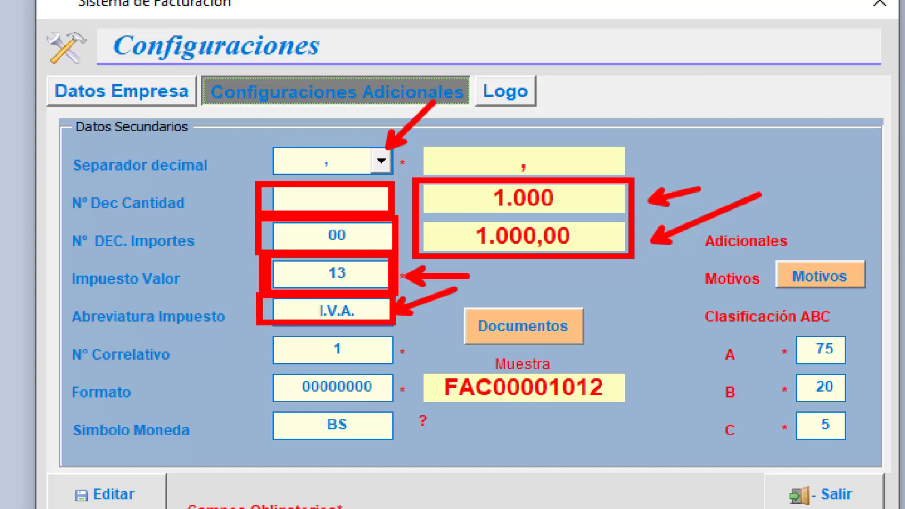
left_click_drag(260, 334, 394, 365)
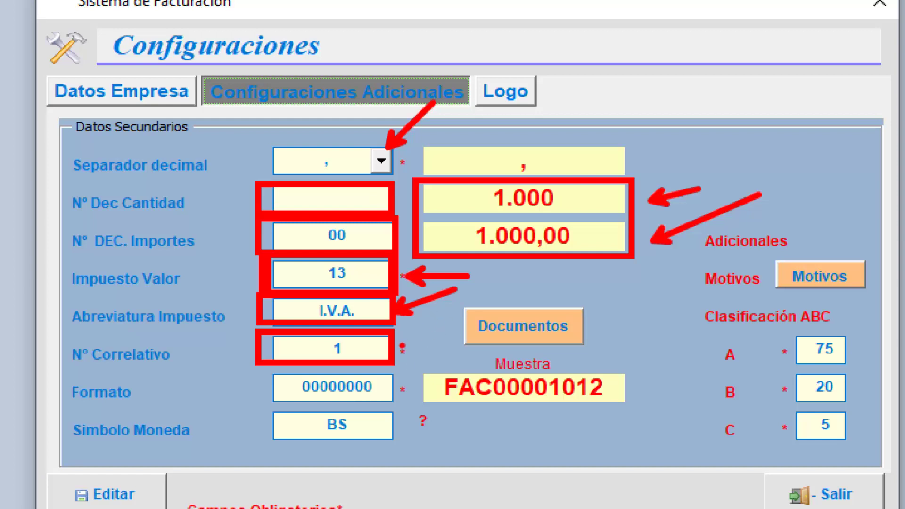
left_click_drag(402, 347, 424, 336)
left_click_drag(251, 370, 402, 404)
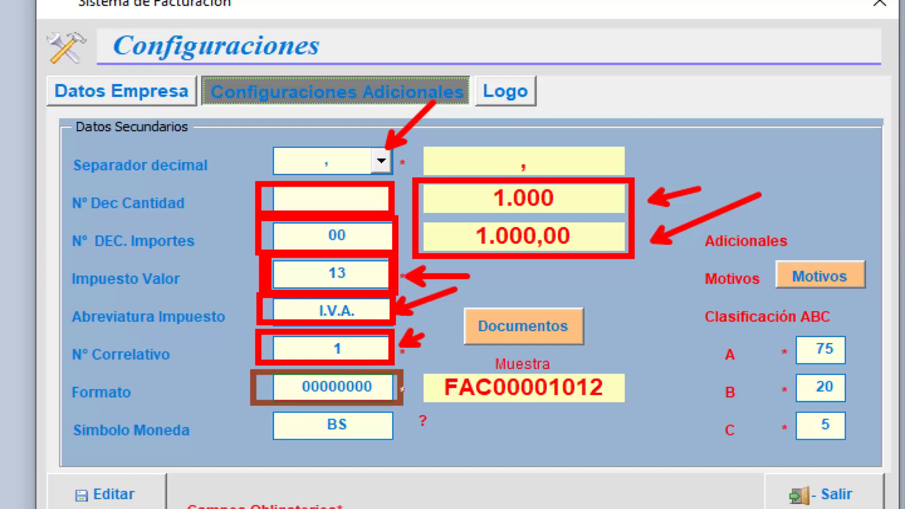
left_click_drag(580, 418, 631, 508)
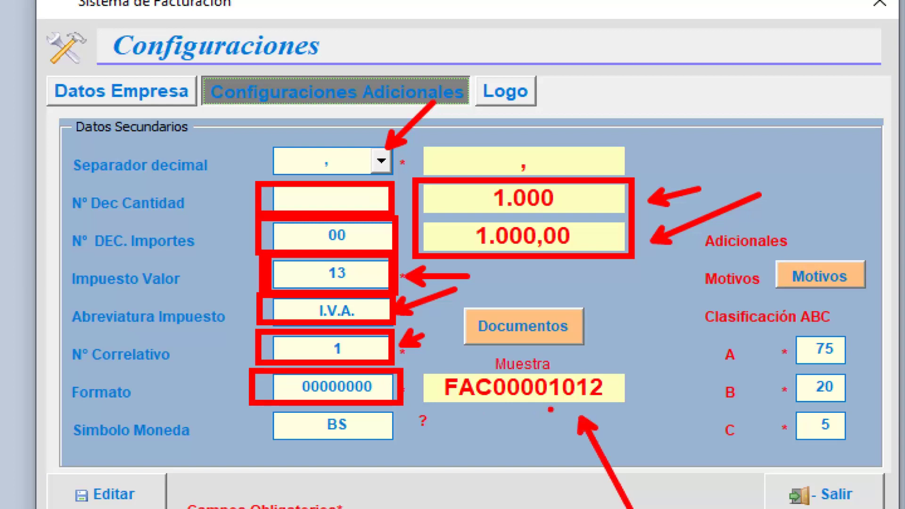
left_click_drag(466, 403, 466, 449)
left_click_drag(571, 407, 563, 473)
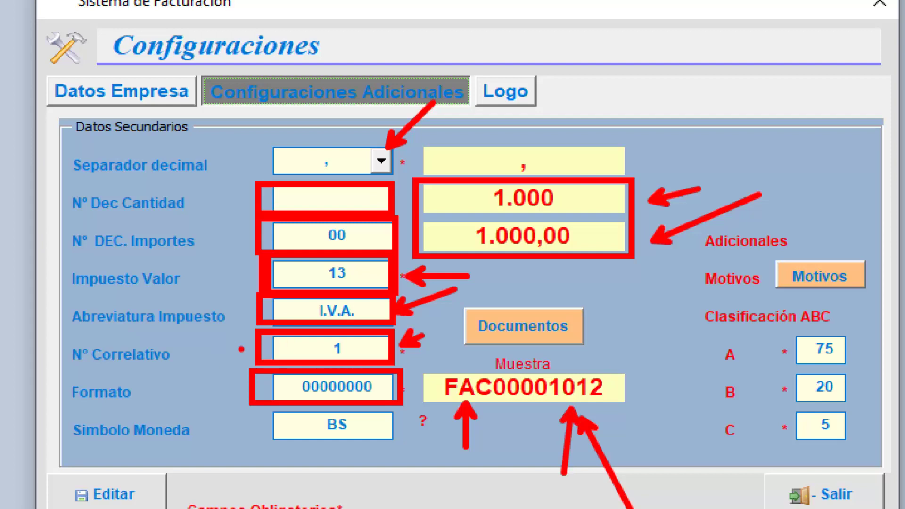
left_click_drag(241, 348, 165, 349)
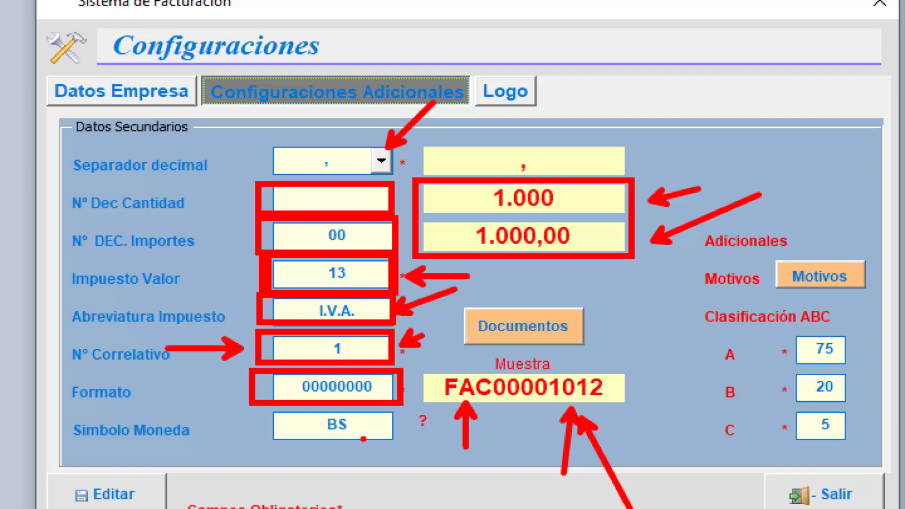
left_click_drag(358, 446, 378, 485)
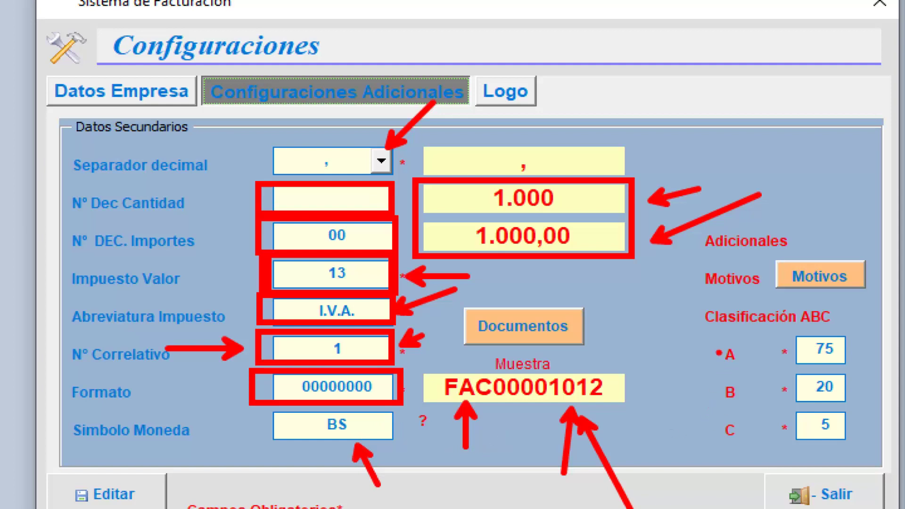
left_click_drag(689, 352, 720, 353)
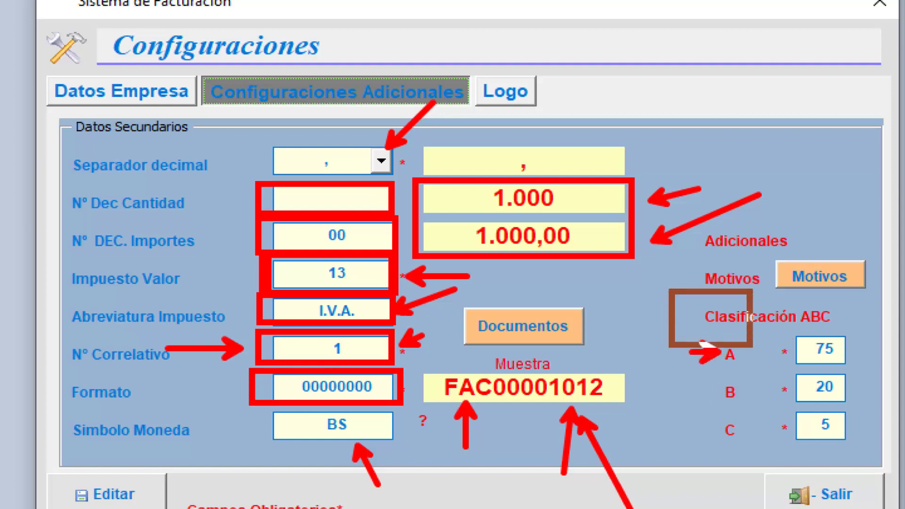
left_click_drag(670, 289, 861, 457)
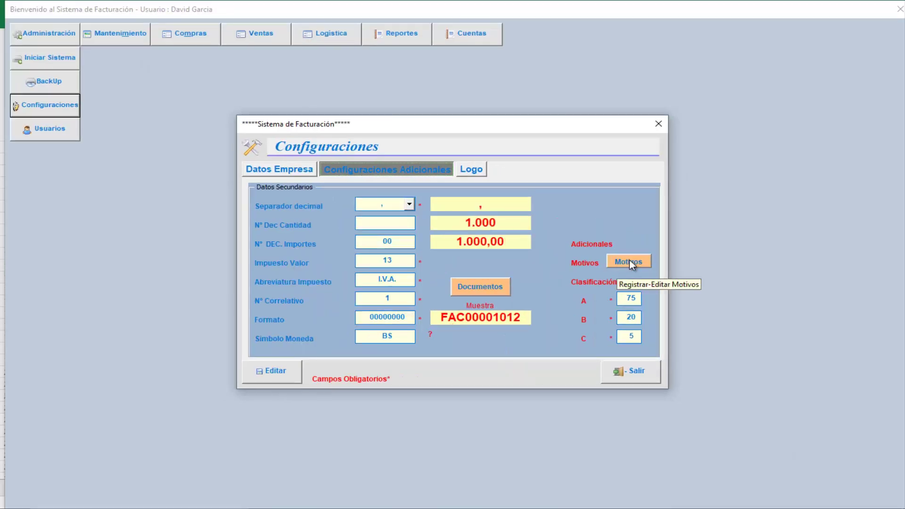
left_click(623, 262)
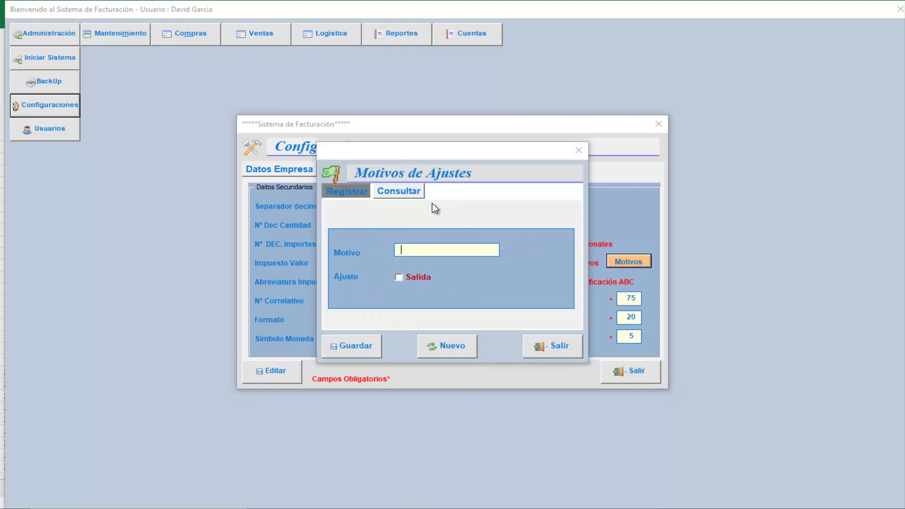
left_click(408, 194)
left_click(366, 191)
left_click(408, 195)
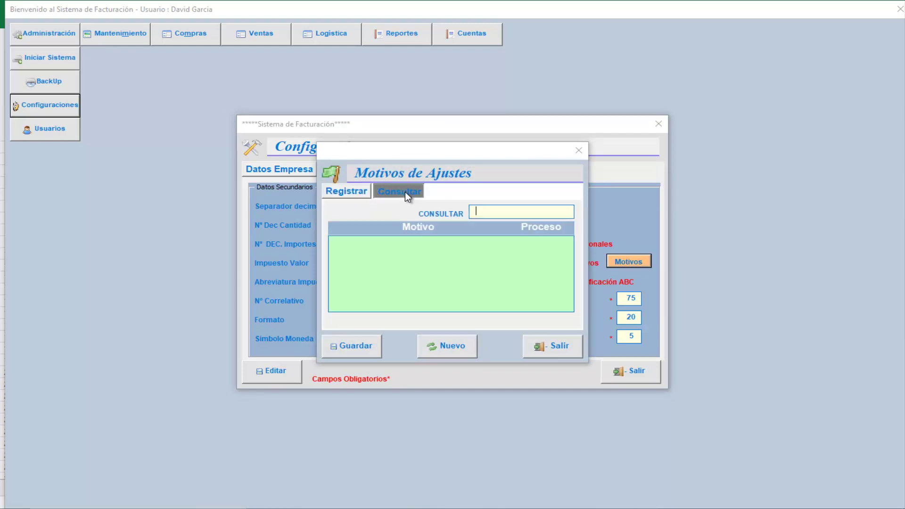
left_click(578, 151)
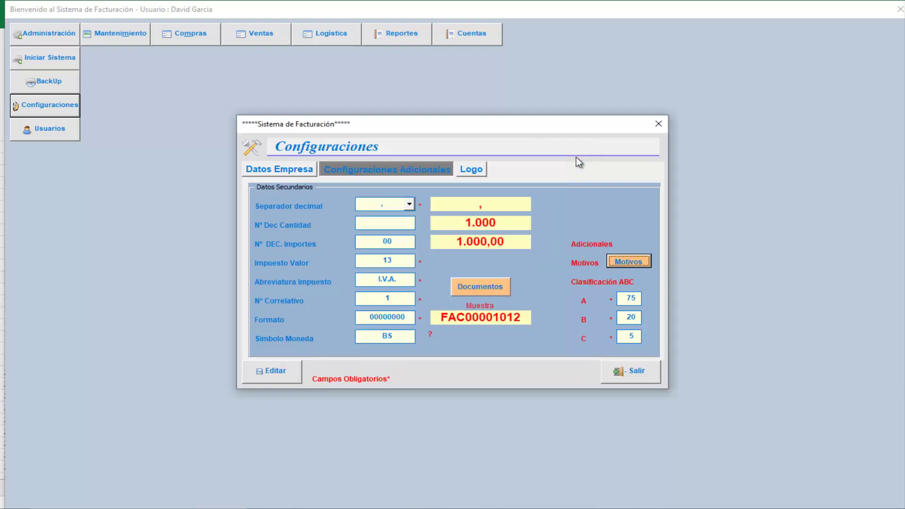
left_click(488, 284)
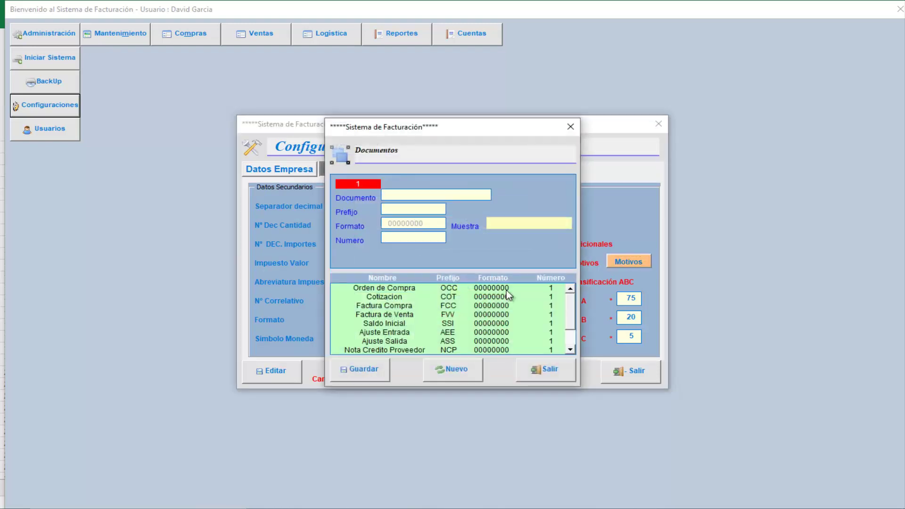
mouse_move(568, 307)
left_mouse_down()
mouse_move(574, 334)
mouse_move(572, 300)
left_mouse_up()
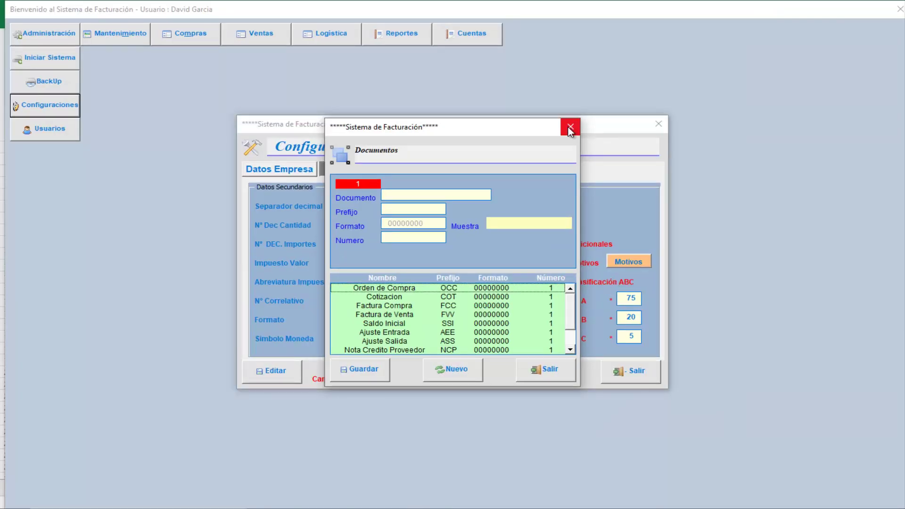
left_click(570, 128)
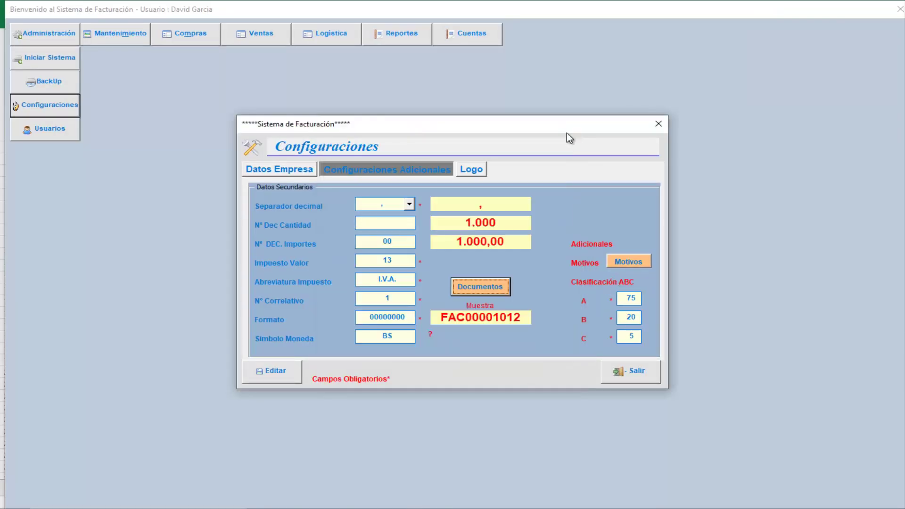
left_click(413, 204)
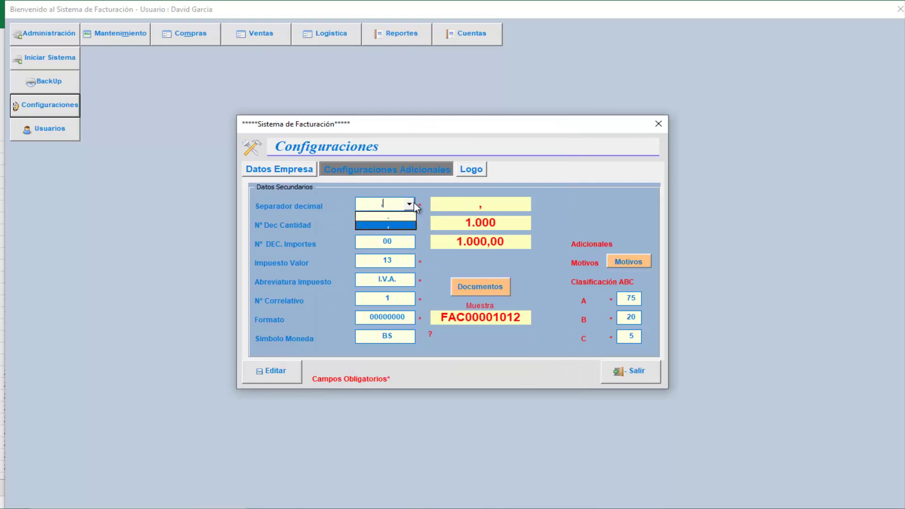
left_click(413, 204)
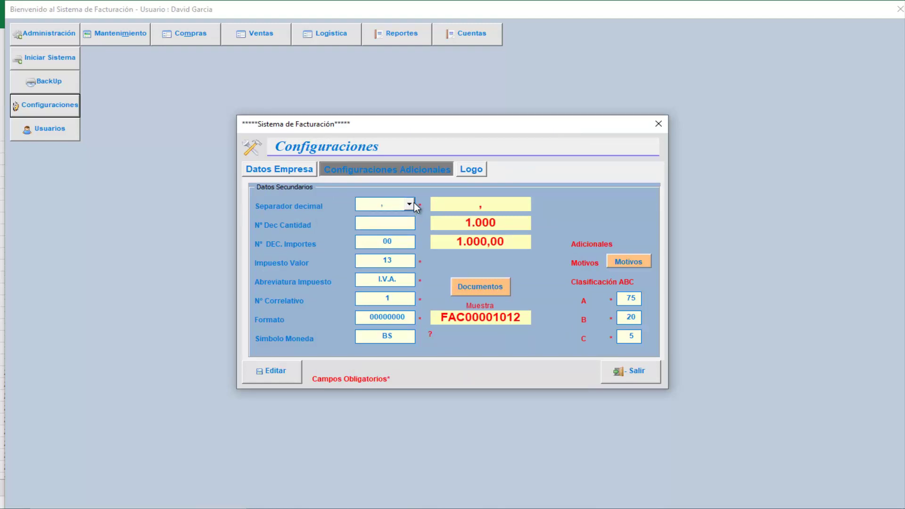
left_click(410, 203)
left_click(409, 203)
left_click(410, 204)
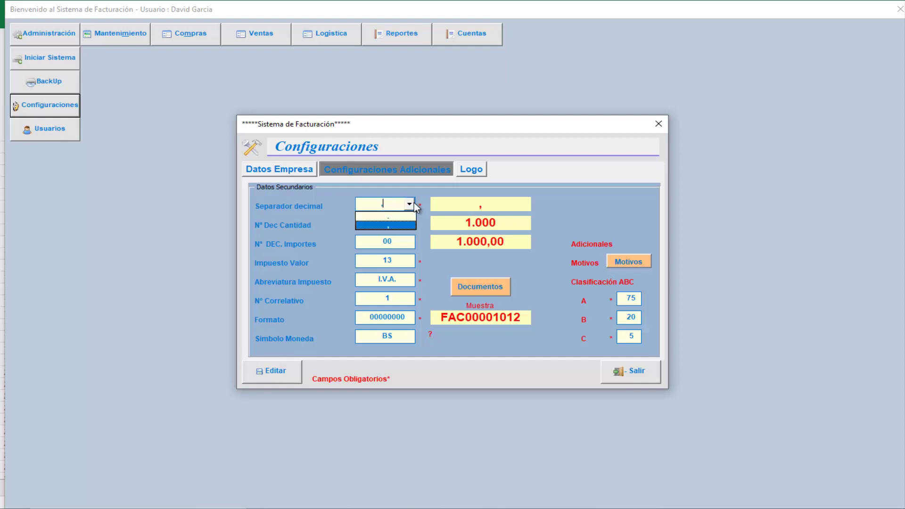
left_click(394, 218)
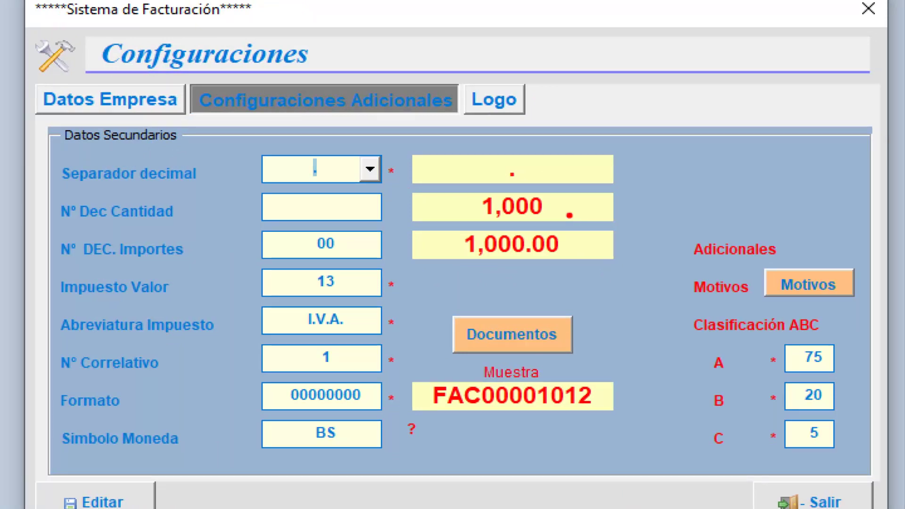
left_click_drag(575, 211, 635, 199)
left_click_drag(569, 264, 612, 318)
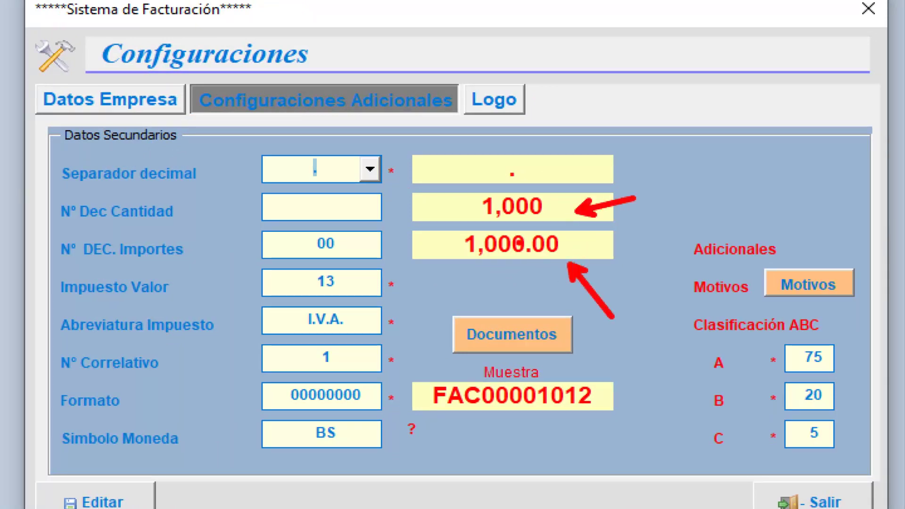
left_click_drag(399, 215, 495, 216)
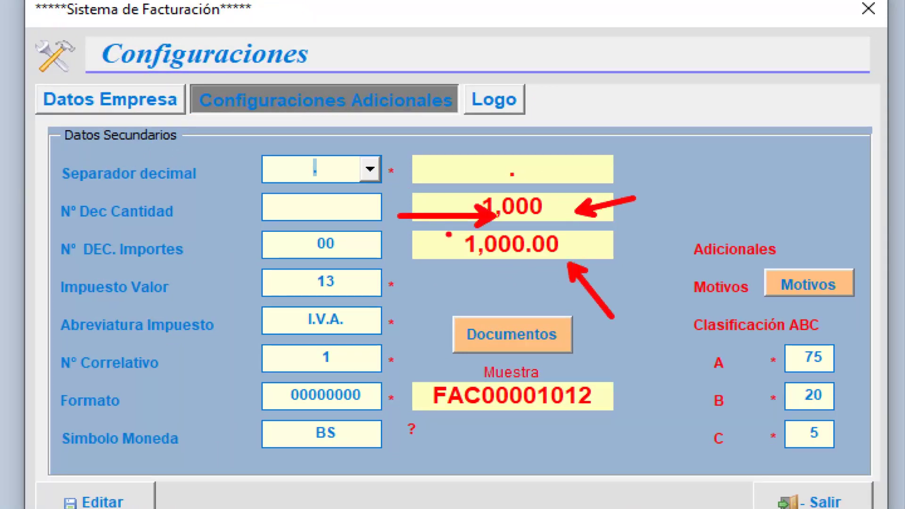
left_click_drag(409, 267, 453, 253)
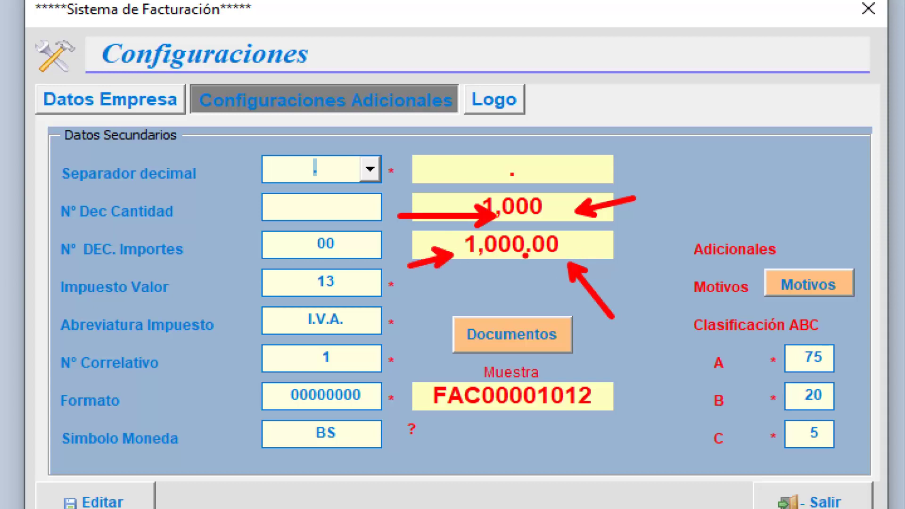
left_click_drag(527, 264, 552, 300)
left_click_drag(246, 148, 391, 182)
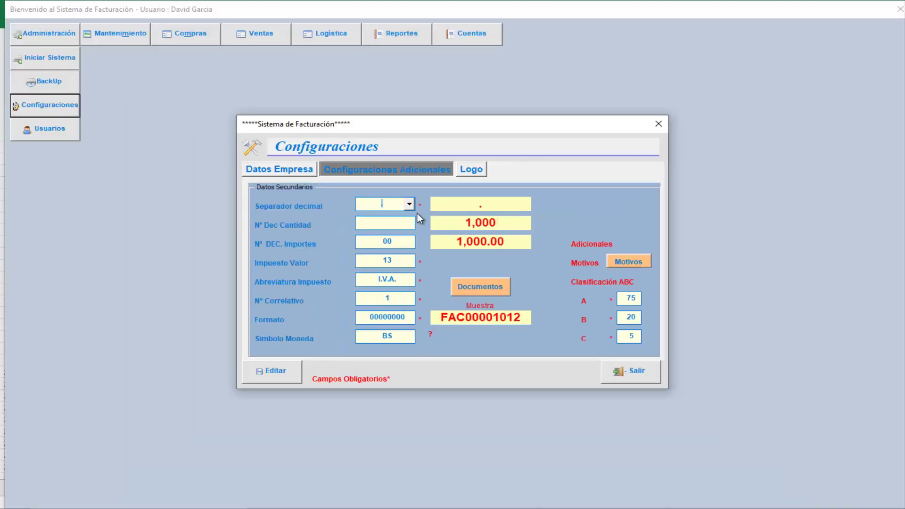
left_click(410, 204)
left_click(384, 226)
type("00")
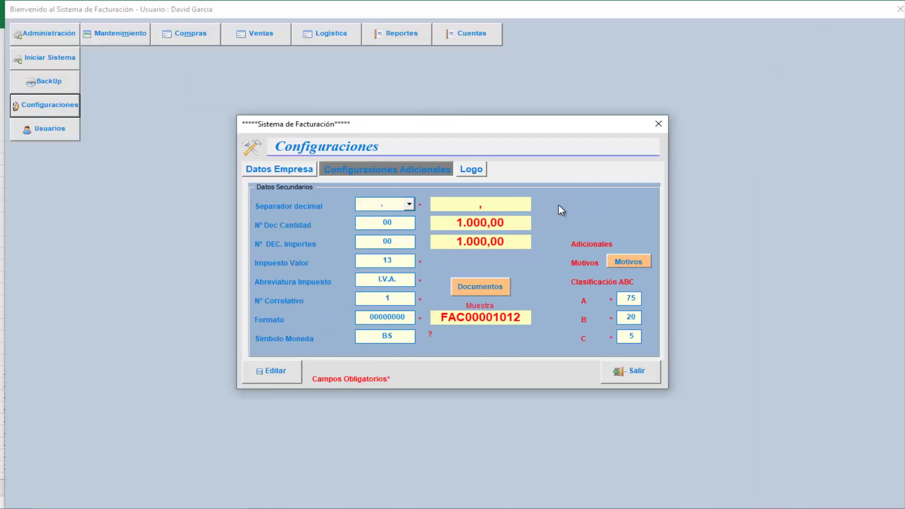
key("BackSpace")
key("BackSpace")
Step: Close Configuraciones, check the 13% I.V.A. on Factura de Compra, then return to Administración
left_click(659, 124)
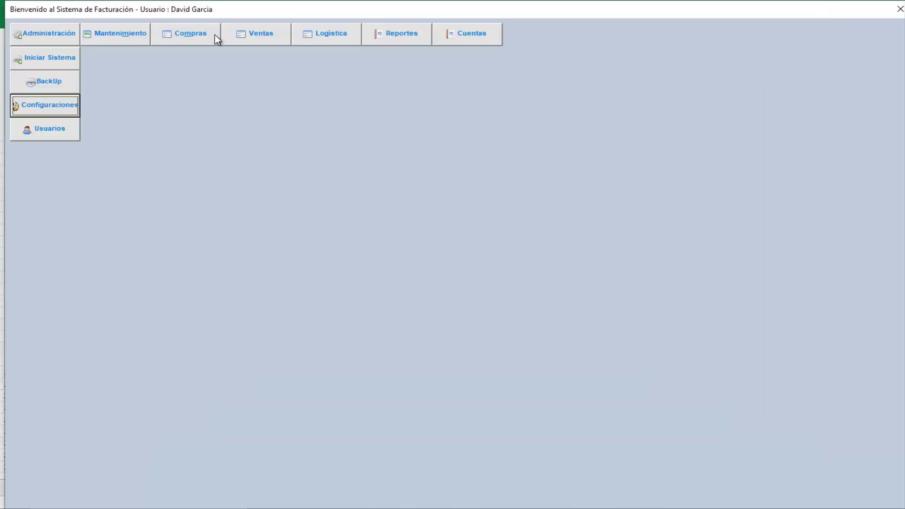
left_click(194, 37)
left_click(214, 129)
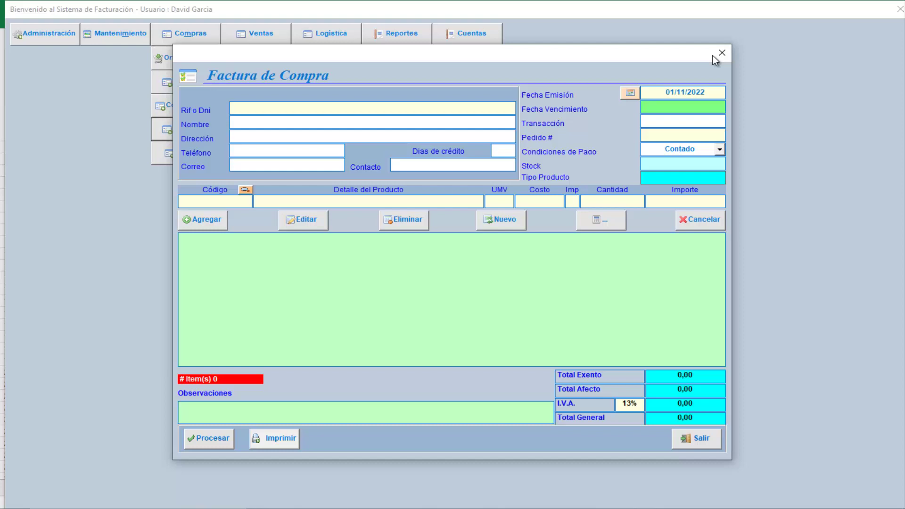
left_click(722, 53)
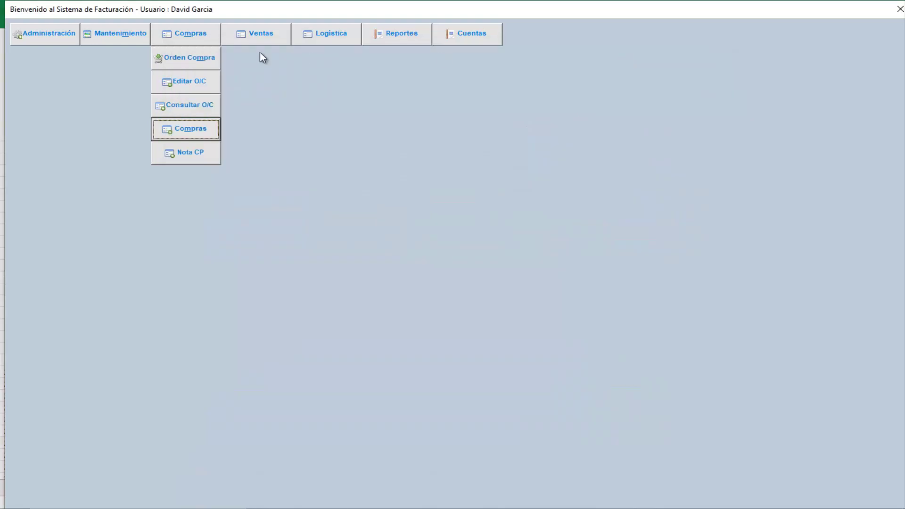
left_click(51, 36)
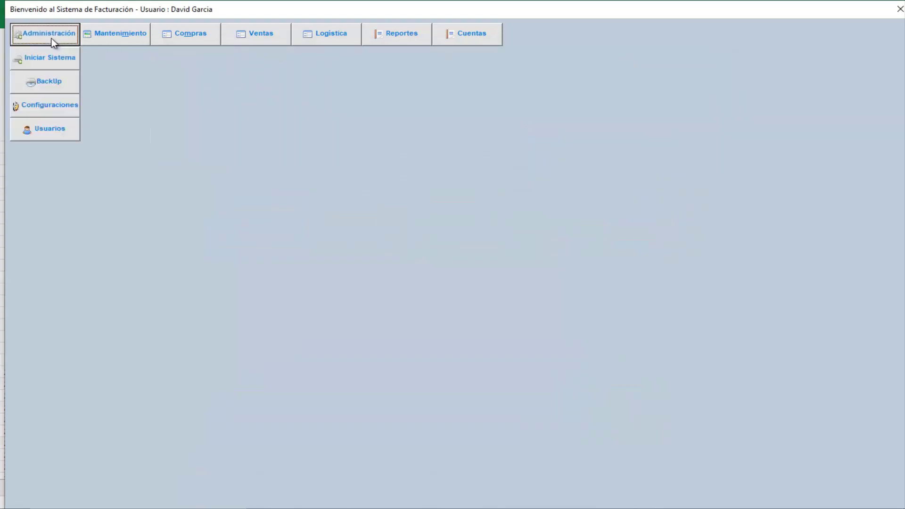
Step: Change Impuesto Valor from 13 to 12 in Configuraciones Adicionales and save it
left_click(50, 108)
left_click(422, 171)
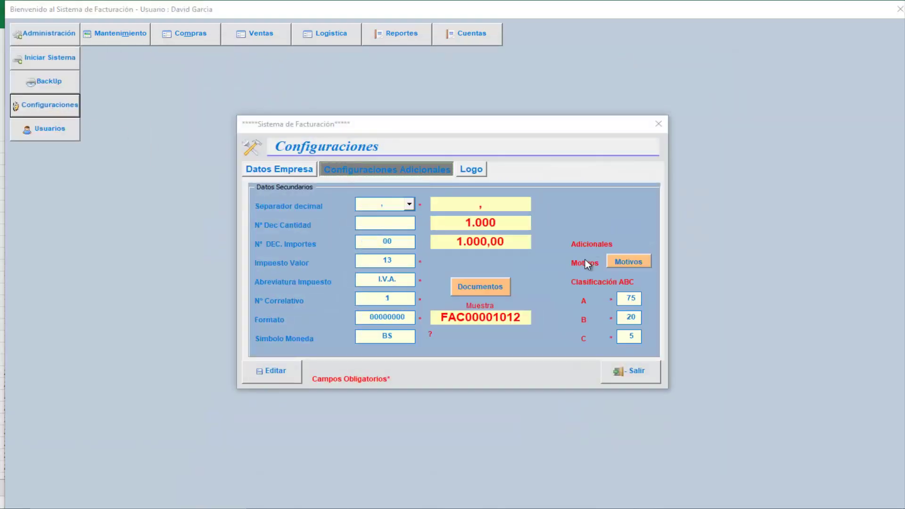
double_click(405, 260)
type("12")
left_click(272, 371)
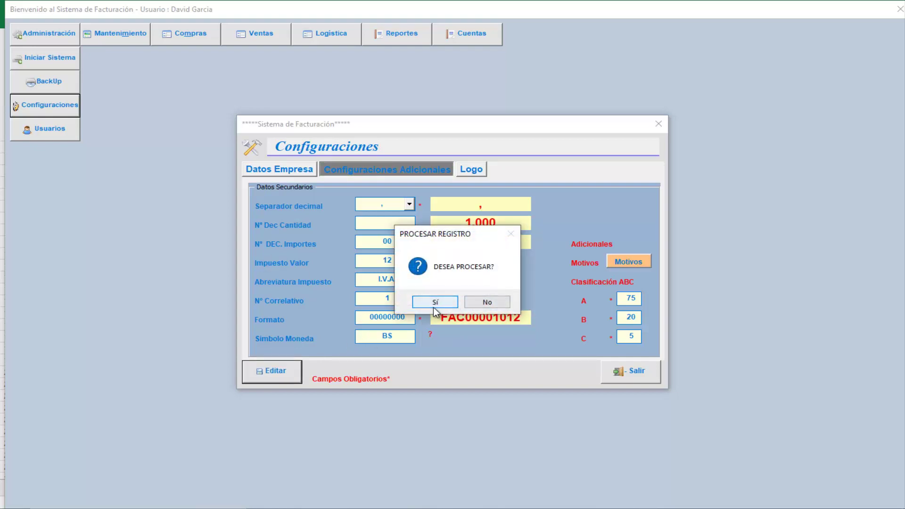
left_click(433, 307)
left_click(521, 302)
left_click(635, 373)
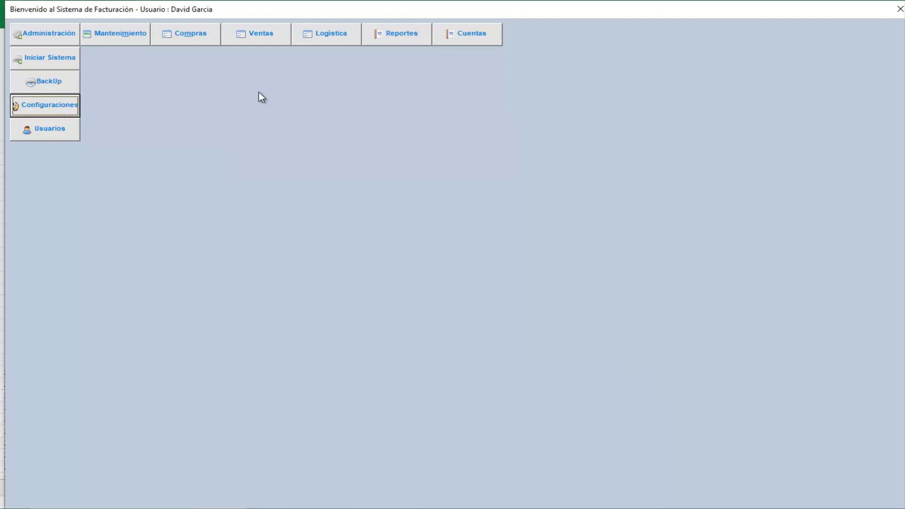
Step: Confirm Factura de Compra now shows 12% I.V.A., then reopen Configuraciones
left_click(190, 37)
left_click(200, 132)
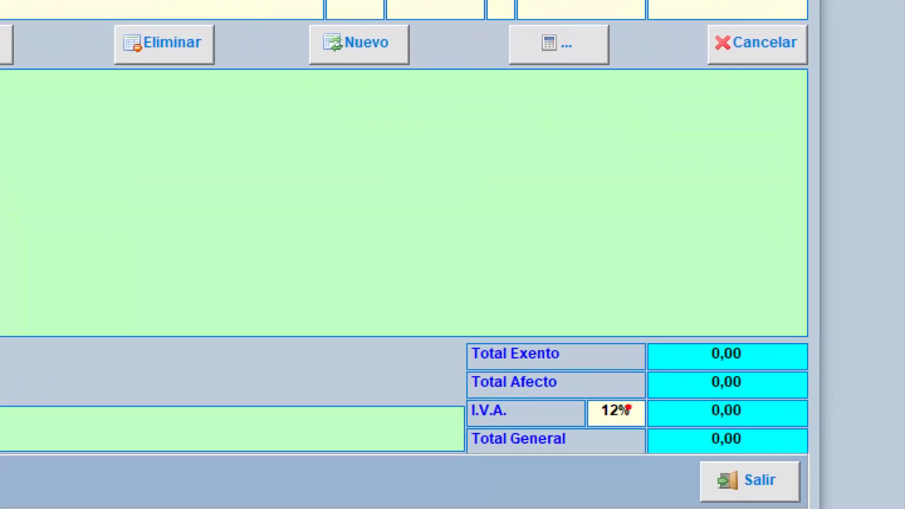
left_click_drag(633, 404, 723, 346)
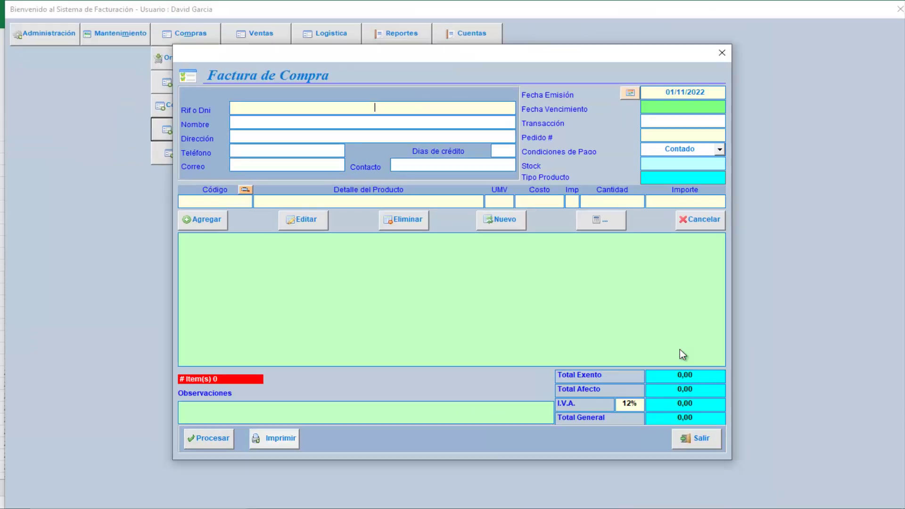
left_click(691, 440)
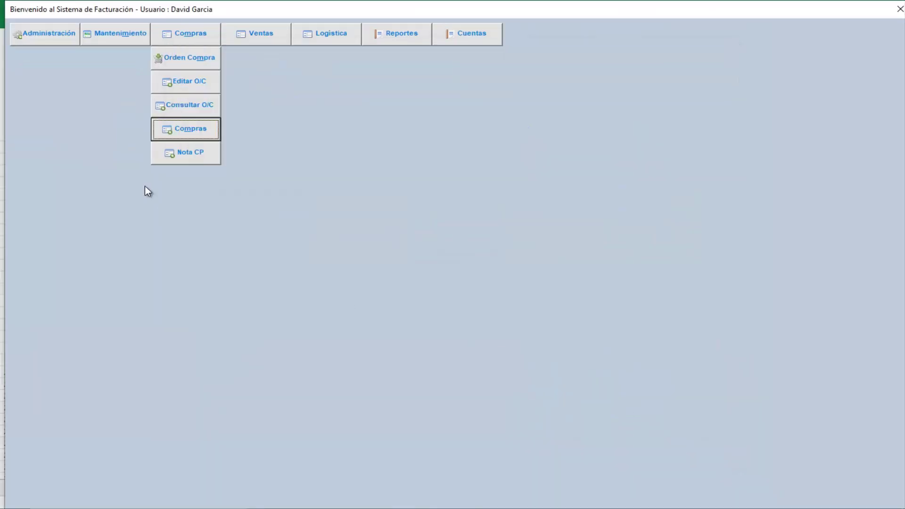
left_click(21, 37)
left_click(52, 112)
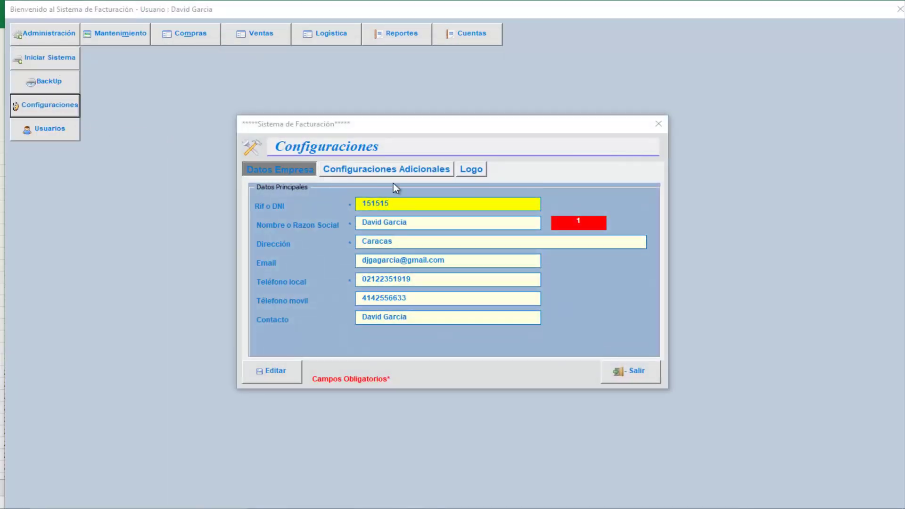
Step: Try replacing the tax abbreviation I.V.A. with I.G.V.; saving fails with a data-too-long error
left_click(434, 171)
left_click_drag(411, 272, 230, 268)
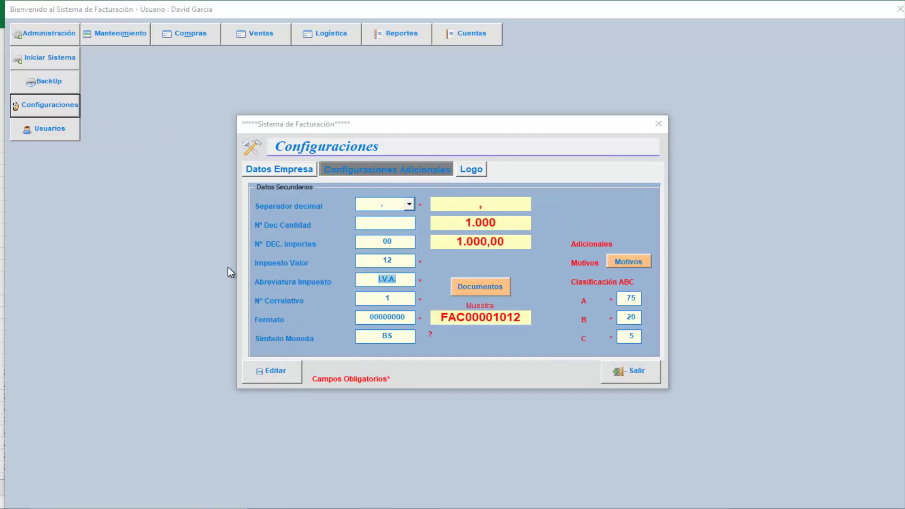
type("I.")
type(" G.")
key("BackSpace")
type(".V.")
left_click(277, 371)
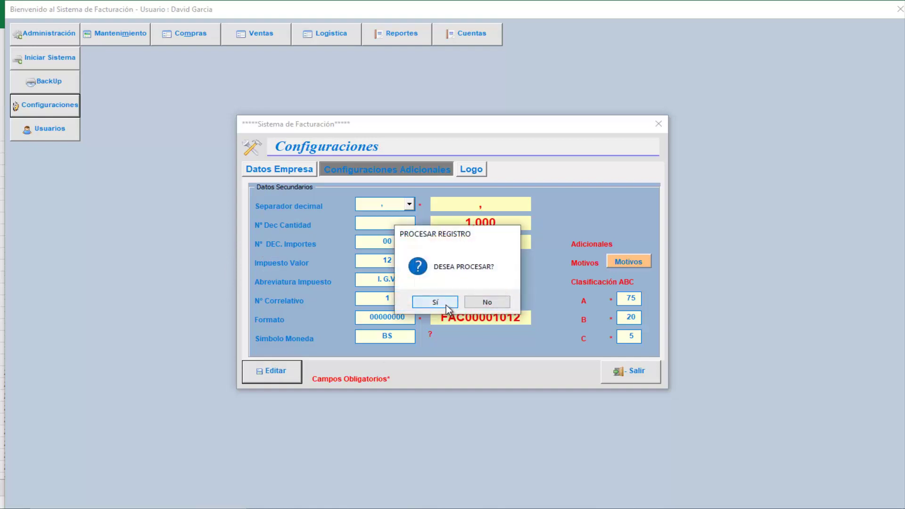
left_click(435, 302)
left_click(564, 299)
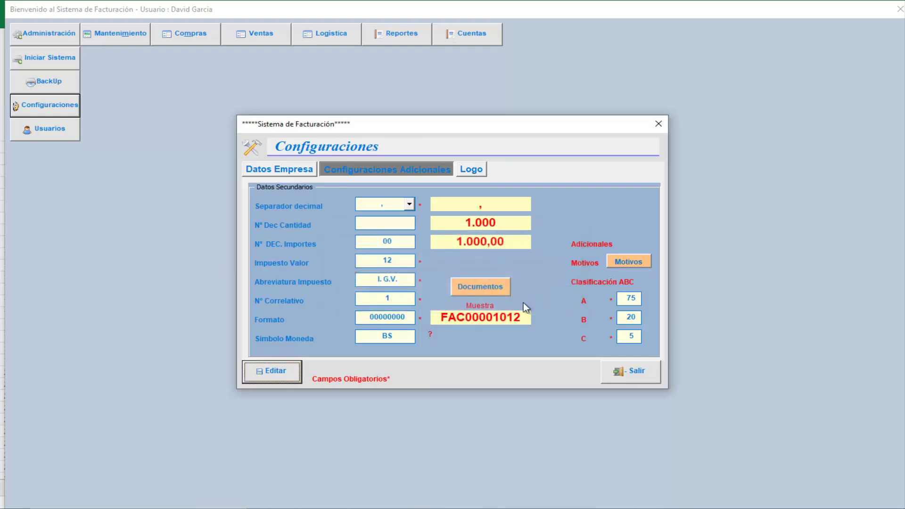
Step: Set the tax abbreviation to IGV instead and save it
left_click_drag(405, 279, 201, 277)
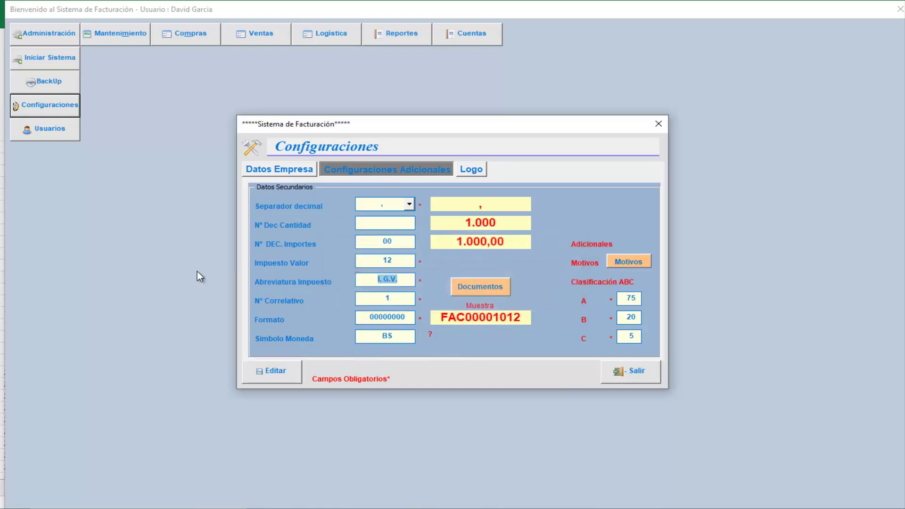
key("BackSpace")
type("IGV")
left_click(273, 372)
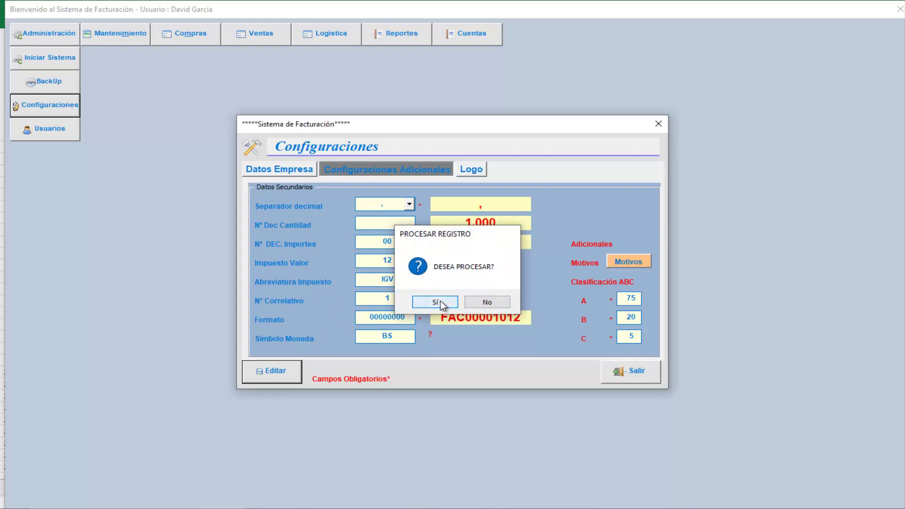
left_click(434, 301)
left_click(515, 300)
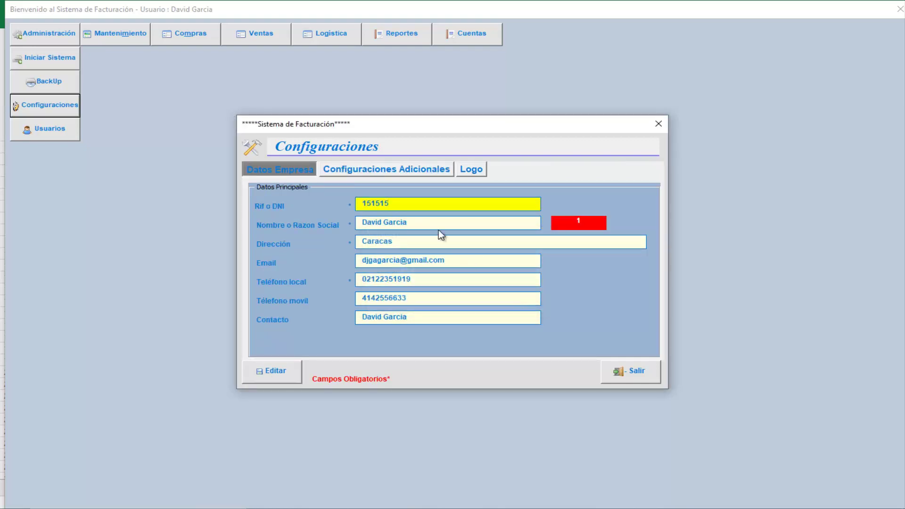
Step: Check the IGV label on Factura de Compra, then reopen Configuraciones
left_click(642, 373)
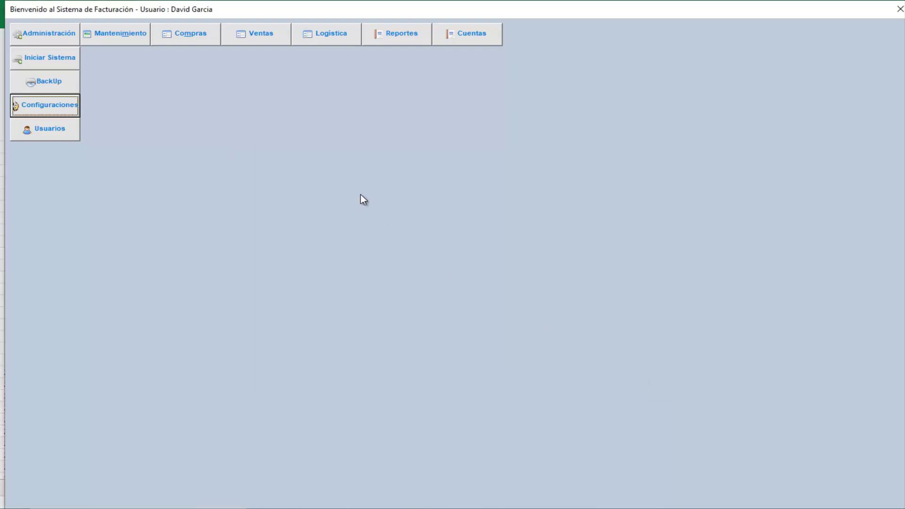
left_click(188, 34)
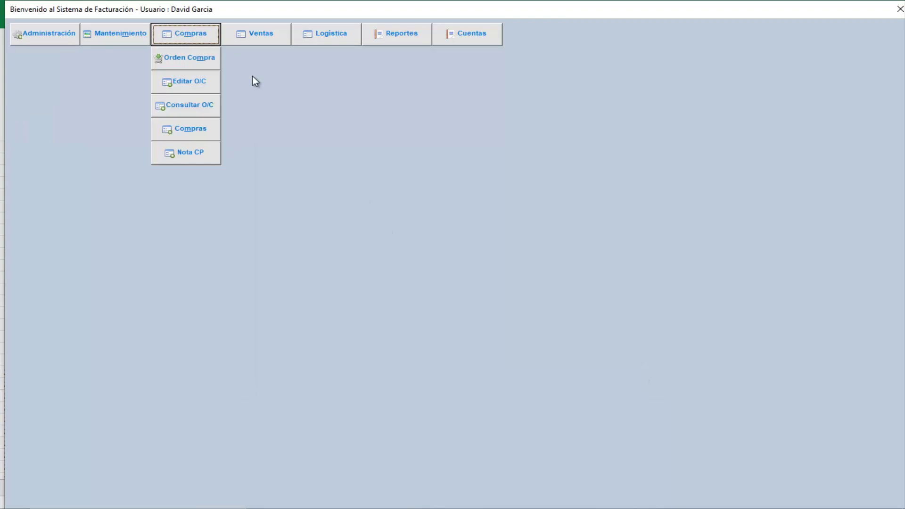
left_click(208, 133)
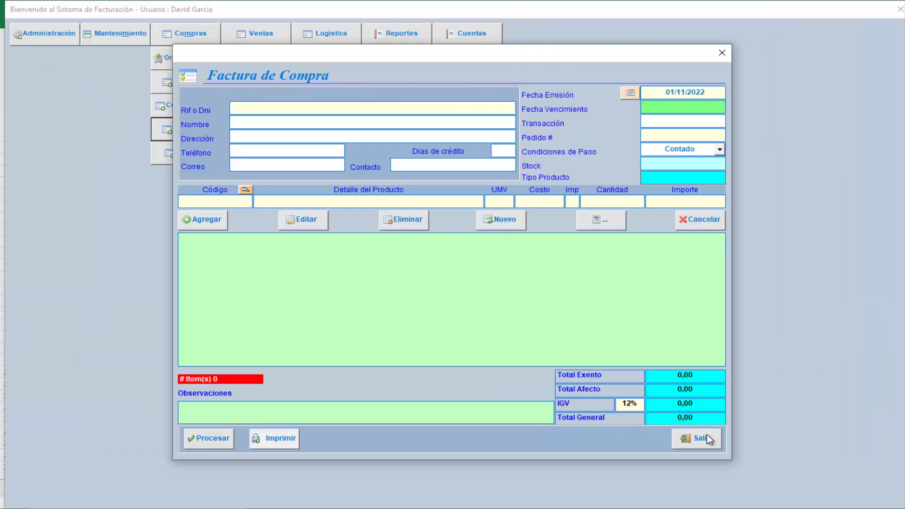
left_click(703, 436)
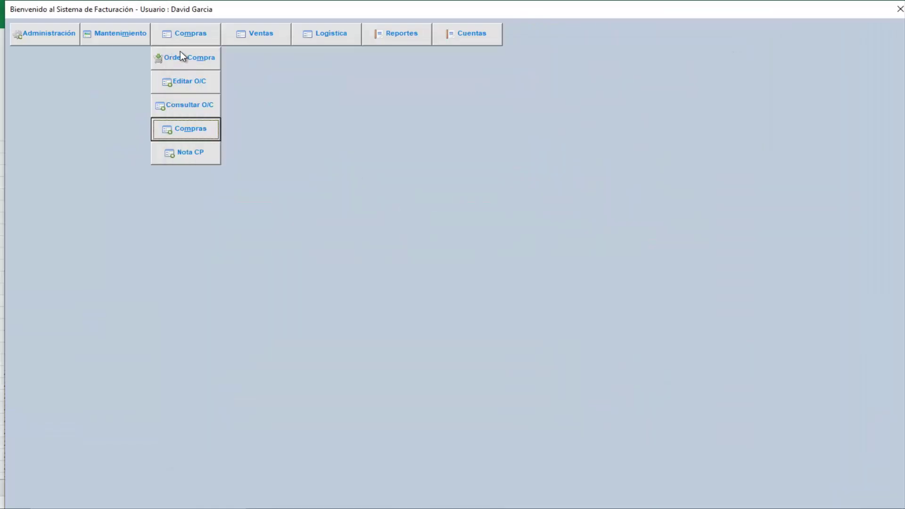
left_click(42, 33)
left_click(70, 106)
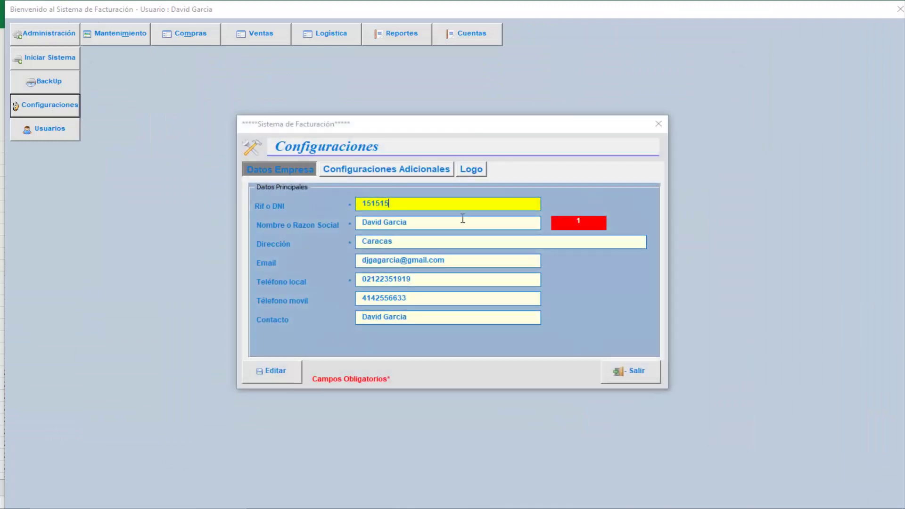
Step: Change the tax abbreviation from IGV to I.G.V. and save it
left_click(420, 172)
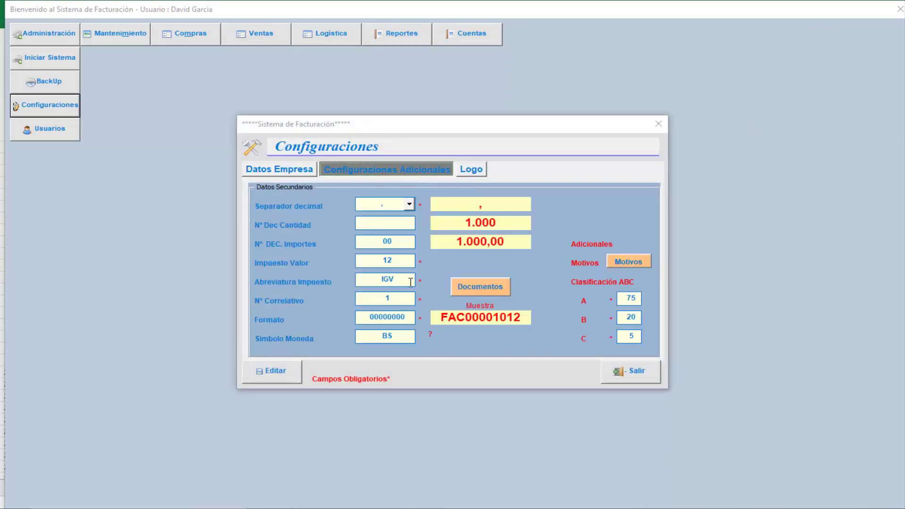
left_click_drag(410, 282, 266, 288)
key("BackSpace")
type("I.G.")
type("V.")
left_click(271, 370)
left_click(434, 303)
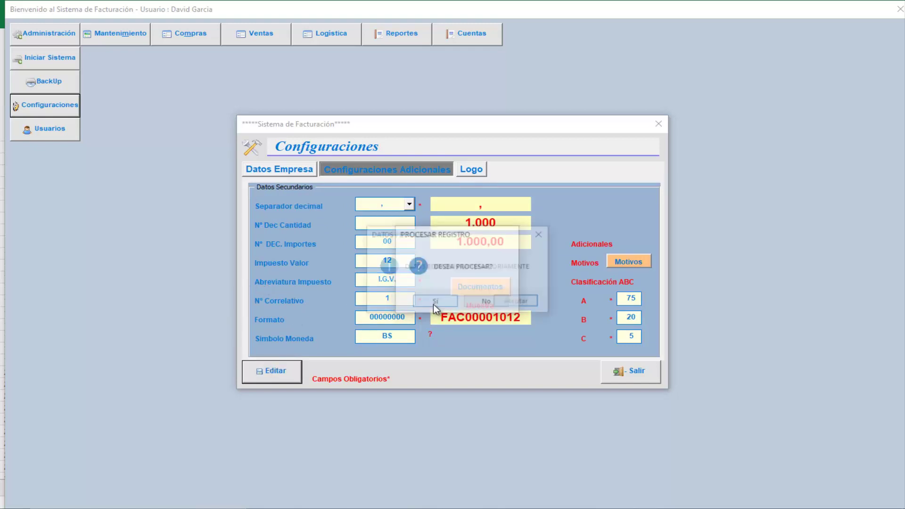
left_click(516, 301)
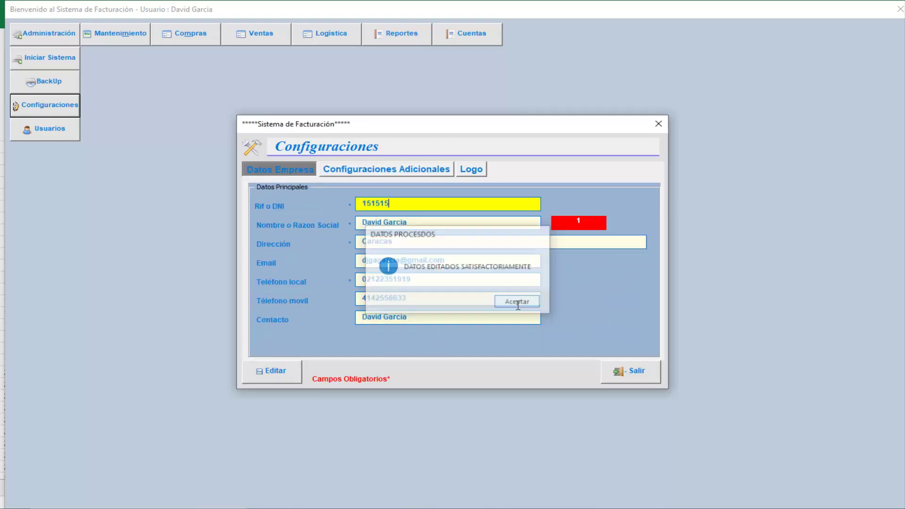
Step: Verify Factura de Compra labels the 12% tax I.G.V., then return to Administración
left_click(637, 372)
left_click(188, 42)
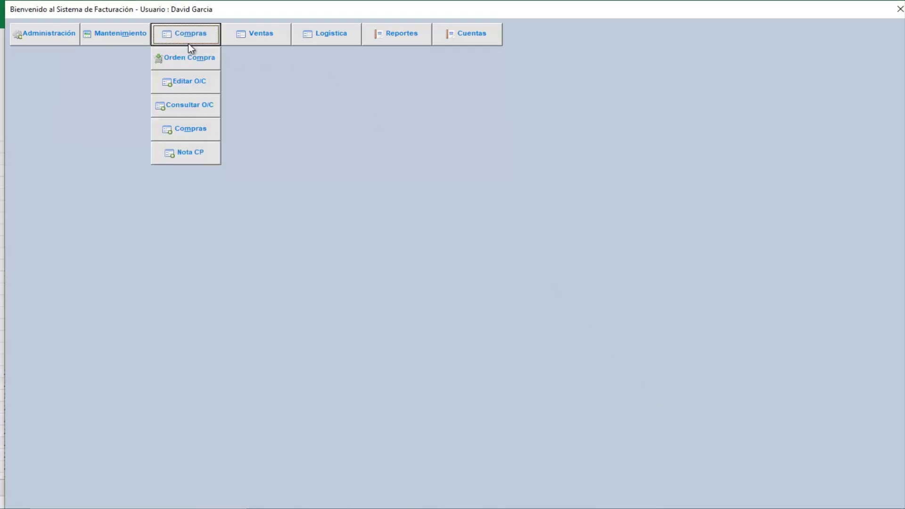
left_click(201, 132)
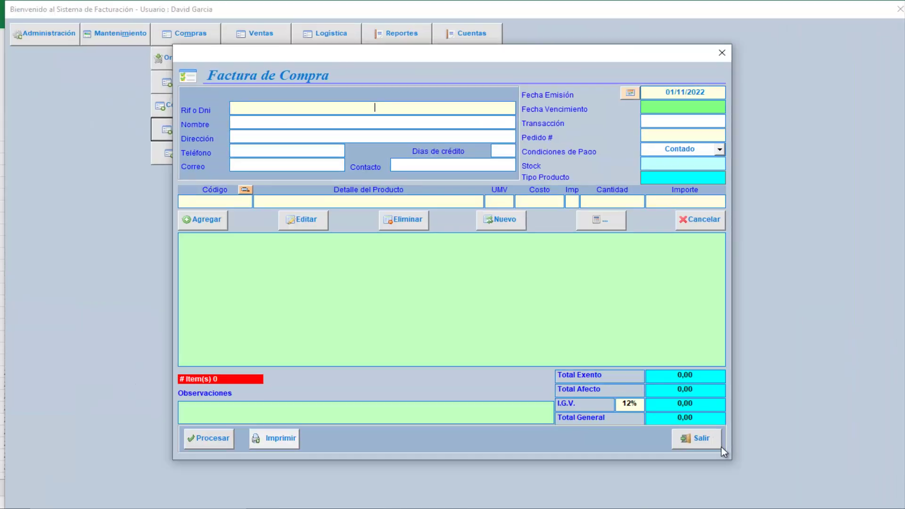
left_click(701, 438)
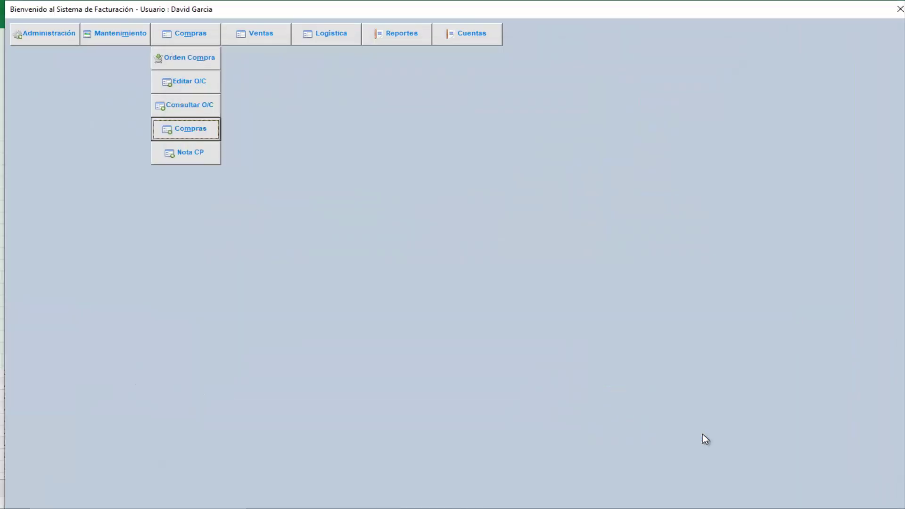
left_click(61, 26)
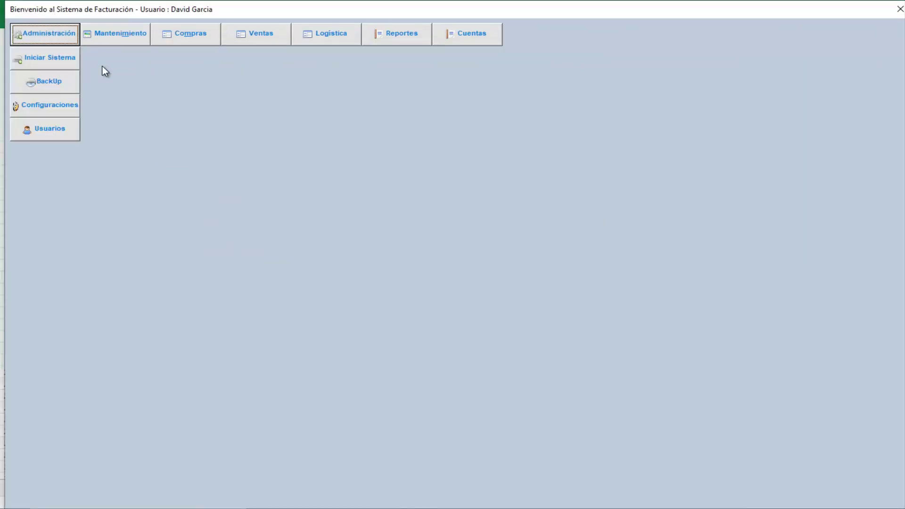
Step: In Configuraciones Adicionales enter correlative 1000, number format 00000000 and currency symbol S/
left_click(53, 108)
left_click(424, 172)
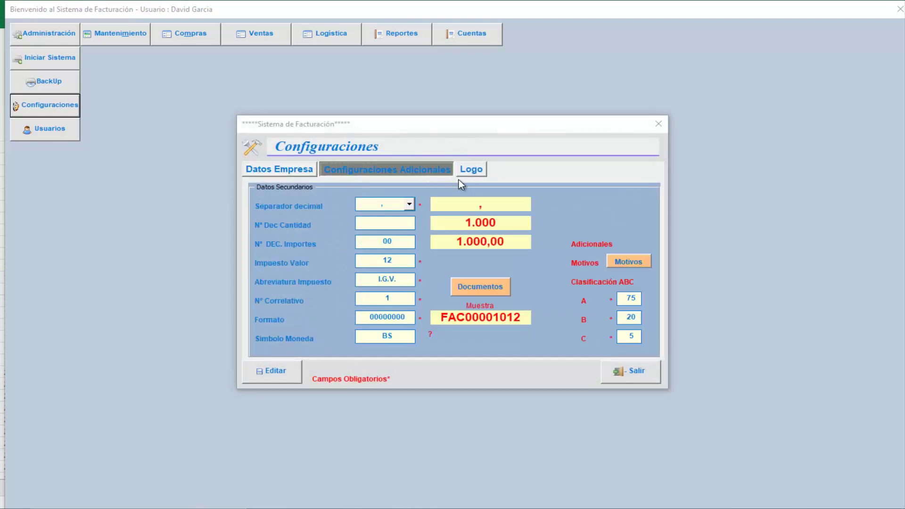
double_click(387, 298)
type("10")
type("00")
key("Tab")
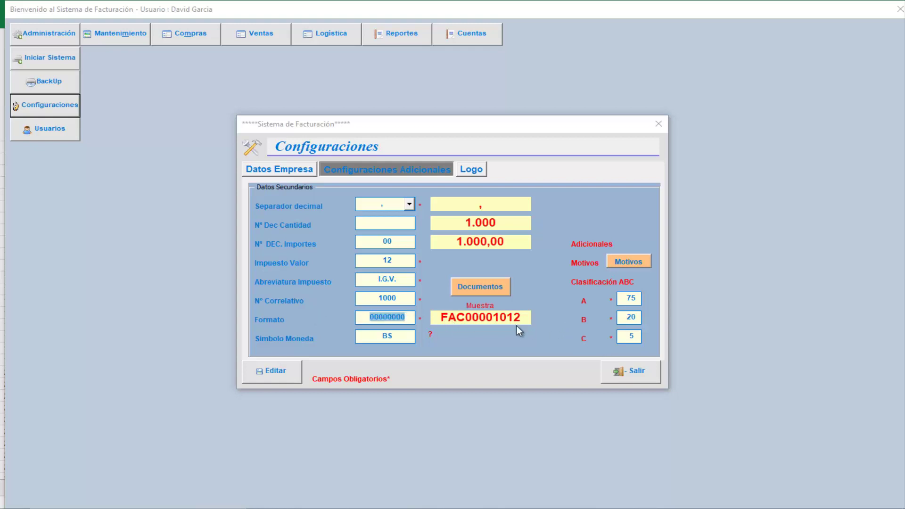
type("0")
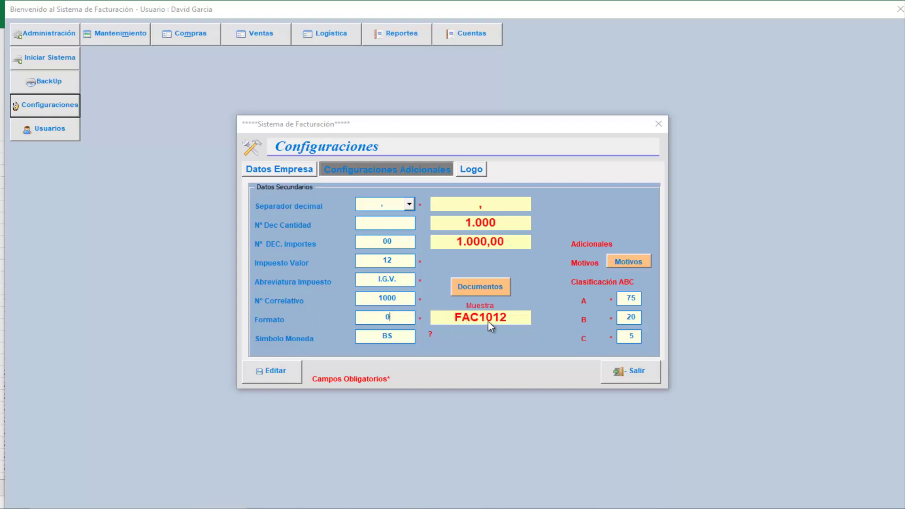
type("00000")
type("00")
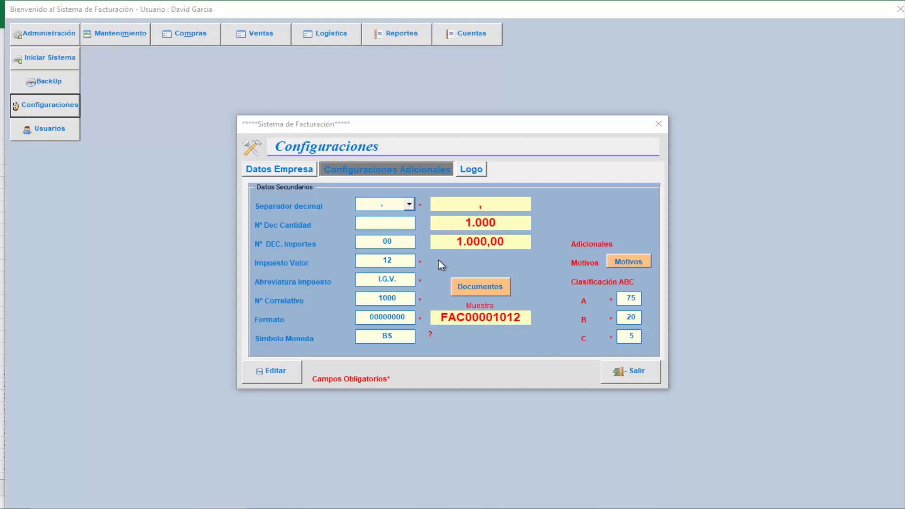
key("Tab")
type("s")
type("/")
key("BackSpace")
key("BackSpace")
type("S/")
Step: Save the edited settings, confirm processing, and close Configuraciones
left_click(285, 371)
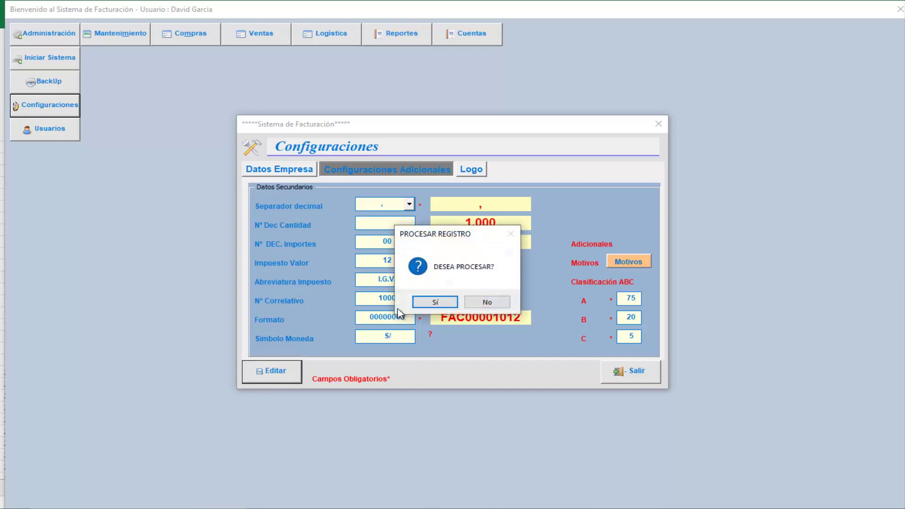
left_click(444, 303)
left_click(519, 302)
left_click(620, 372)
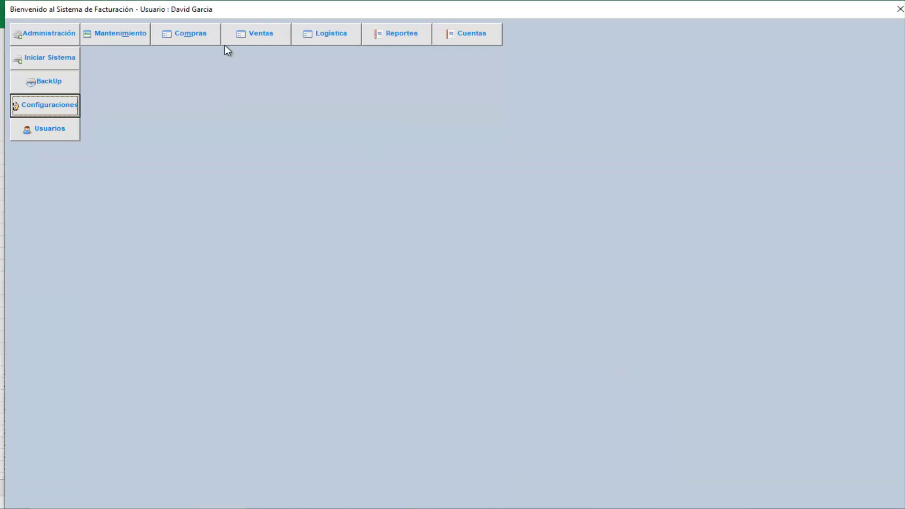
Step: Review the Factura de Compra form and Reportes list, then reopen Configuraciones on Datos Empresa
left_click(207, 36)
left_click(205, 134)
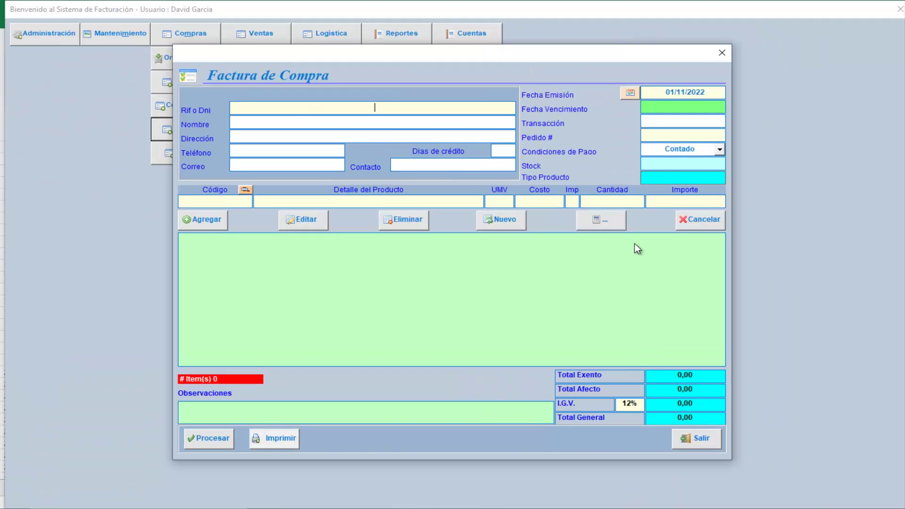
left_click(716, 63)
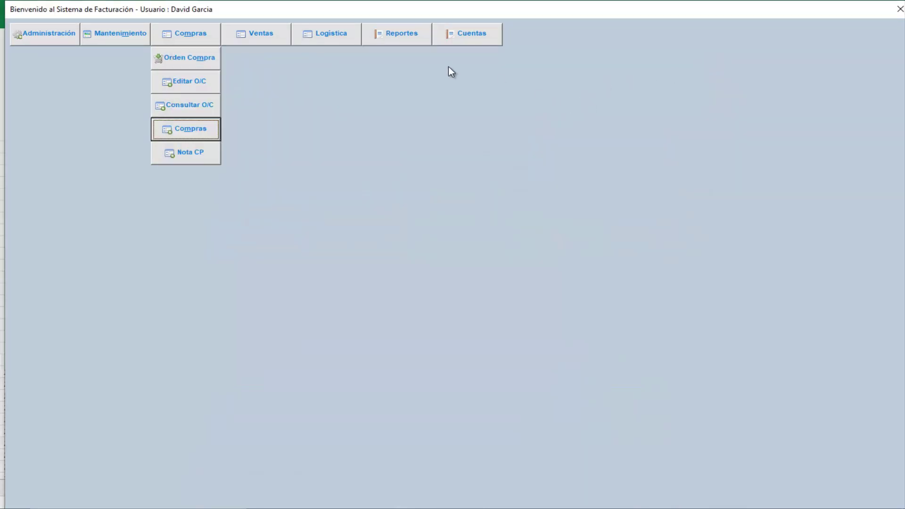
left_click(408, 37)
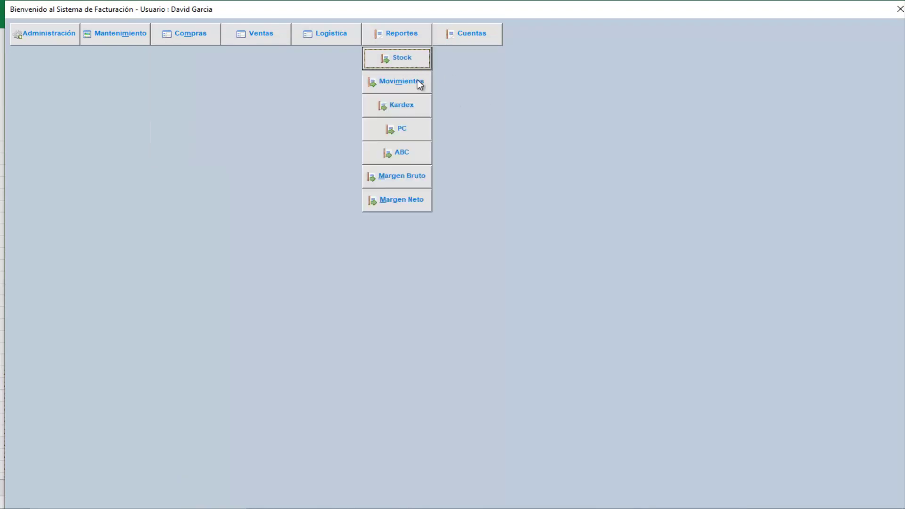
left_click(118, 37)
left_click(68, 35)
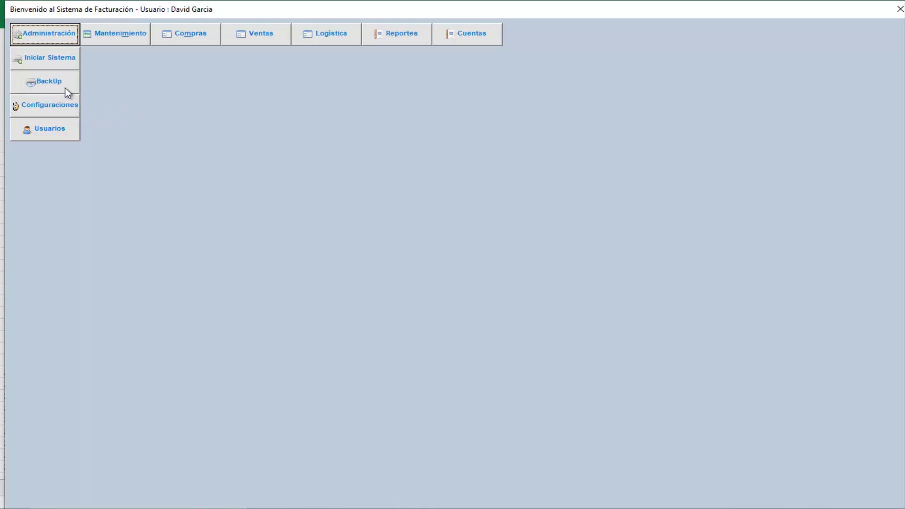
left_click(60, 104)
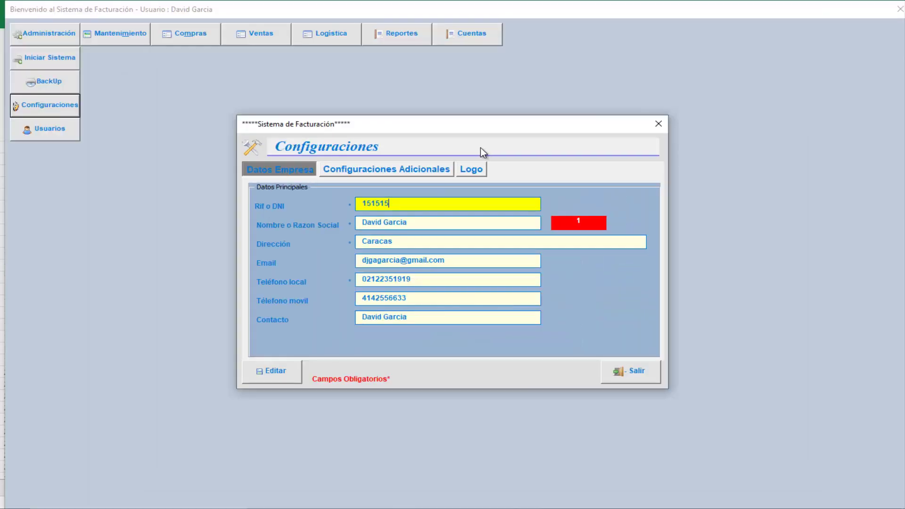
Step: In the document numbering list, set Orden de Compra's number to 1000 and save it
left_click(432, 168)
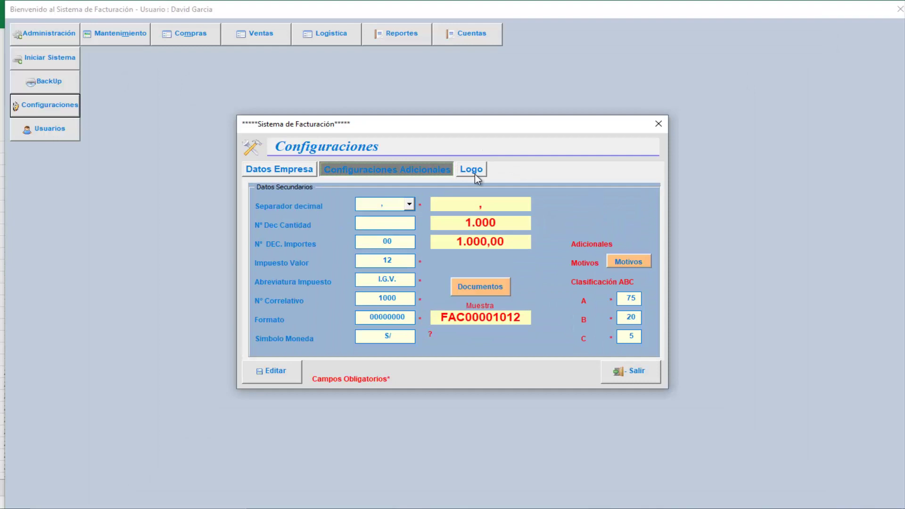
left_click(497, 290)
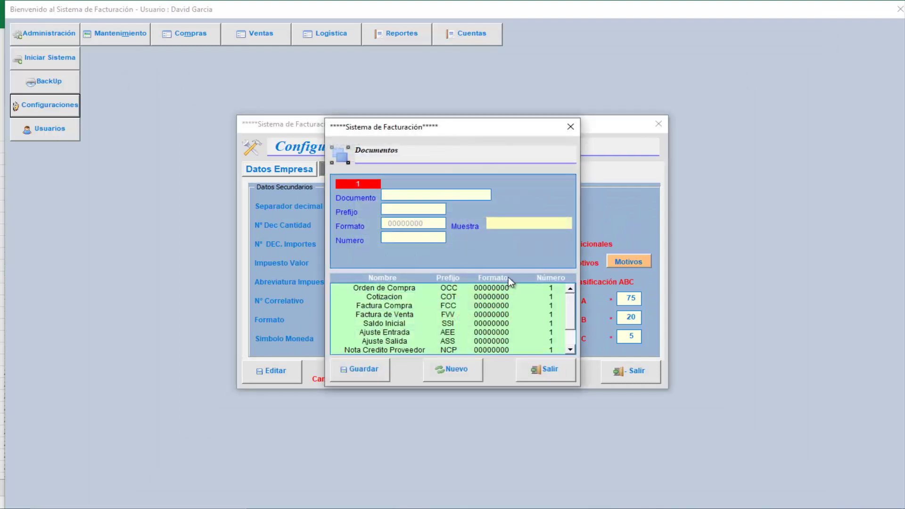
left_click(519, 288)
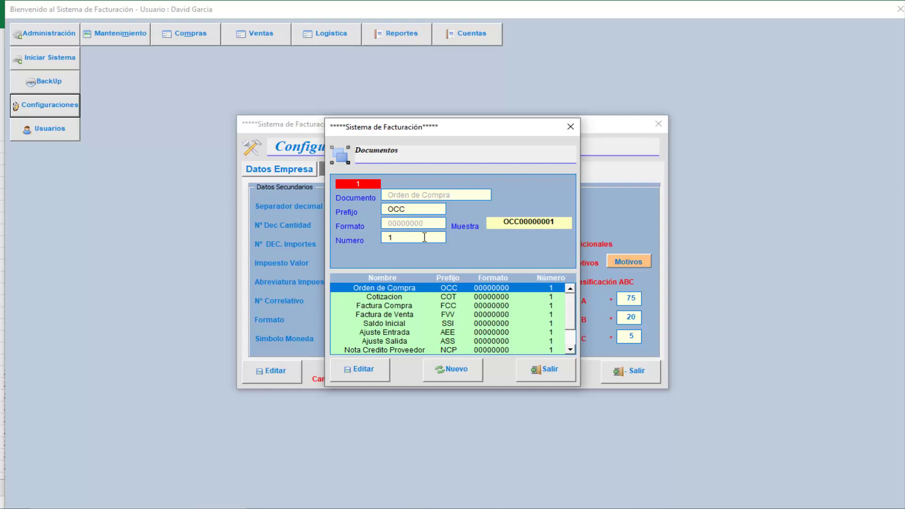
type("000")
left_click(360, 369)
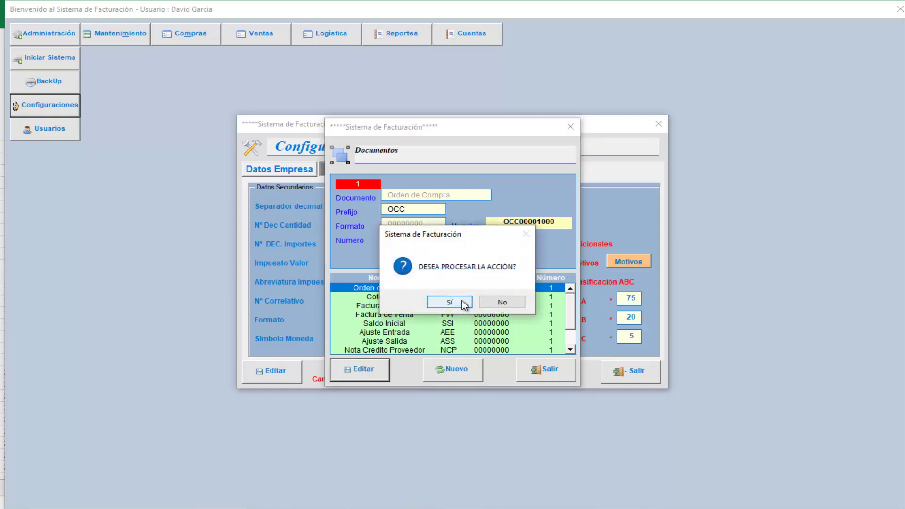
left_click(461, 301)
left_click(525, 301)
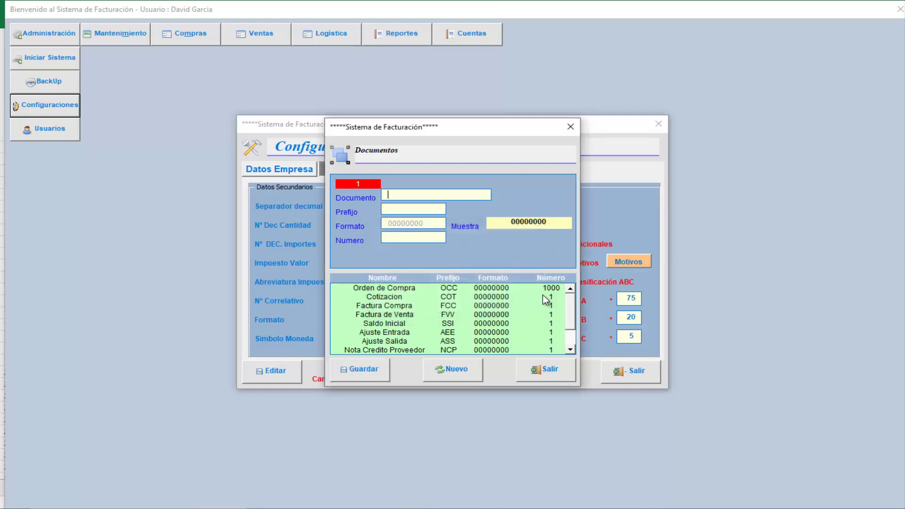
Step: Change the Factura Compra number to 500 and save it
left_click(542, 296)
left_click(538, 305)
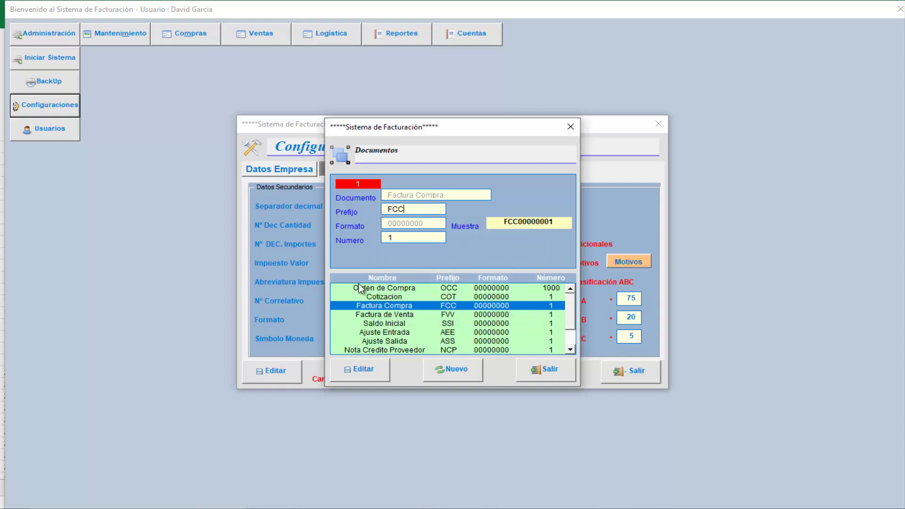
left_click_drag(408, 238, 387, 238)
type("500")
left_click(361, 370)
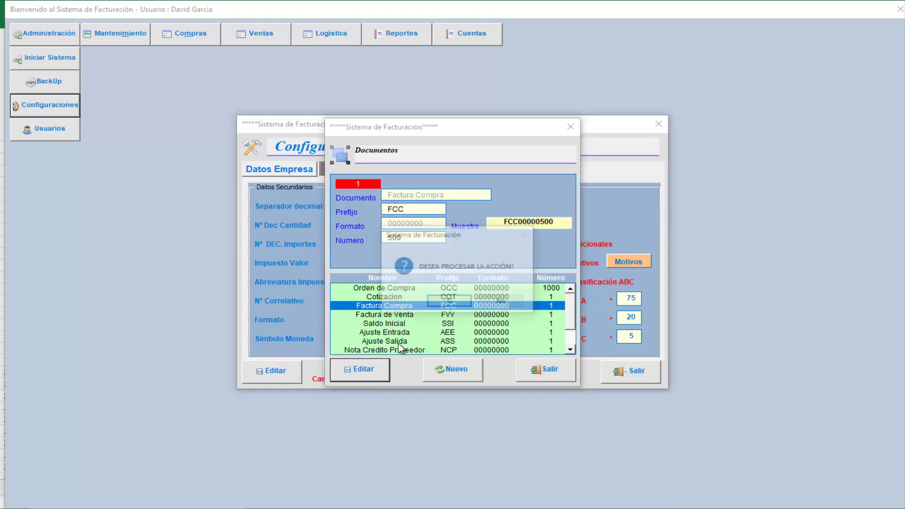
left_click(450, 302)
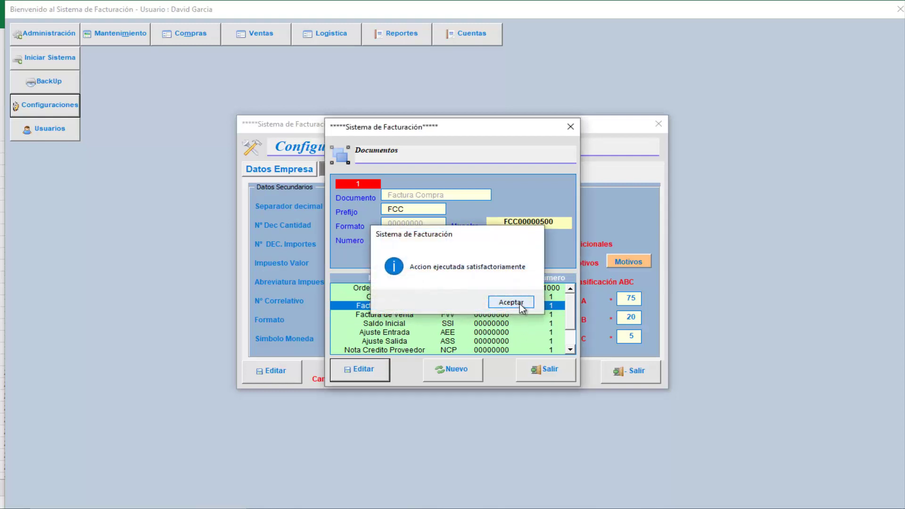
left_click(511, 303)
Step: Change the Ajuste Entrada number to 200 and save it
left_click(391, 332)
left_click(412, 240)
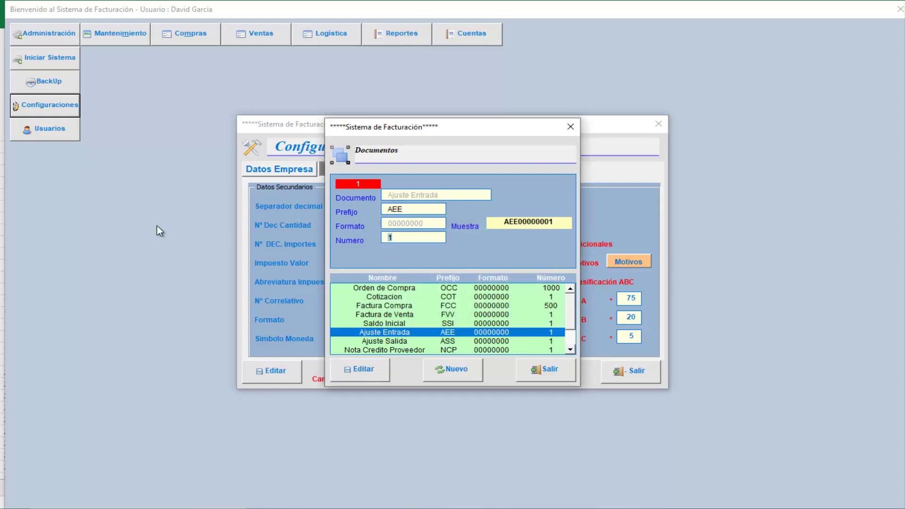
type("200")
left_click(344, 379)
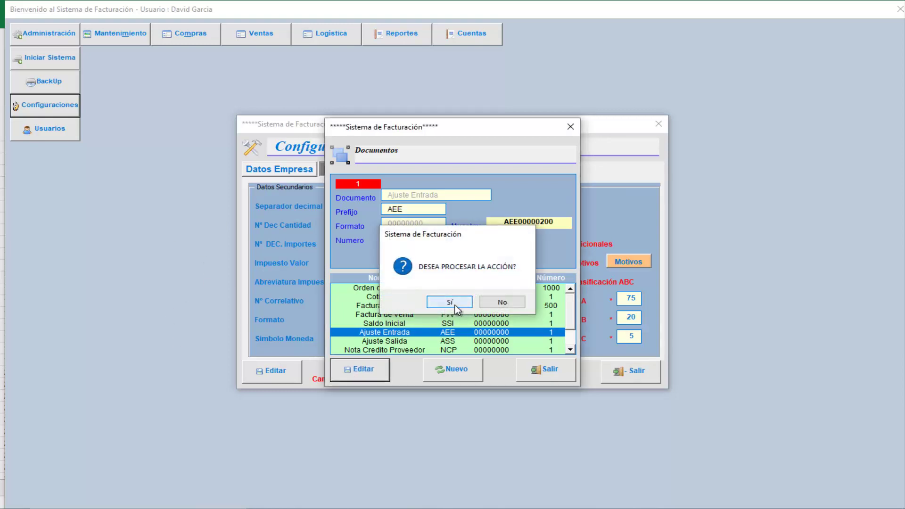
left_click(452, 304)
left_click(511, 302)
Step: Change the Pago Factura Venta number to 3000 and save it
left_click_drag(572, 319, 570, 337)
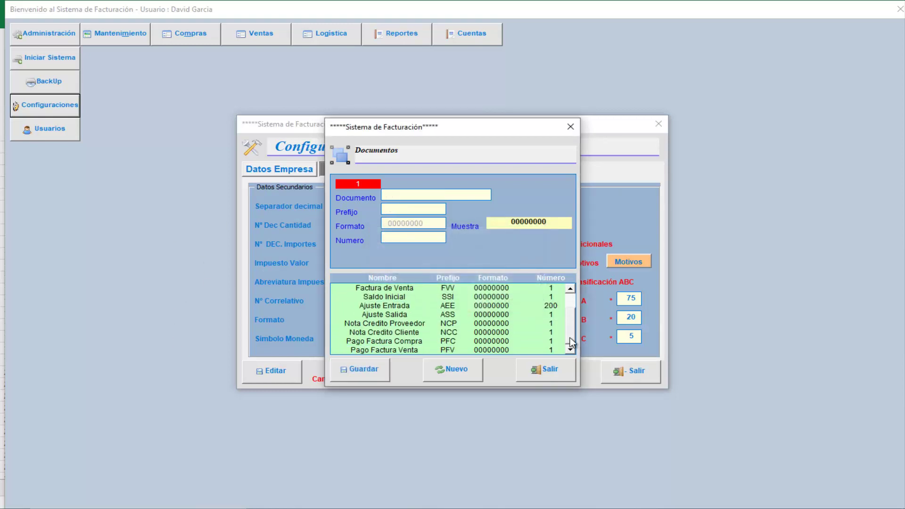
left_click(547, 349)
left_click(398, 236)
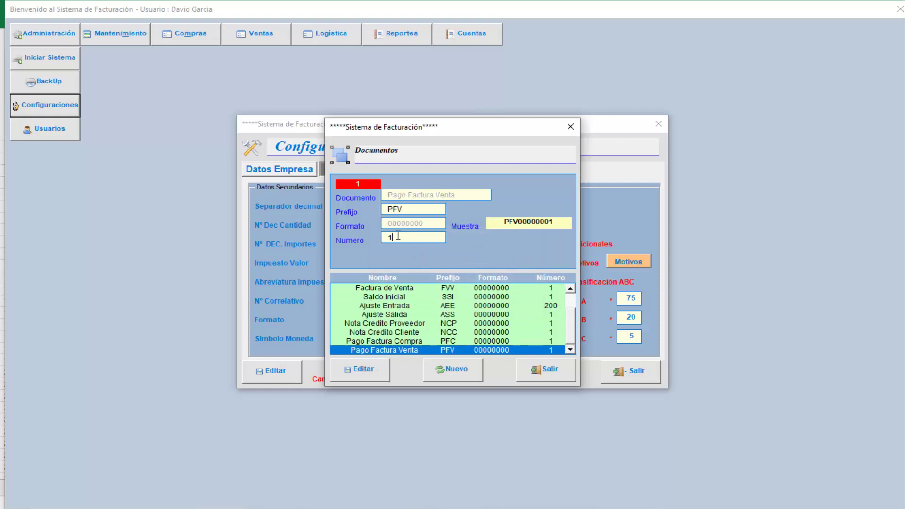
key("BackSpace")
type("3000")
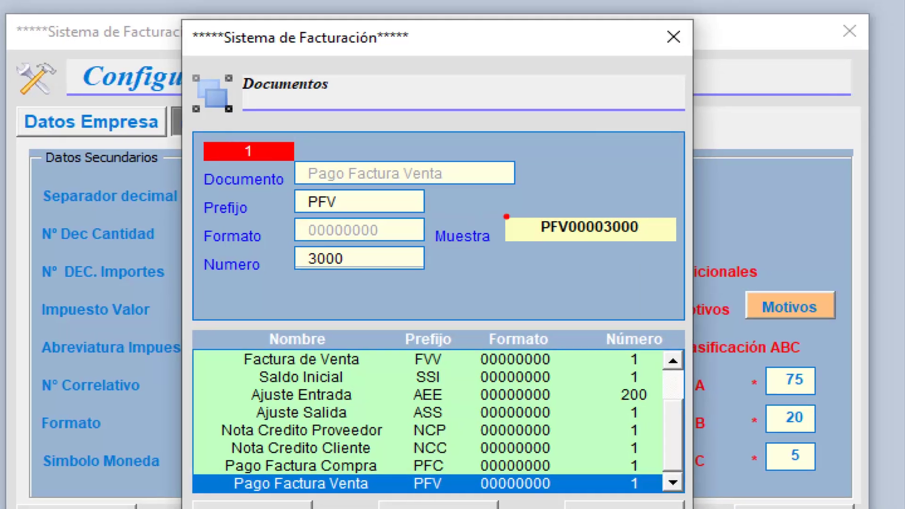
left_click_drag(503, 211, 682, 247)
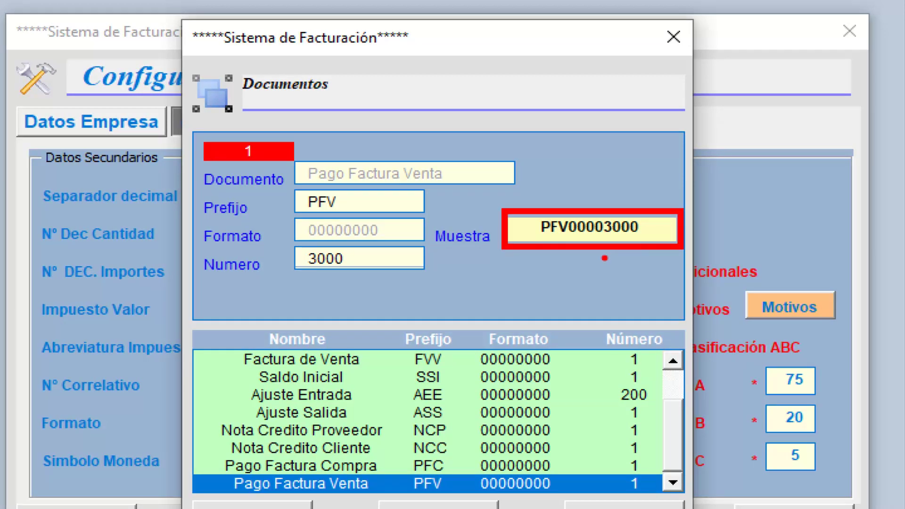
left_click_drag(604, 258, 617, 300)
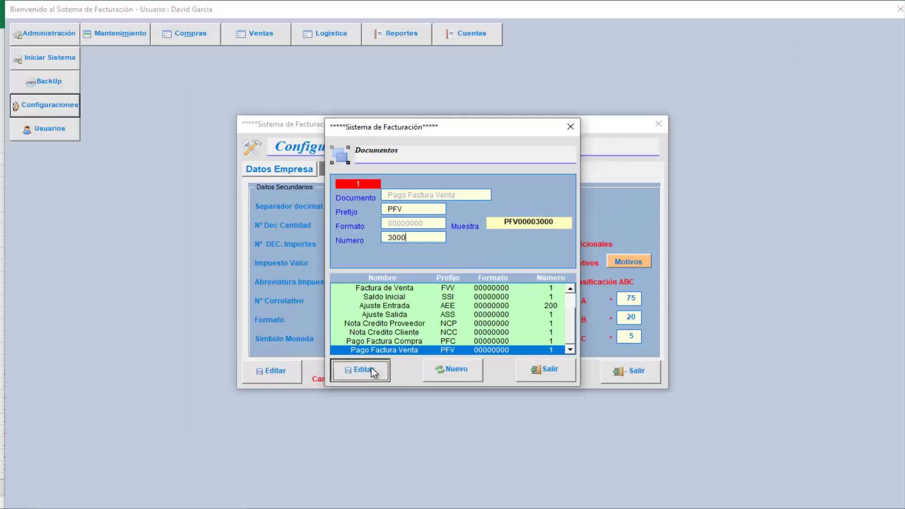
left_click(371, 369)
left_click(450, 303)
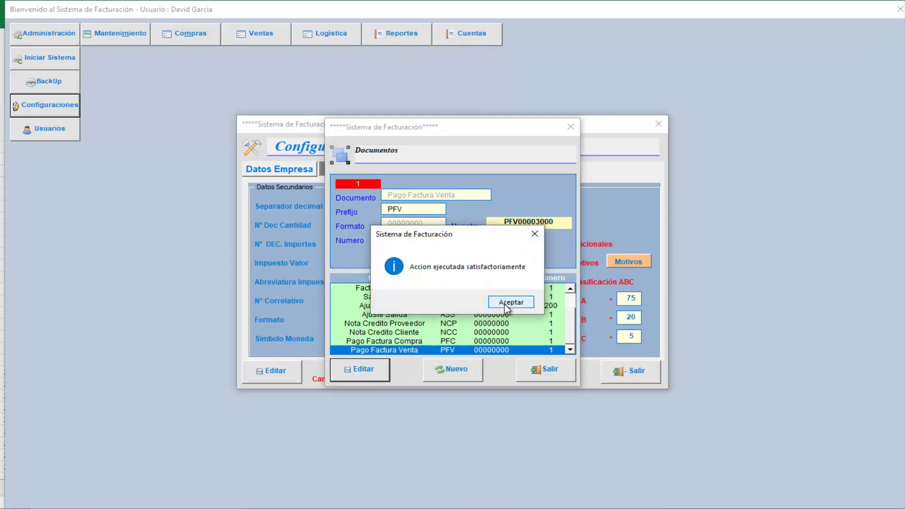
left_click(506, 303)
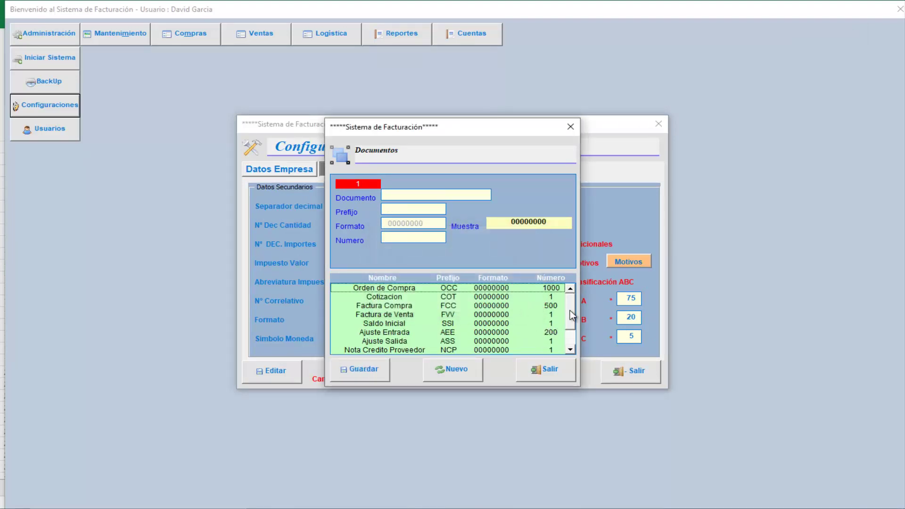
left_click_drag(570, 320, 571, 342)
Step: Close the numbering list and save Robo as a new adjustment reason
left_click_drag(571, 339, 573, 295)
left_click(569, 128)
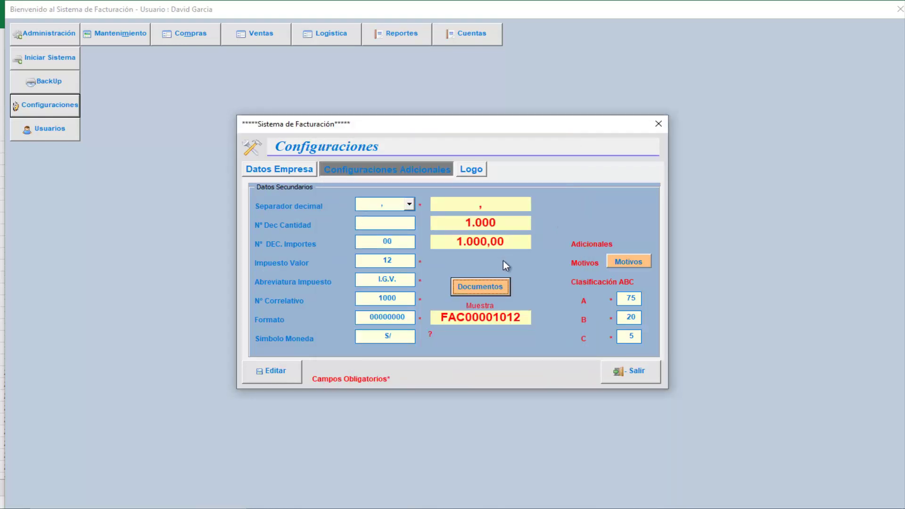
left_click(636, 261)
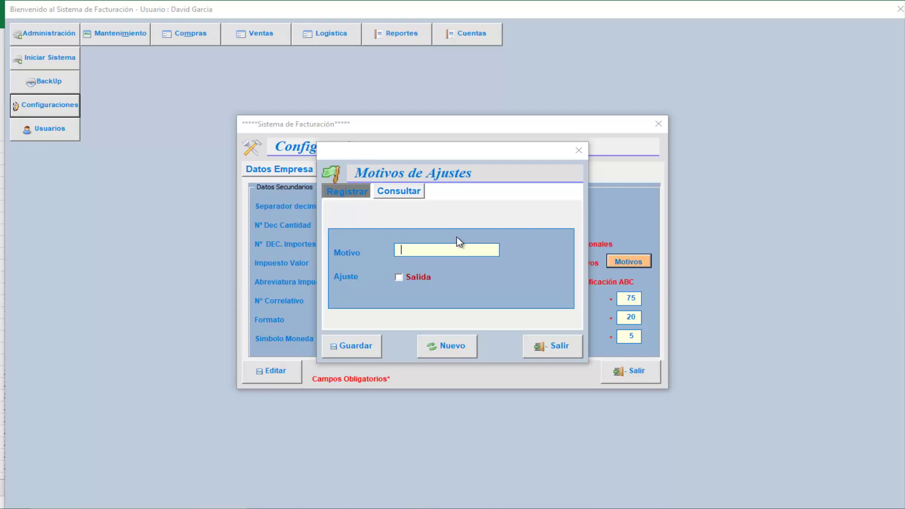
type("Ro")
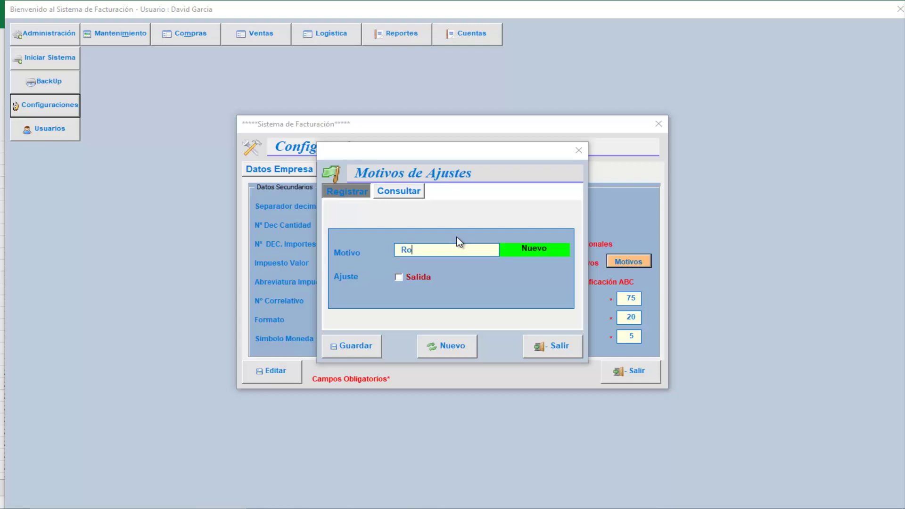
type("bo")
left_click(361, 344)
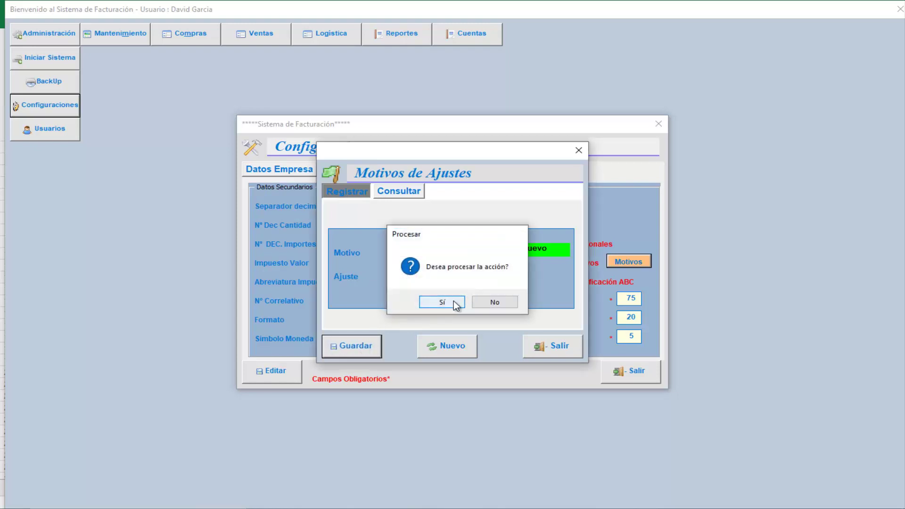
left_click(455, 303)
left_click(513, 303)
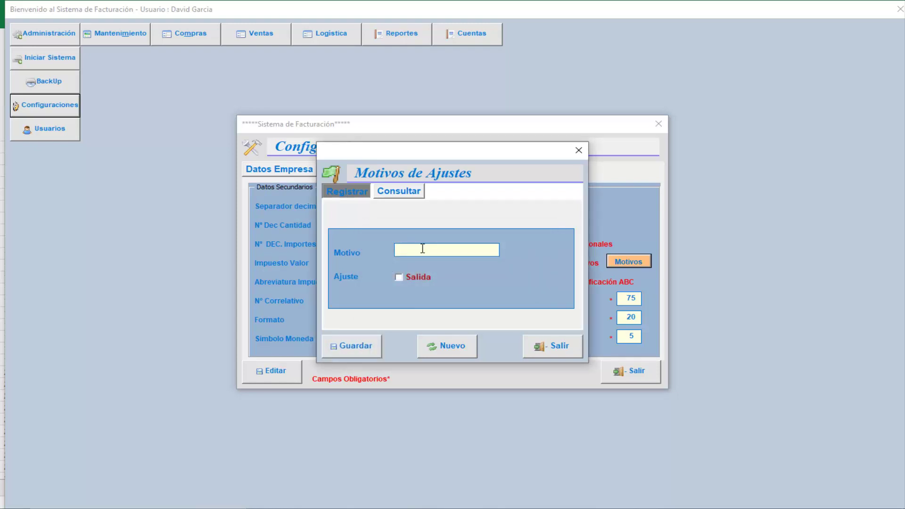
Step: Save Dañado as another outgoing adjustment reason
type("D")
key("BackSpace")
type("D")
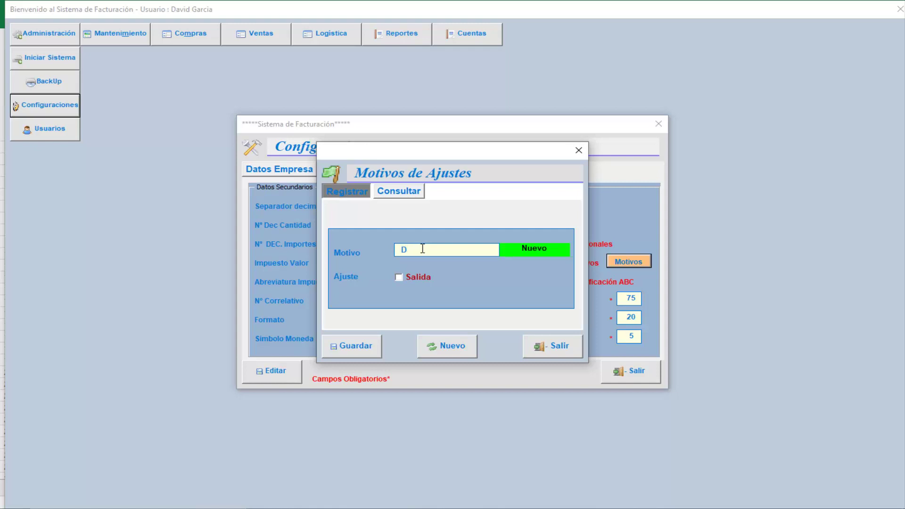
type("añado")
left_click(354, 341)
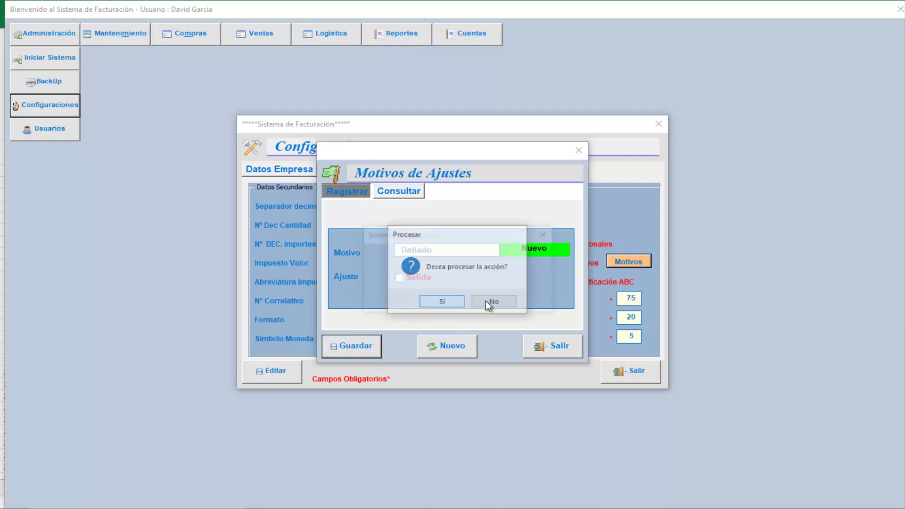
key("Return")
left_click(512, 304)
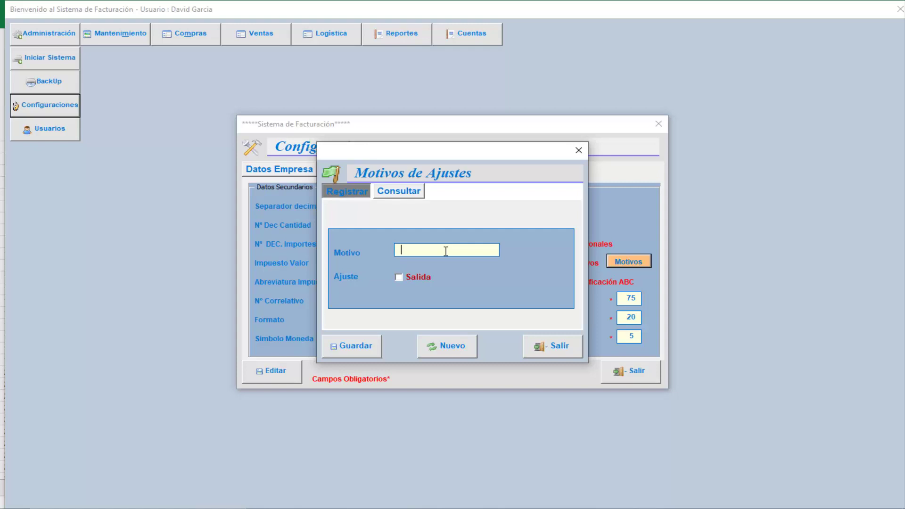
Step: Save Donación as an incoming adjustment reason and close the reasons editor
type("D")
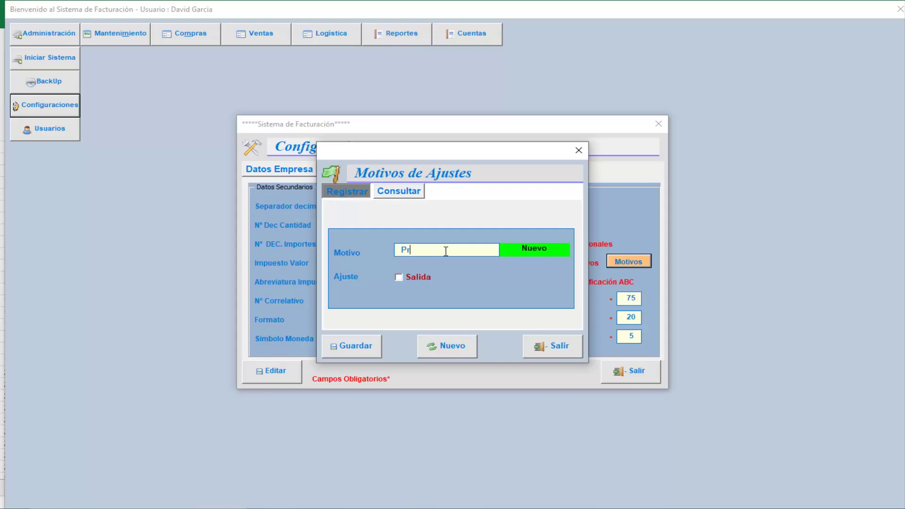
key("BackSpace")
type("Don")
type("acion")
key("BackSpace")
key("BackSpace")
key("BackSpace")
type("ión")
left_click(368, 347)
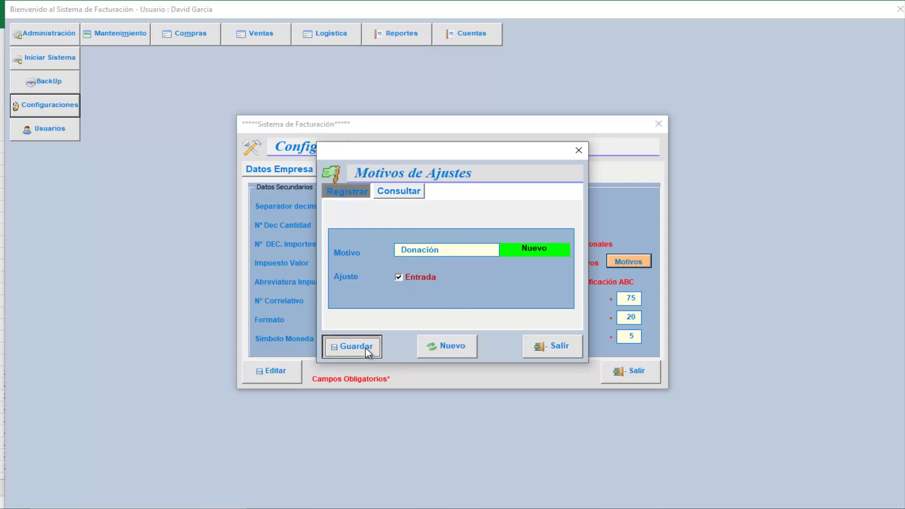
left_click(460, 302)
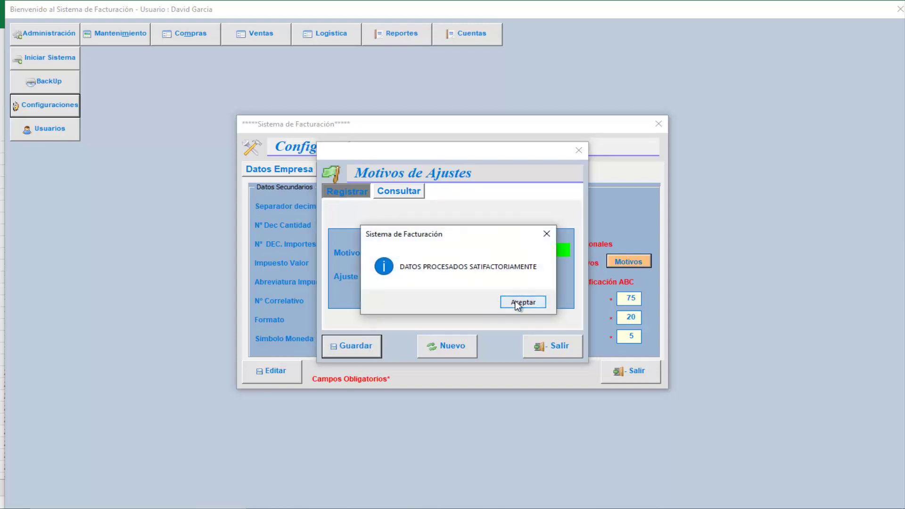
left_click(519, 301)
left_click(549, 345)
Step: Confirm Ajuste de Entrada offers Donación and Ajuste de Salida offers Robo and Dañado as reasons
left_click(612, 363)
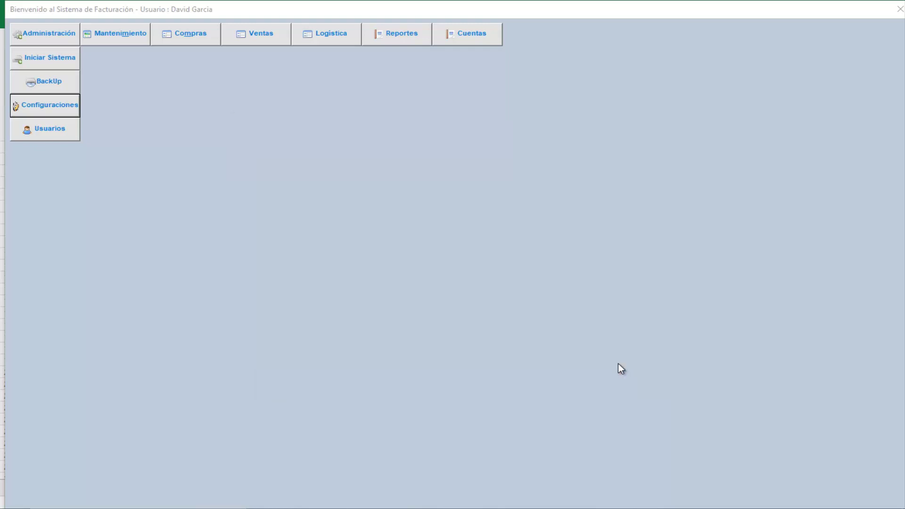
left_click(329, 32)
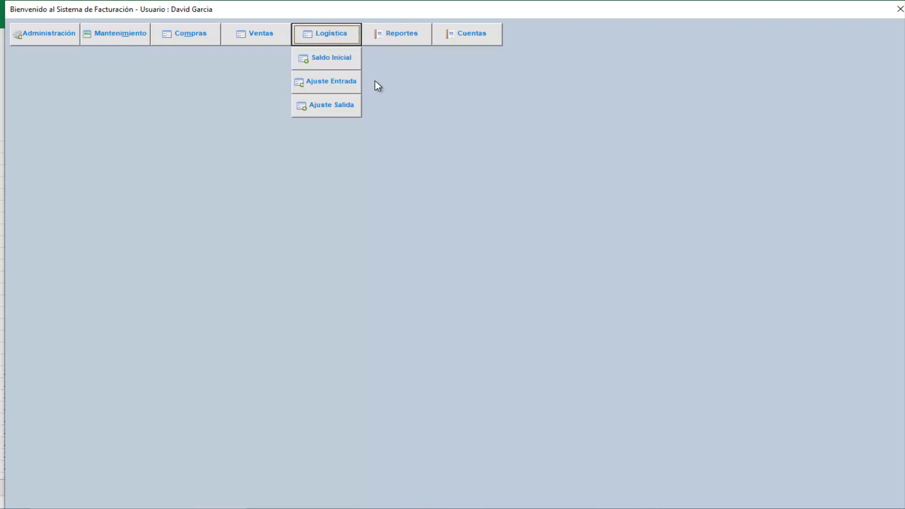
left_click(332, 81)
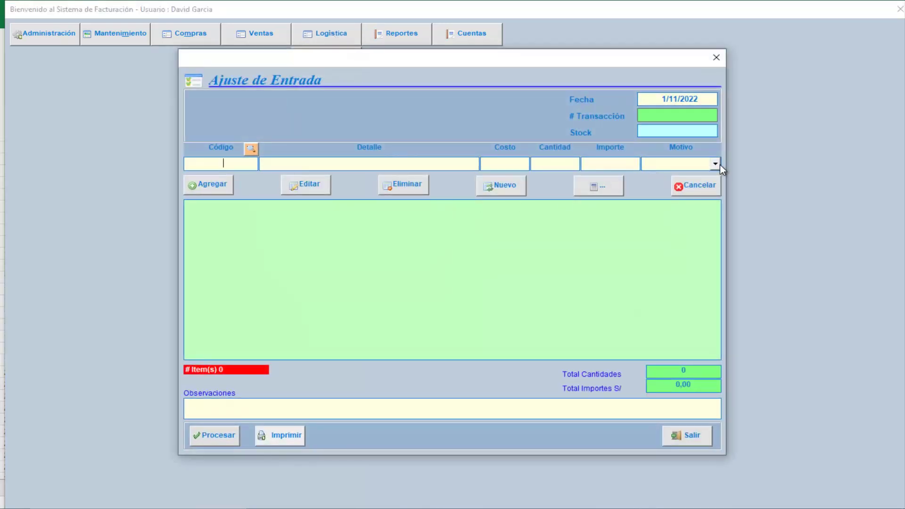
left_click(718, 163)
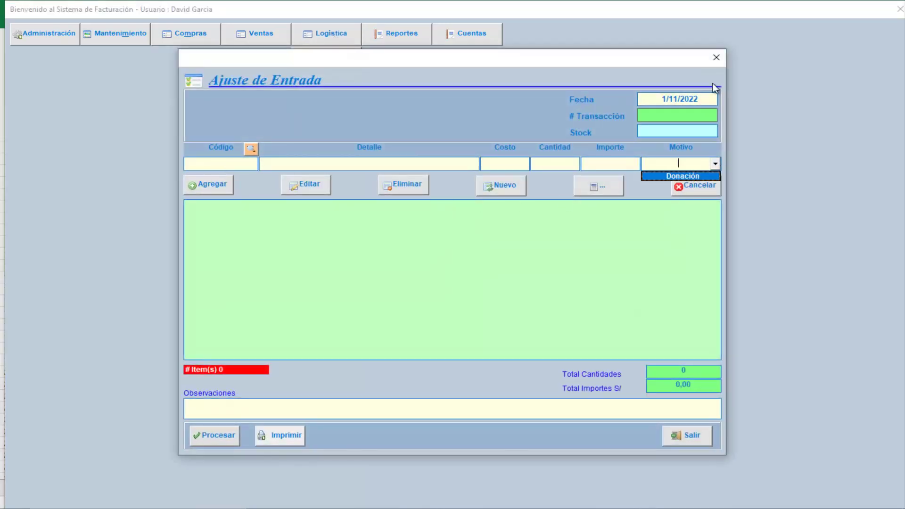
left_click(716, 58)
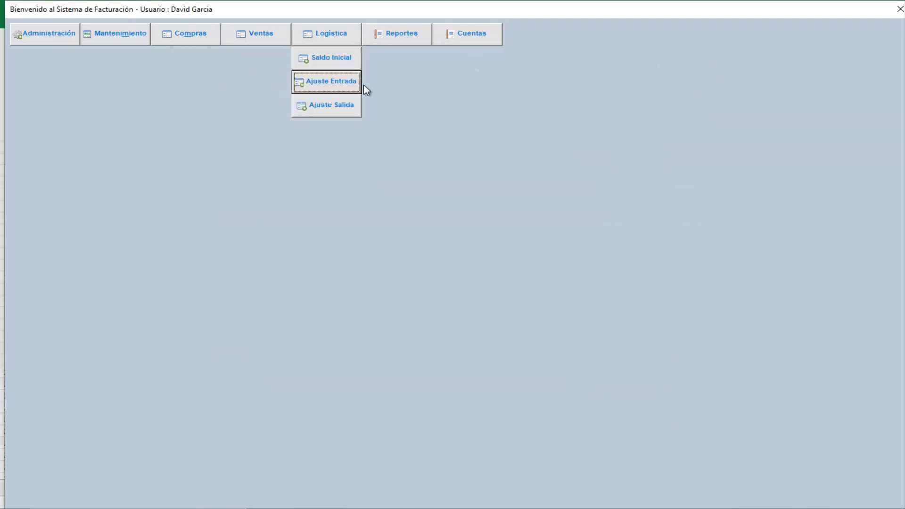
left_click(330, 106)
left_click(718, 164)
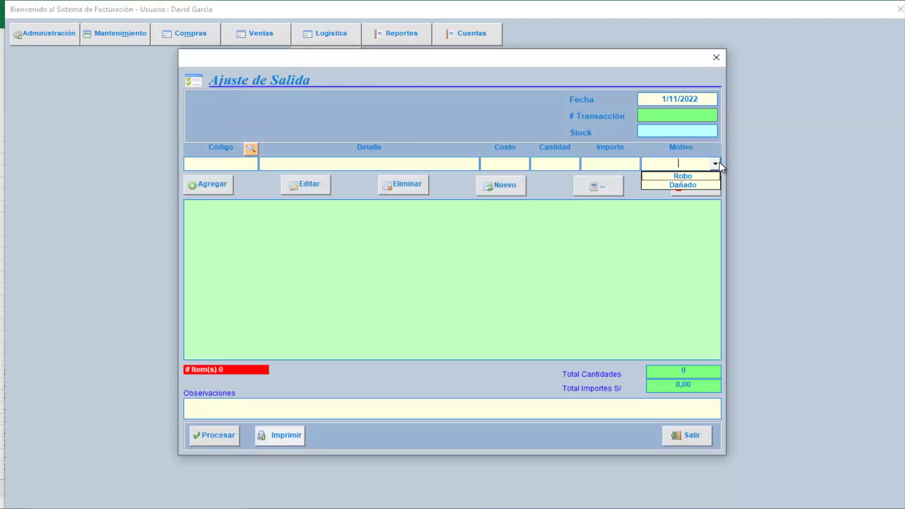
left_click(716, 58)
left_click(42, 34)
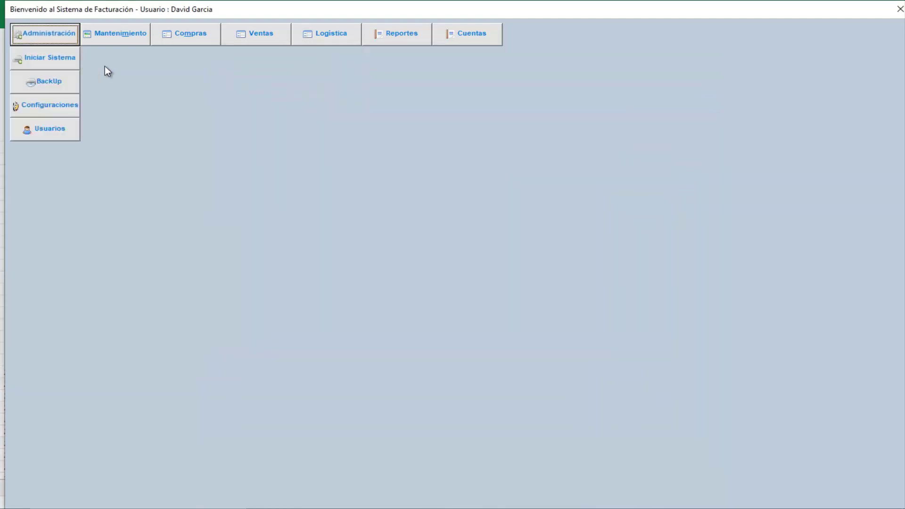
left_click(70, 105)
left_click(415, 172)
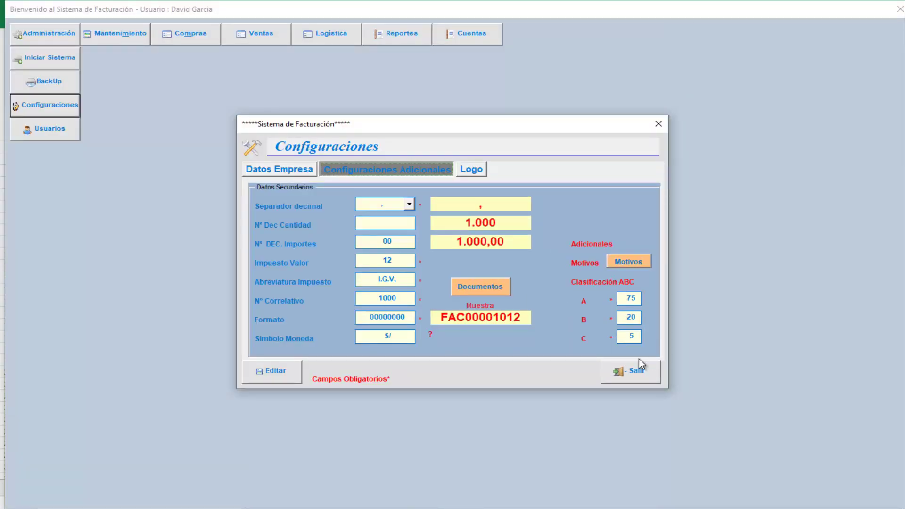
left_click(646, 376)
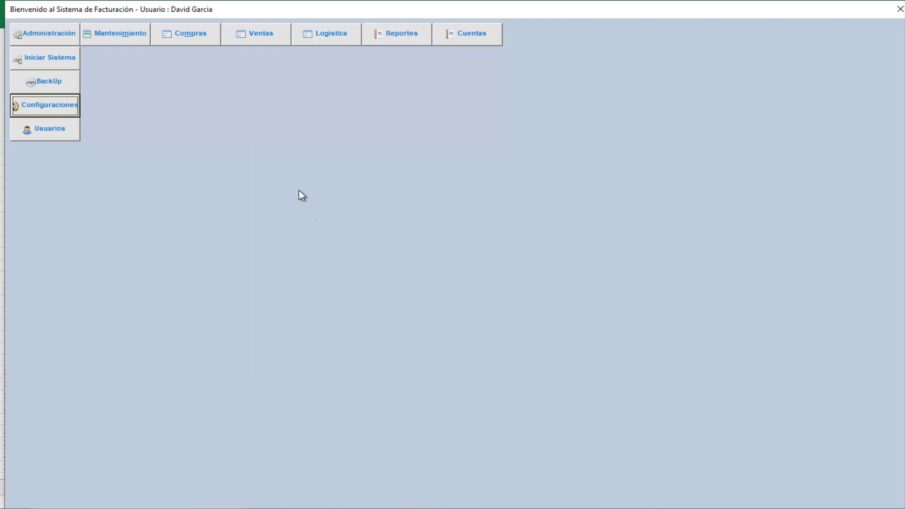
Step: Start a new user record in Usuarios and enter the user's full name
left_click(56, 130)
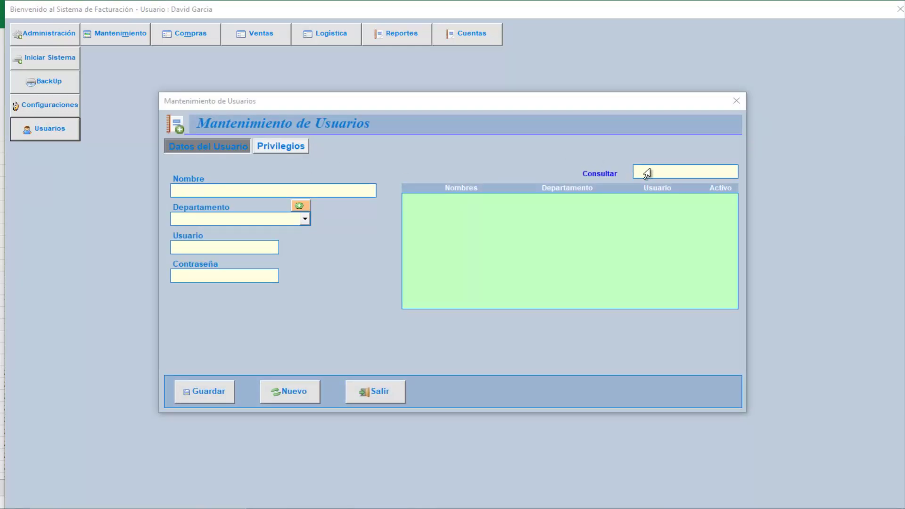
left_click(504, 198)
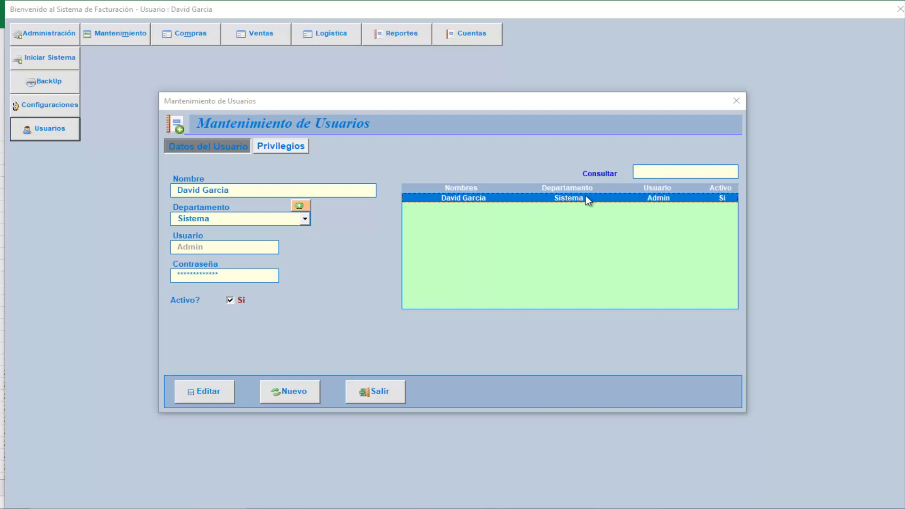
left_click(560, 200)
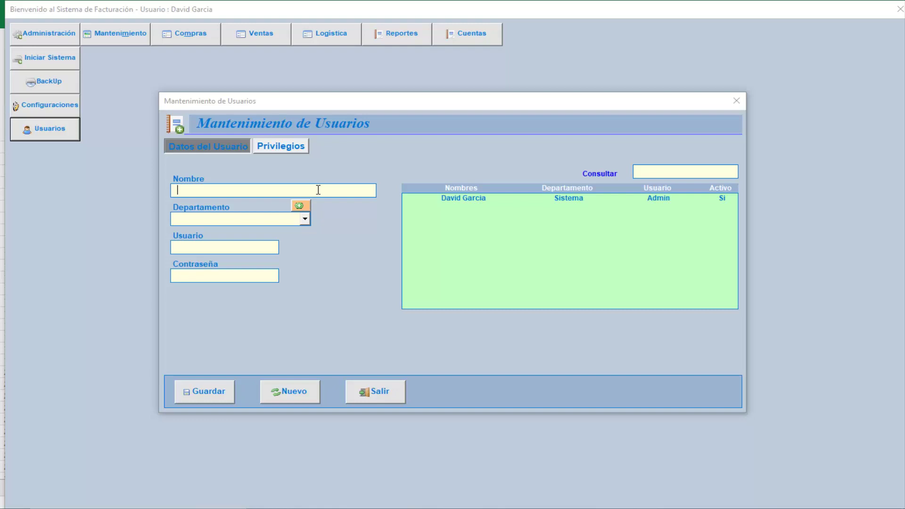
type("n")
Step: Review the Departamento choices and open department maintenance to add a new one
left_click(304, 218)
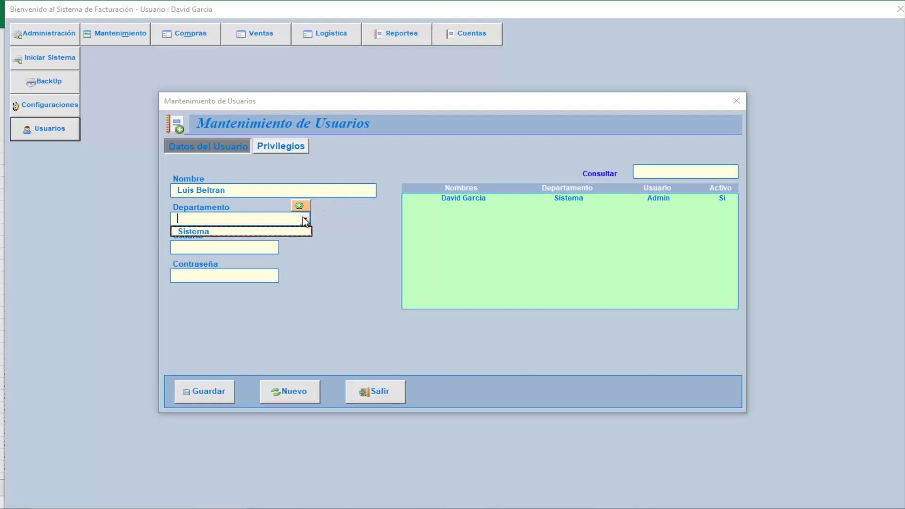
left_click(306, 220)
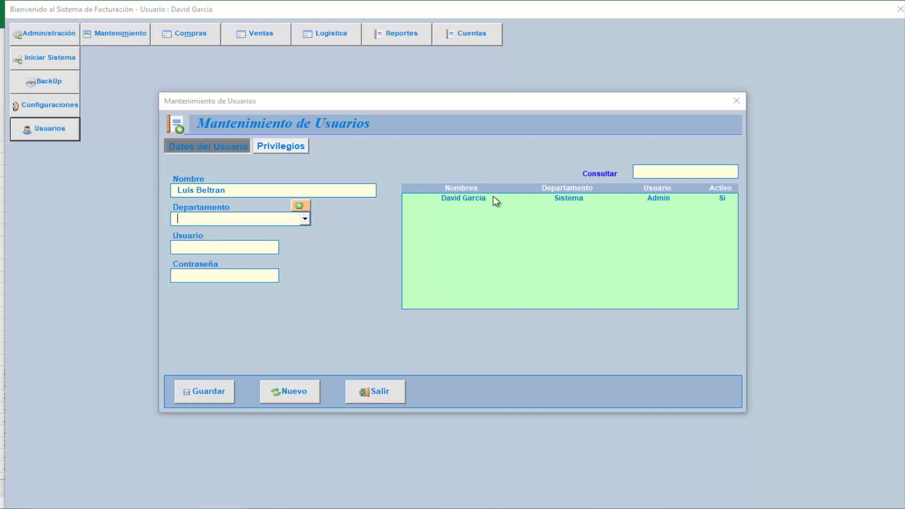
left_click(306, 220)
left_click(306, 220)
left_click(300, 206)
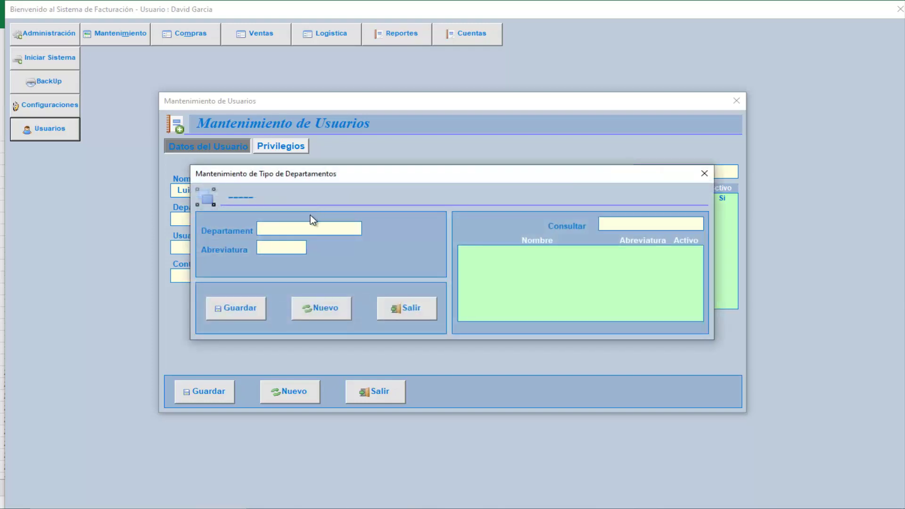
Step: Save a new department named Logistica with abbreviation Log, then close the departments window
type("logistic")
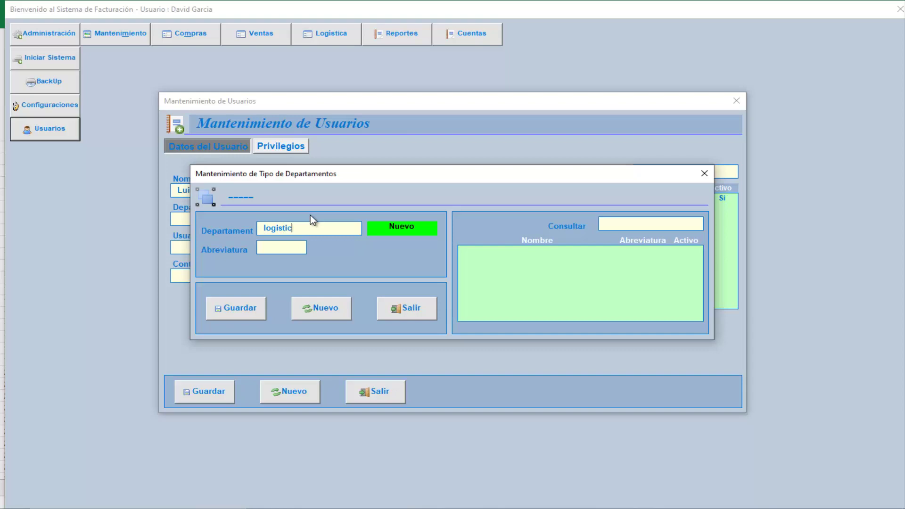
key("Tab")
type("lo")
key("BackSpace")
key("BackSpace")
type("Log")
key("Tab")
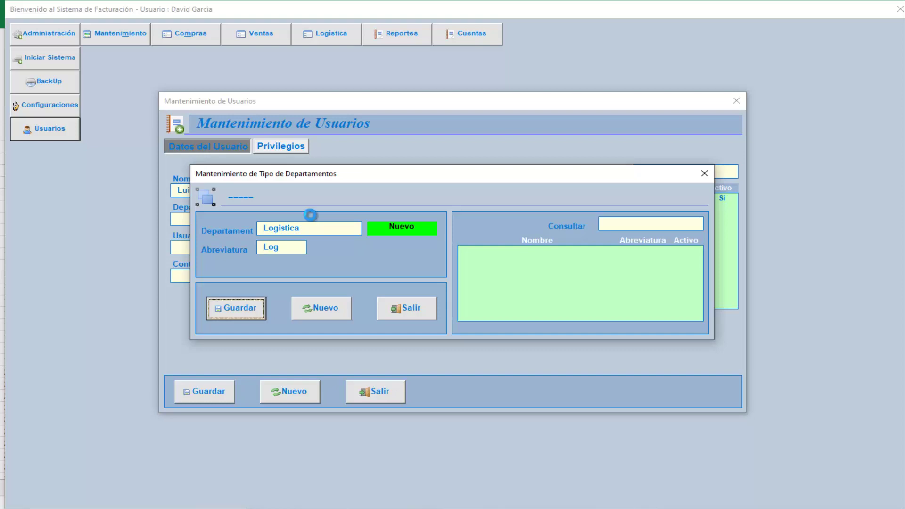
key("Return")
key("Return")
key("Return")
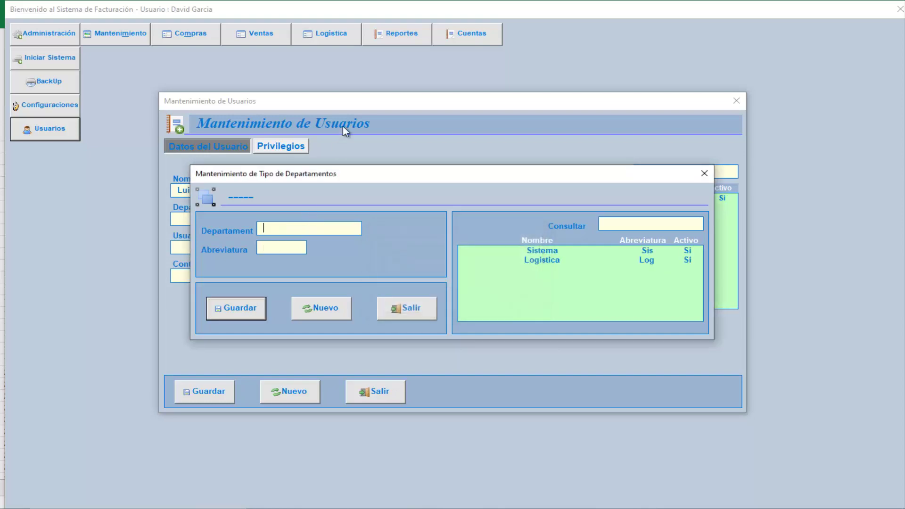
key("alt+F4")
Step: Give the user department Logistica, a login name and password, attempt saving, and dismiss the missing-privilege error
left_click(304, 220)
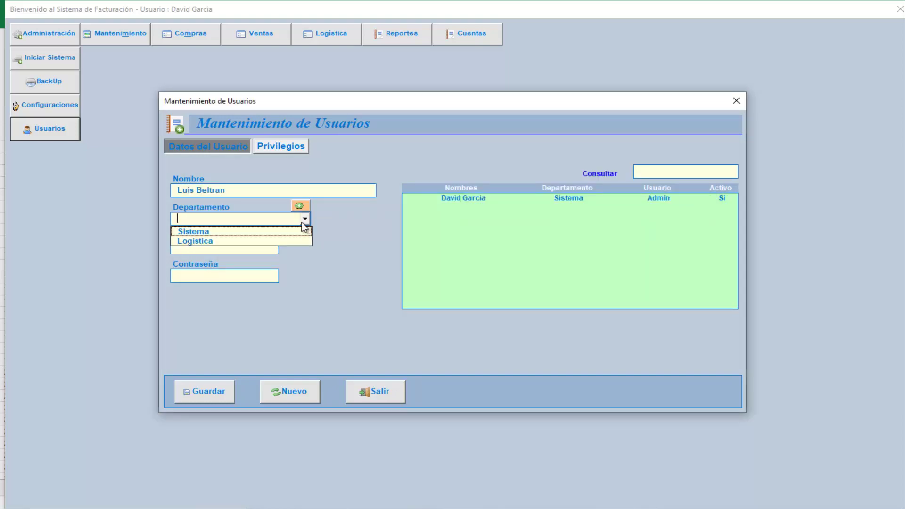
left_click(236, 241)
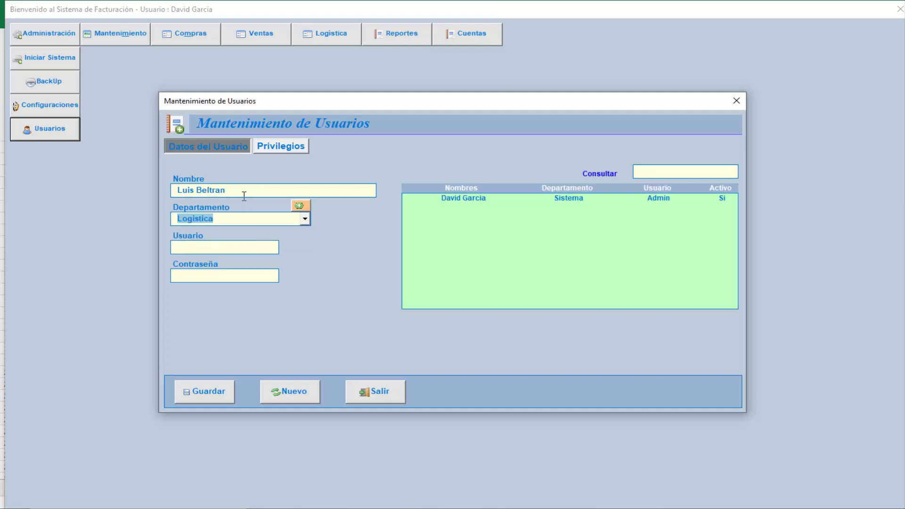
left_click(223, 248)
type("lb")
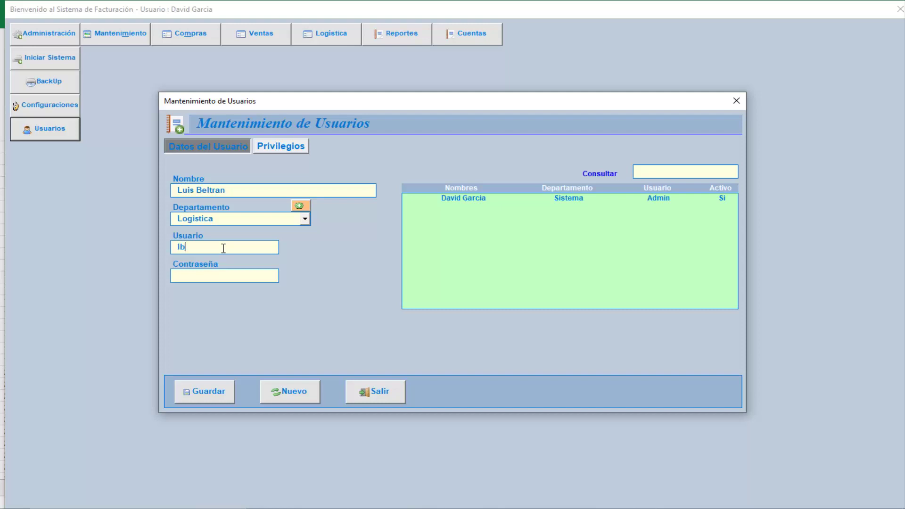
key("Tab")
key("Tab")
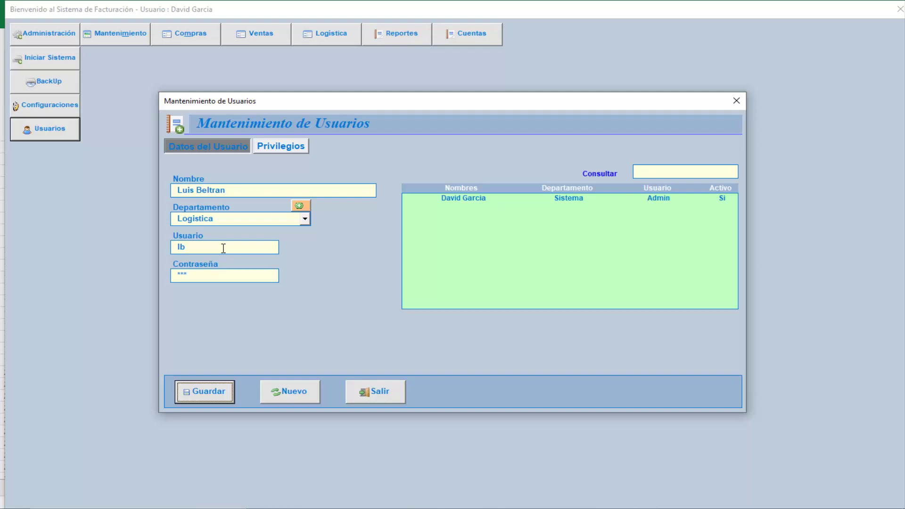
key("Return")
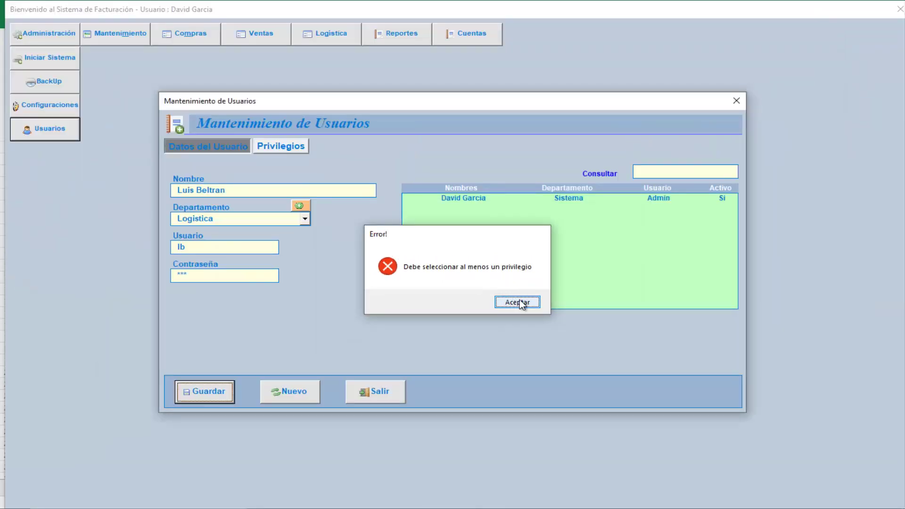
left_click(518, 303)
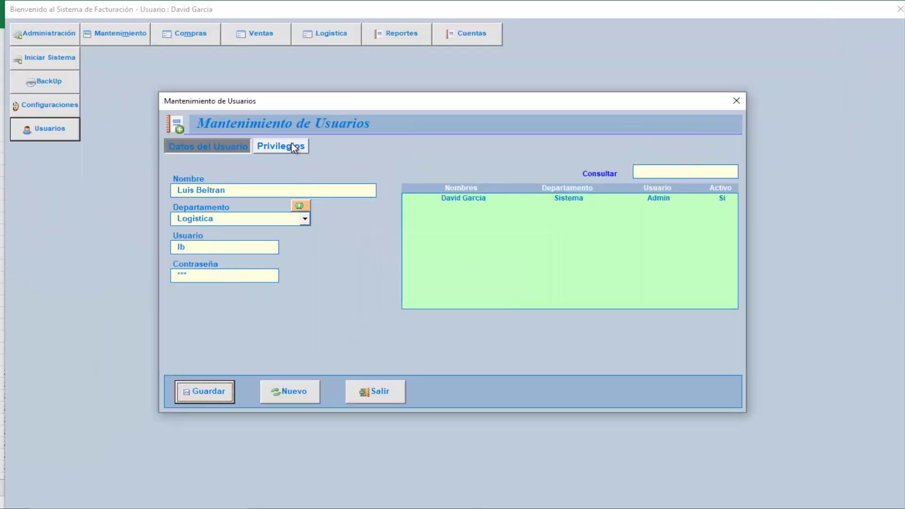
left_click(294, 147)
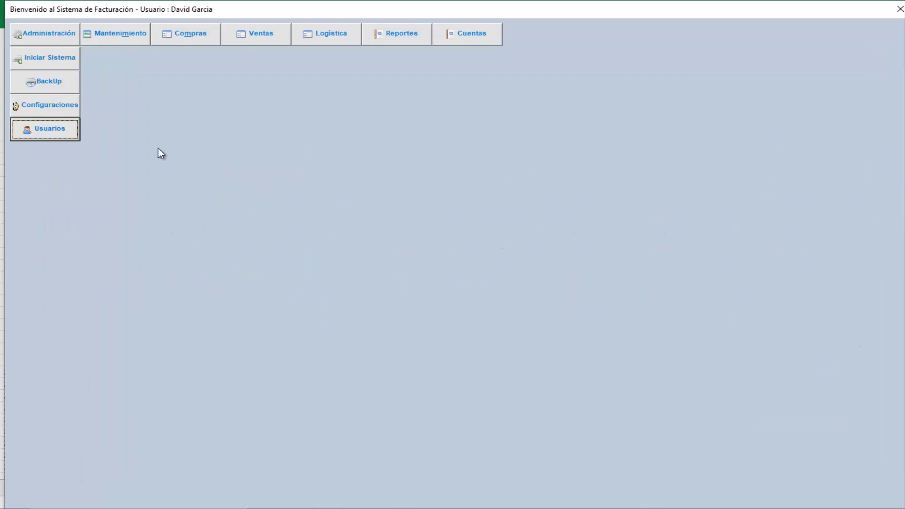
Step: In Usuarios, re-enter the user's full name, Logistica department, login name and password
left_click(42, 131)
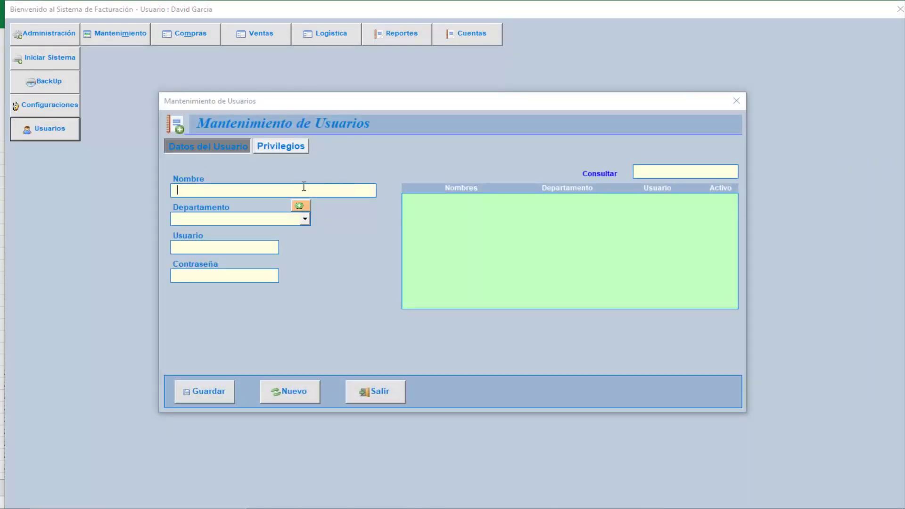
key("Down")
key("Tab")
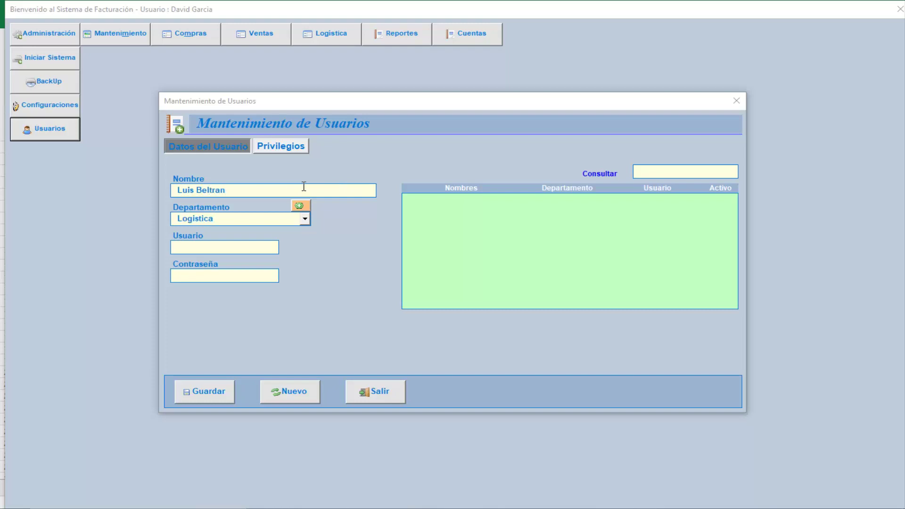
type("lb")
key("Tab")
Step: Grant Productos, Proveedores and Clientes privileges and save the new user
left_click(307, 151)
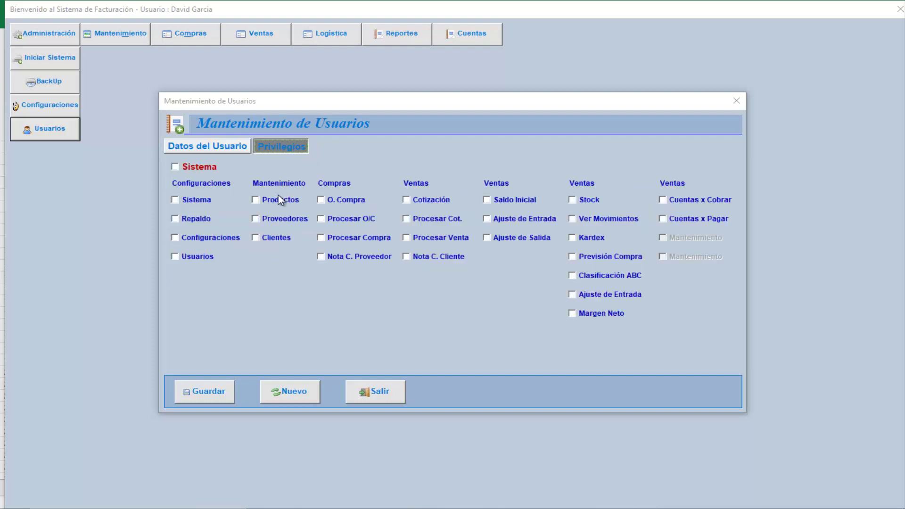
left_click(288, 218)
left_click(207, 394)
left_click(443, 302)
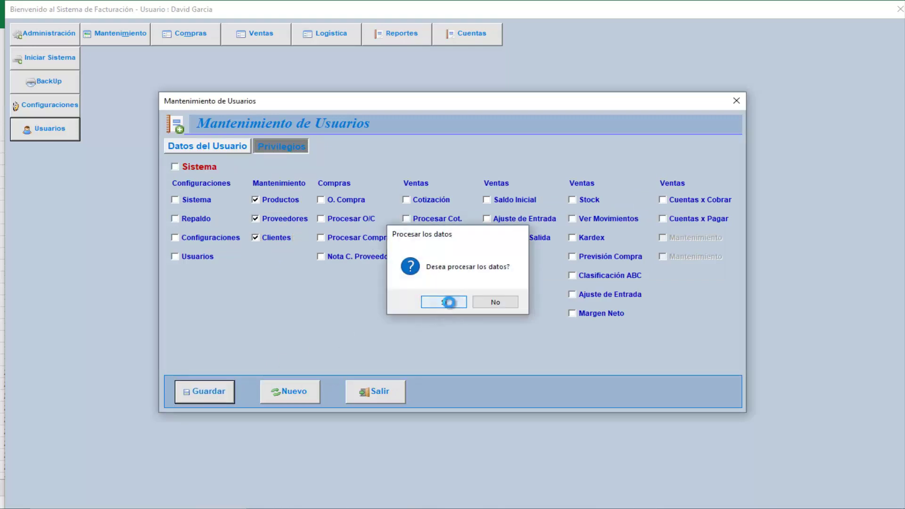
left_click(516, 300)
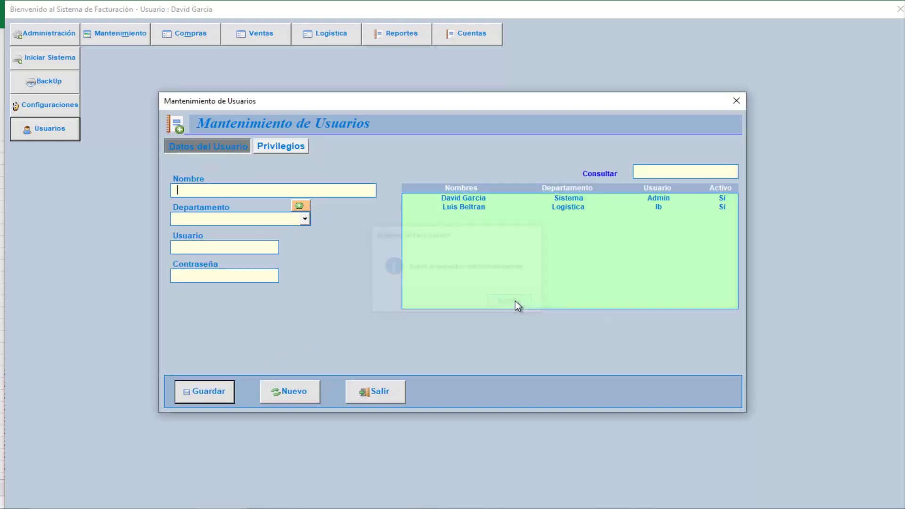
Step: Check the saved user's record, close the system, and reopen the login screen
left_click(603, 206)
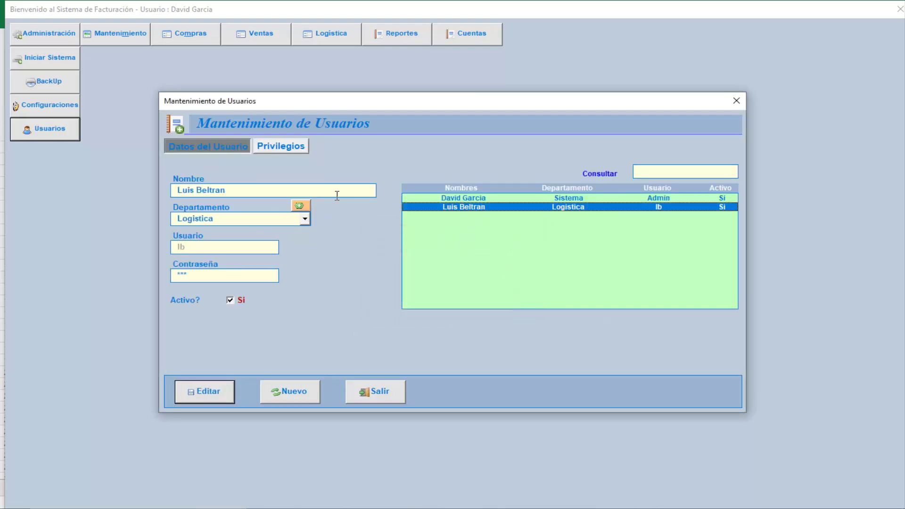
left_click(735, 102)
left_click(899, 9)
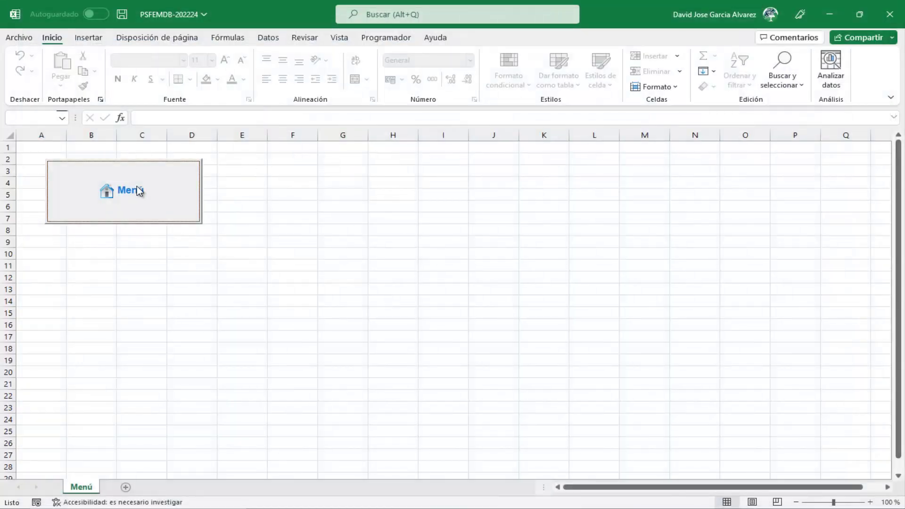
left_click(139, 190)
Step: Log in as the new Logistica user and check the Administración options
type("lb")
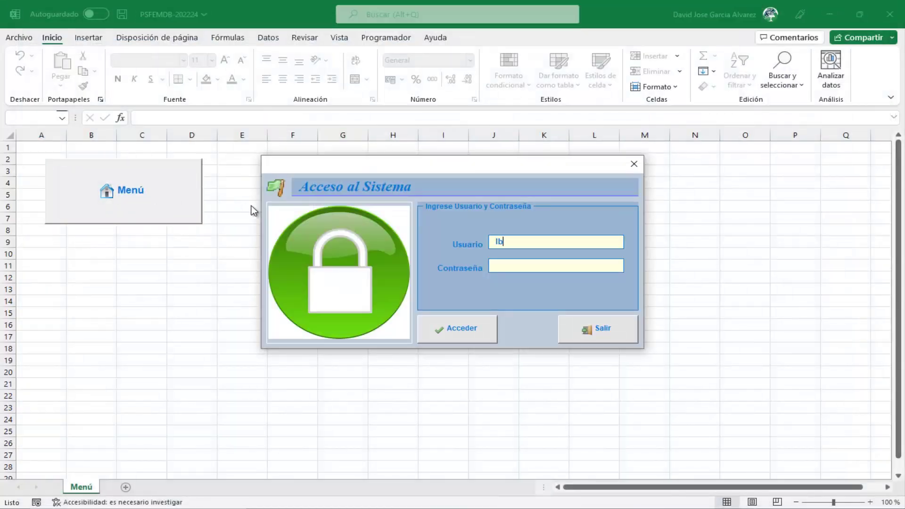
key("Tab")
key("Tab")
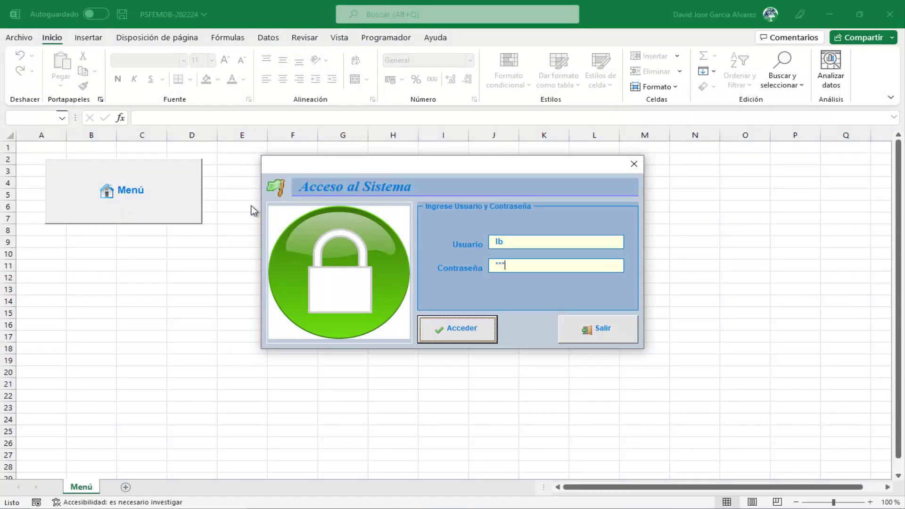
key("Return")
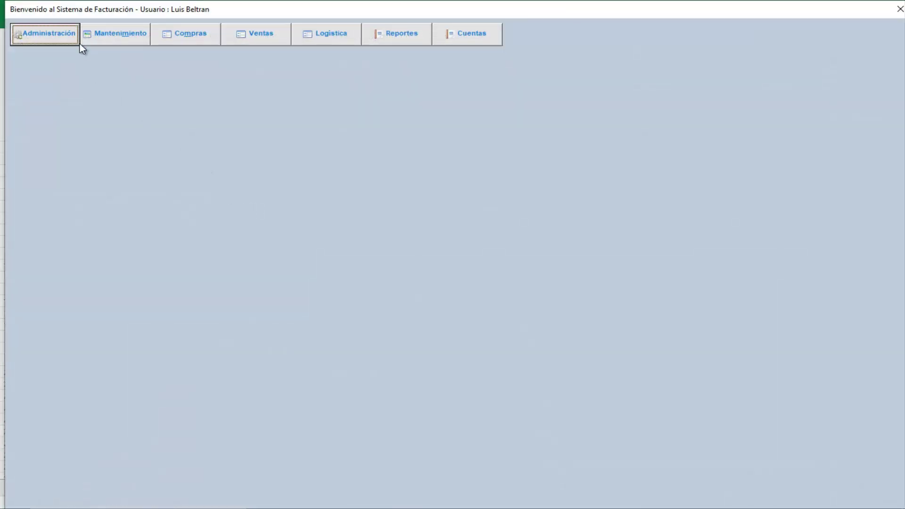
left_click(70, 38)
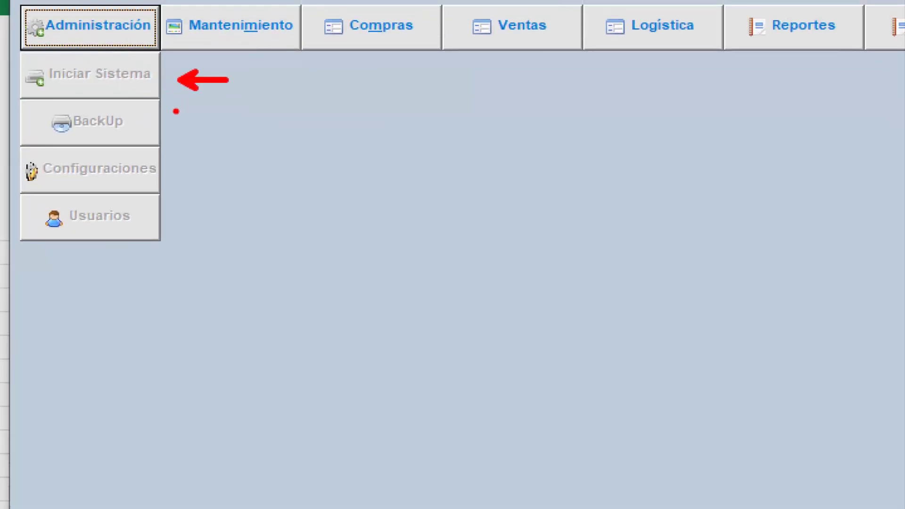
left_click_drag(218, 157, 335, 157)
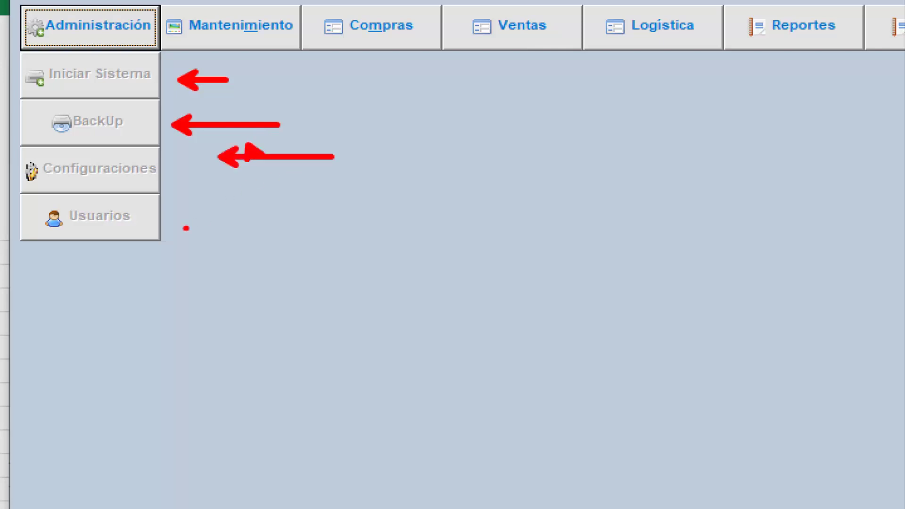
left_click_drag(176, 234, 238, 286)
Step: Check Compras, Ventas, Logistica, Reportes, Cuentas and Mantenimiento menus for available options
left_click(179, 33)
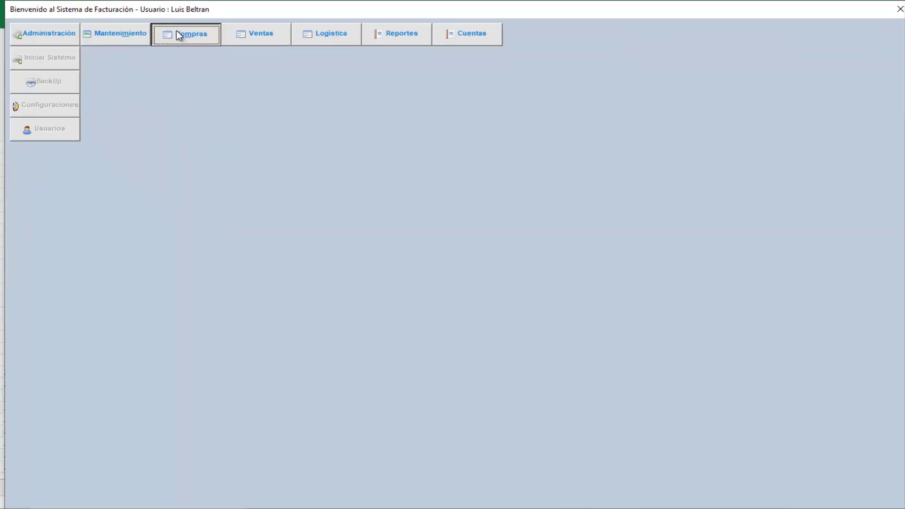
left_click(279, 36)
left_click(330, 34)
left_click(381, 33)
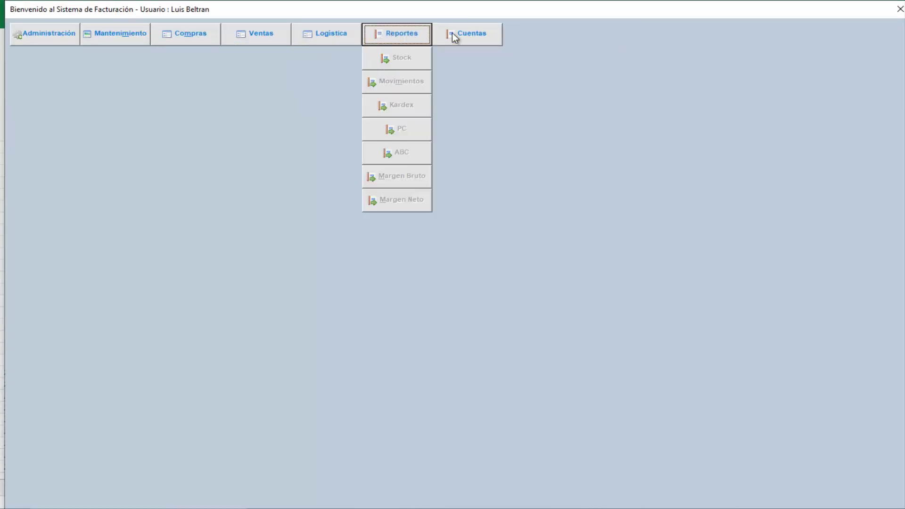
left_click(451, 37)
left_click(129, 35)
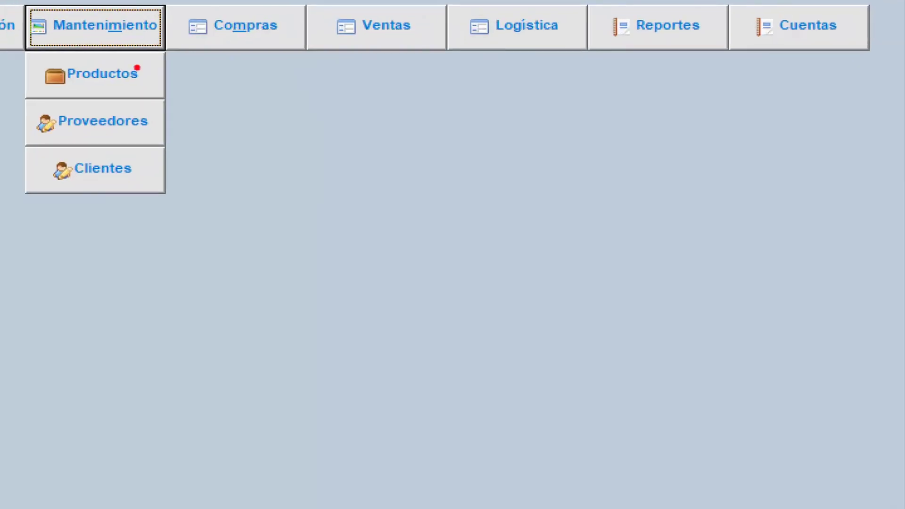
left_click_drag(166, 73, 244, 73)
left_click_drag(166, 123, 260, 133)
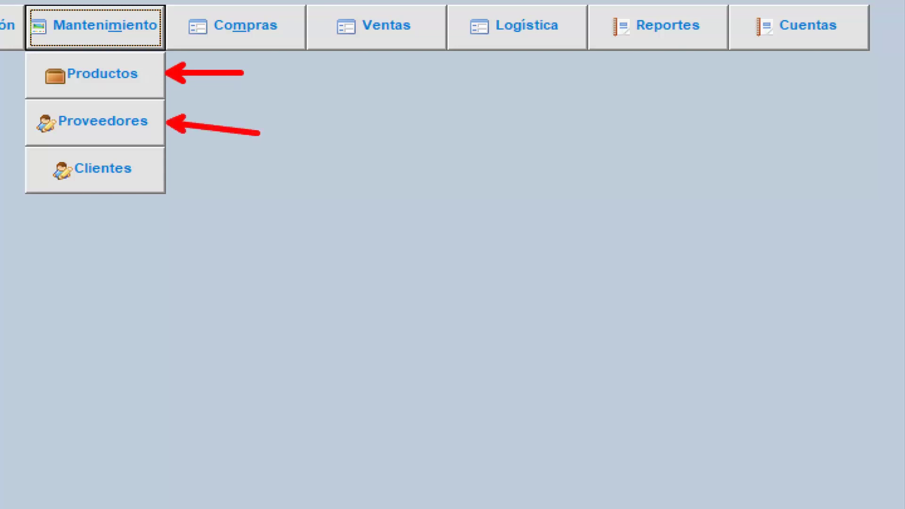
left_click_drag(174, 161, 218, 181)
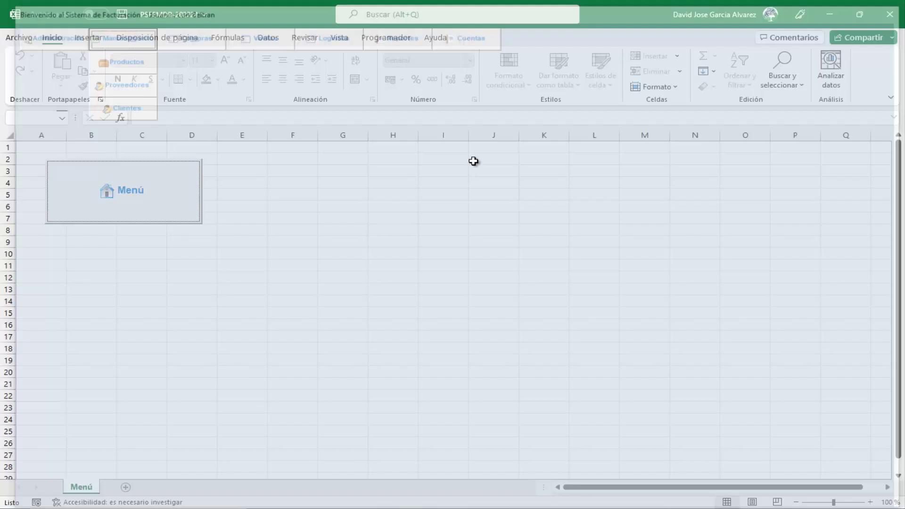
Step: Close the system and log back in as the administrator with the admin password
left_click(900, 14)
left_click(179, 192)
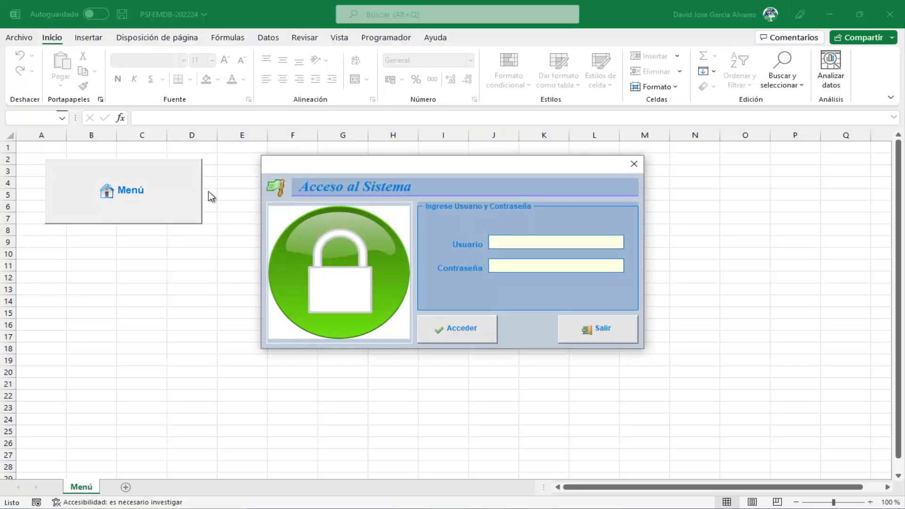
type("Admin")
key("Tab")
type("*")
type("************")
type("*")
key("Tab")
key("Return")
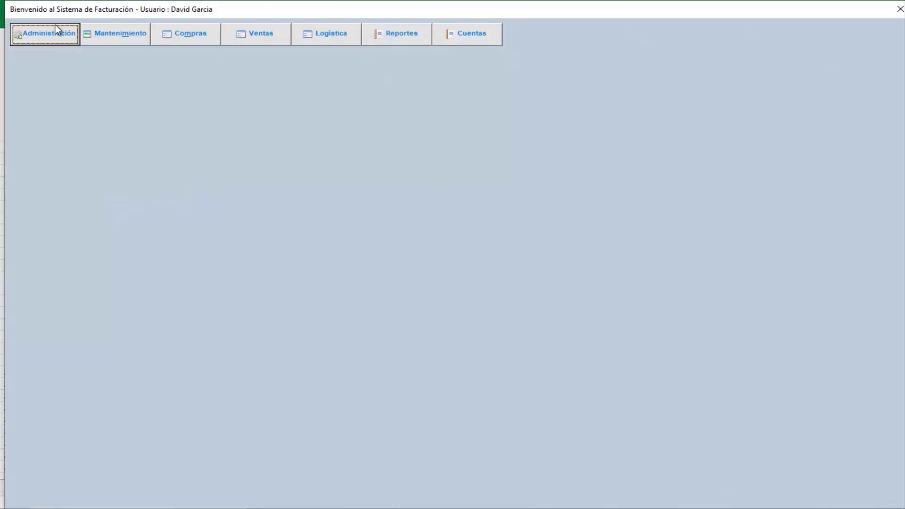
Step: Add Saldo Inicial and Ajuste de Entrada privileges to the Logística user, save, and close the system
left_click(57, 33)
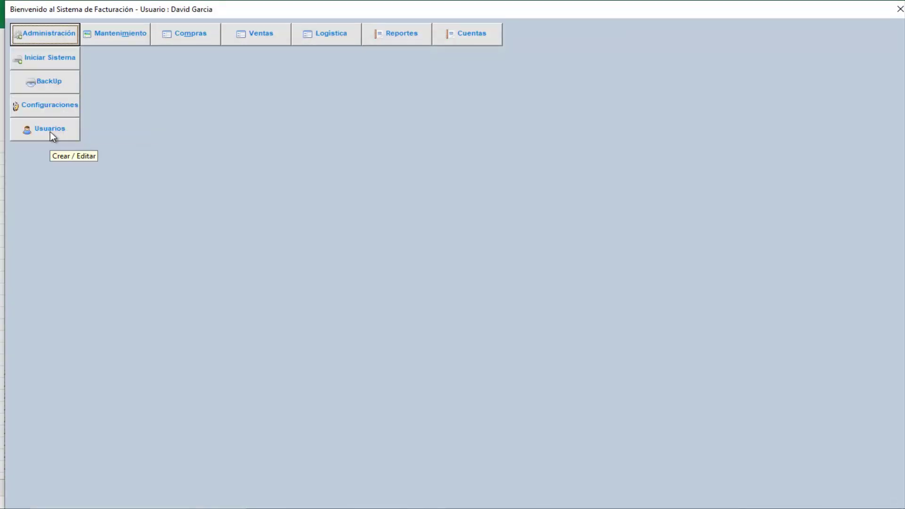
left_click(50, 130)
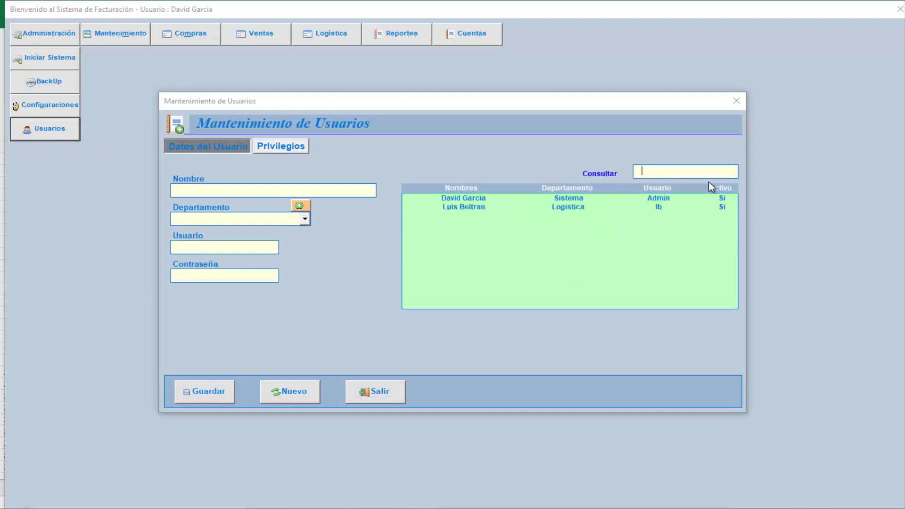
left_click(597, 207)
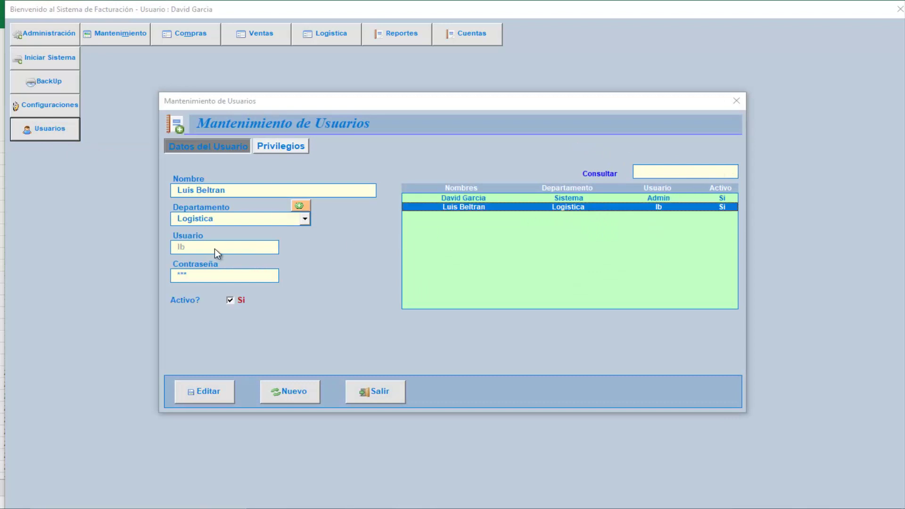
left_click(289, 149)
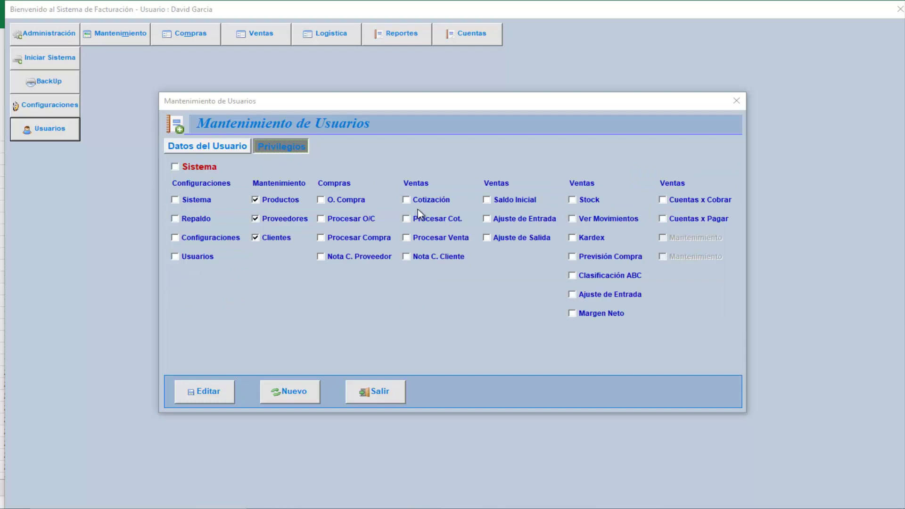
left_click(499, 200)
left_click(525, 219)
left_click(222, 391)
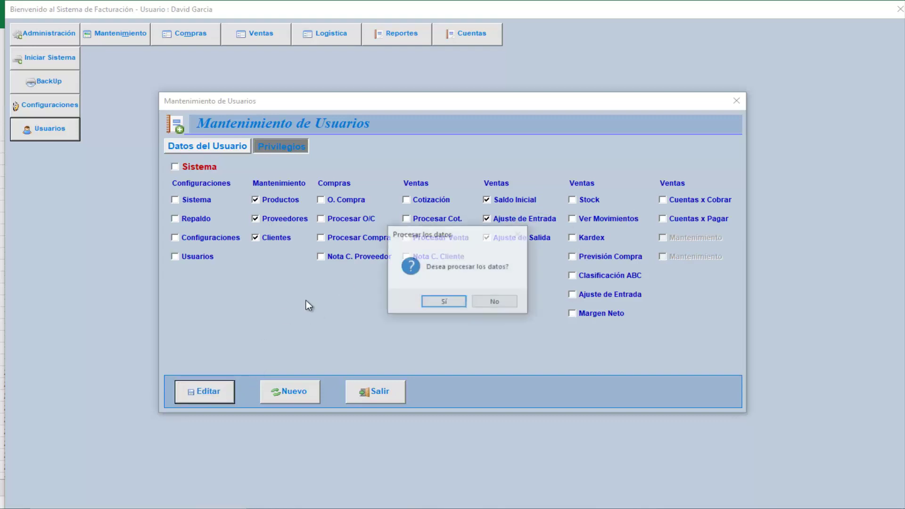
left_click(453, 302)
left_click(516, 303)
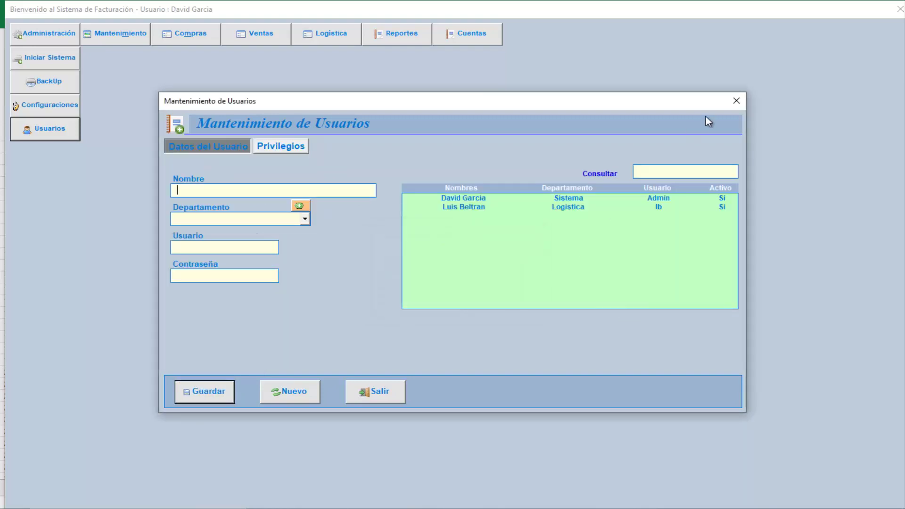
left_click(737, 101)
left_click(897, 9)
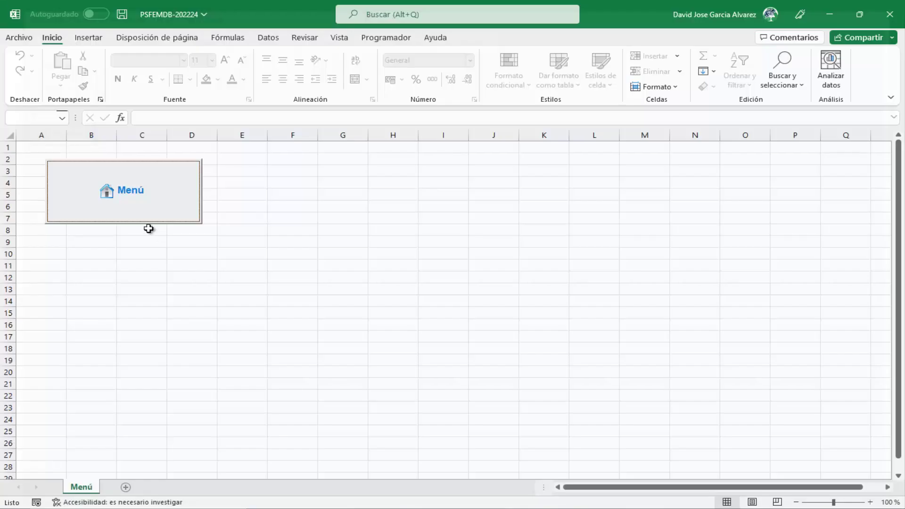
type("lb")
key("Tab")
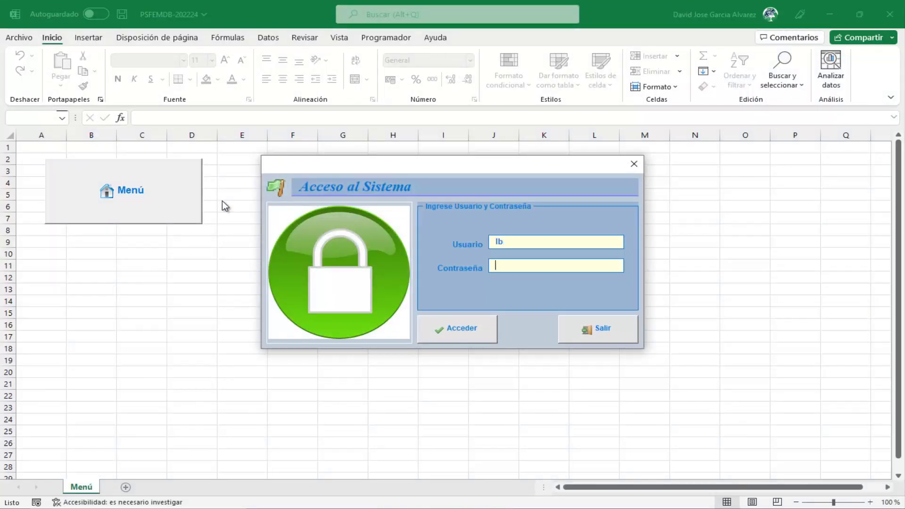
key("Return")
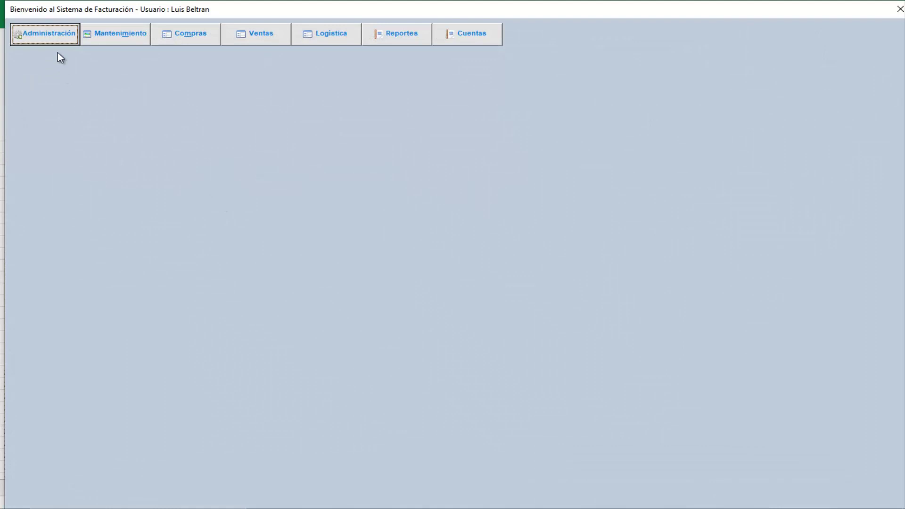
left_click(60, 41)
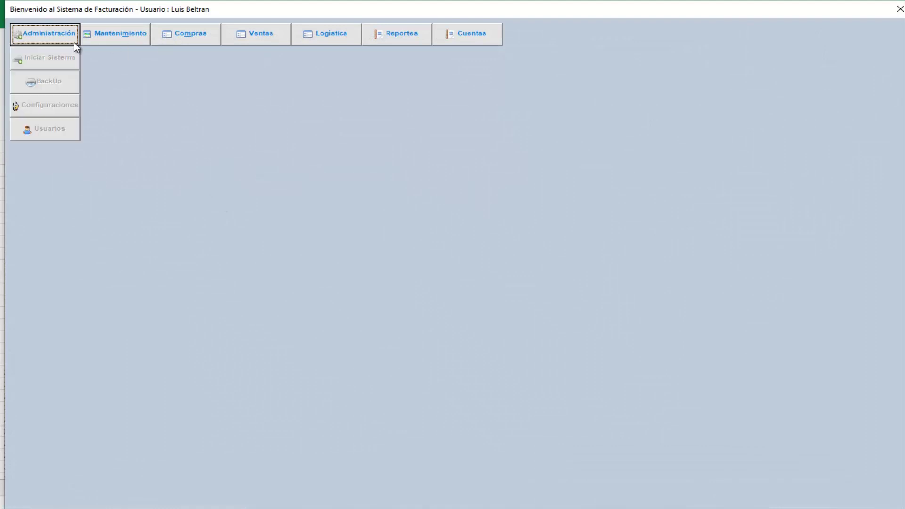
left_click(105, 32)
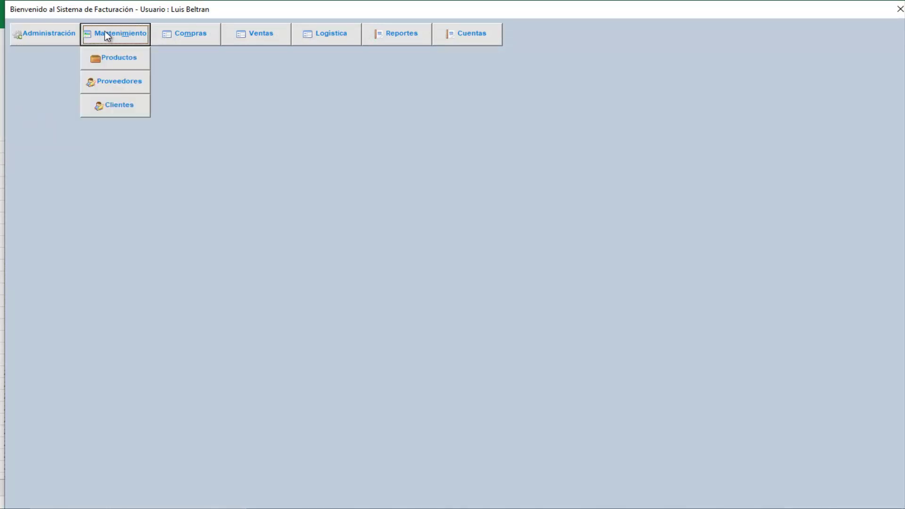
left_click(186, 38)
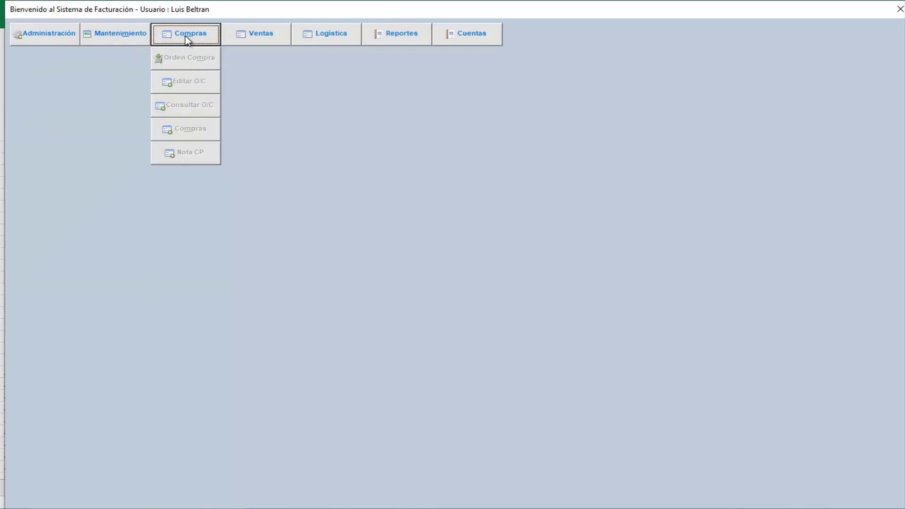
left_click(283, 38)
left_click(340, 43)
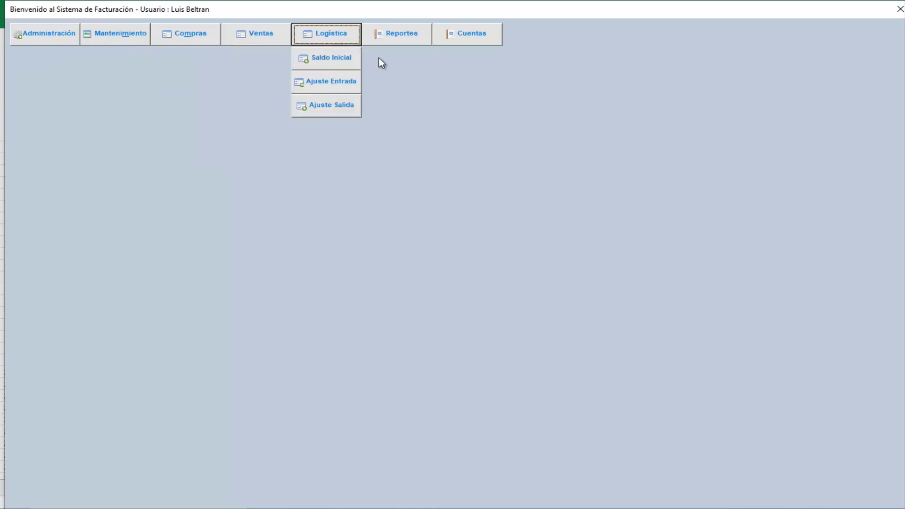
left_click(409, 44)
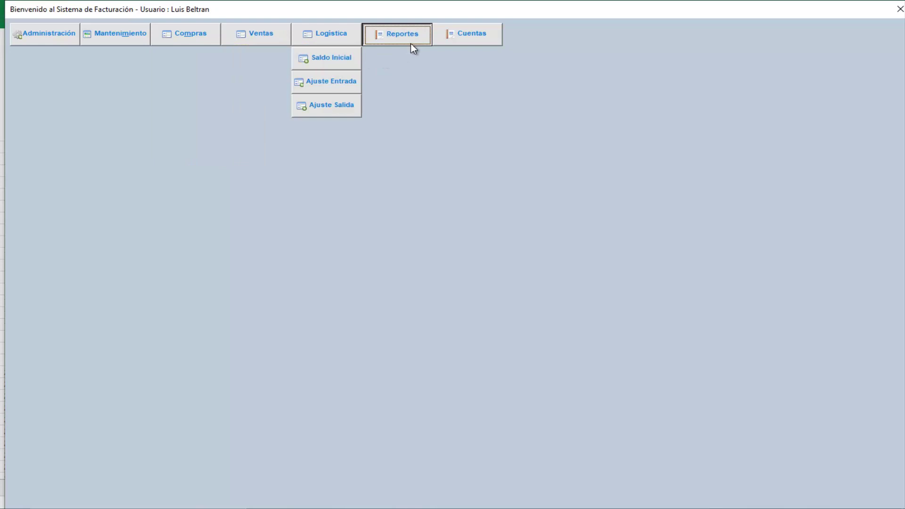
left_click(460, 38)
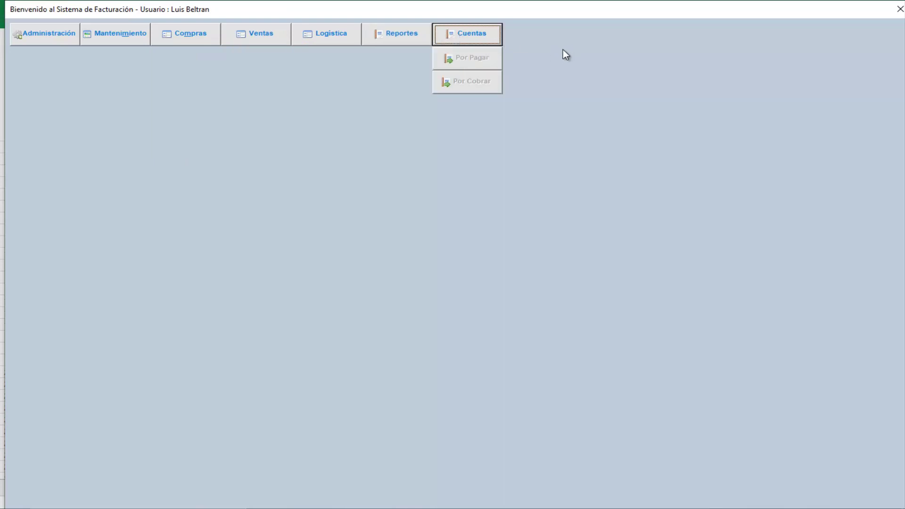
left_click(36, 38)
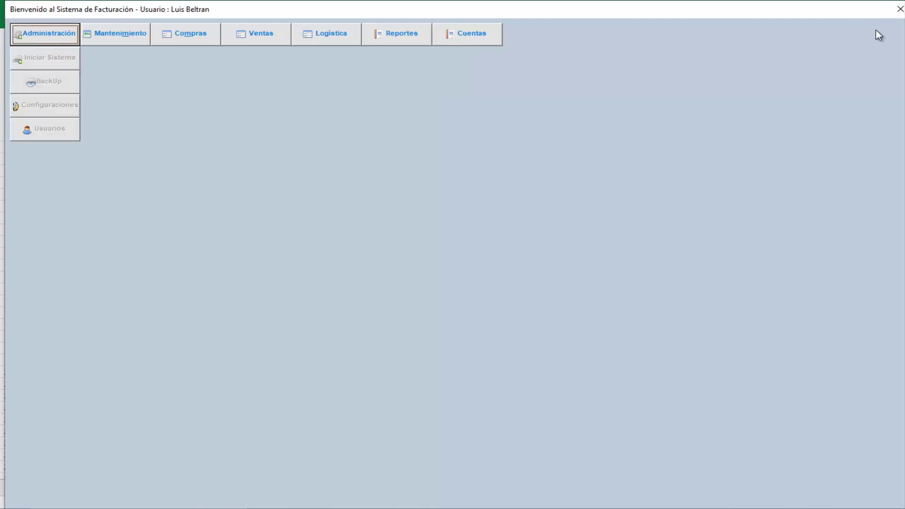
left_click(898, 9)
Step: Log back into the billing system as the Admin user with the administrator password
left_click(125, 189)
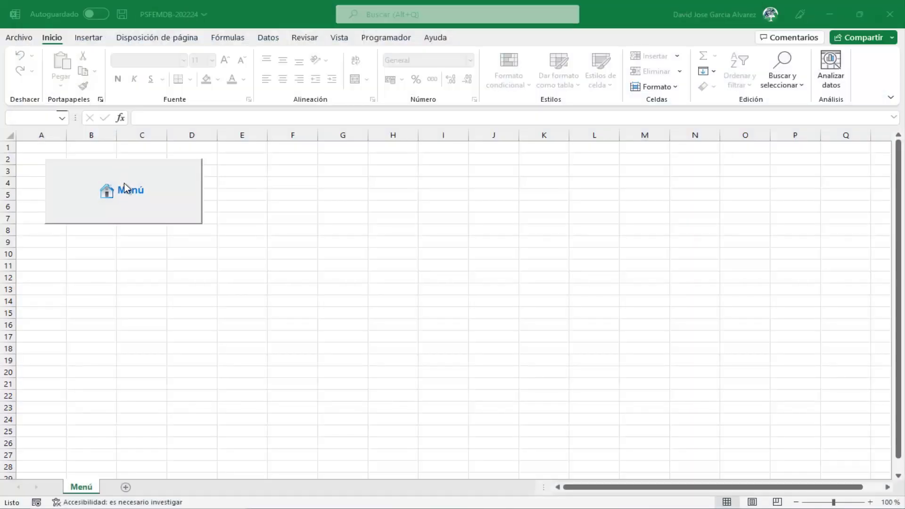
type("Admin")
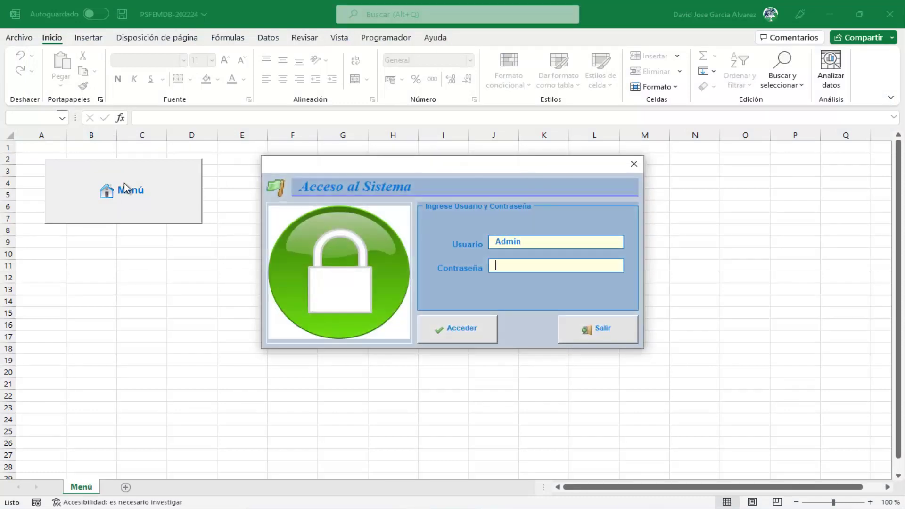
type("***********")
key("Return")
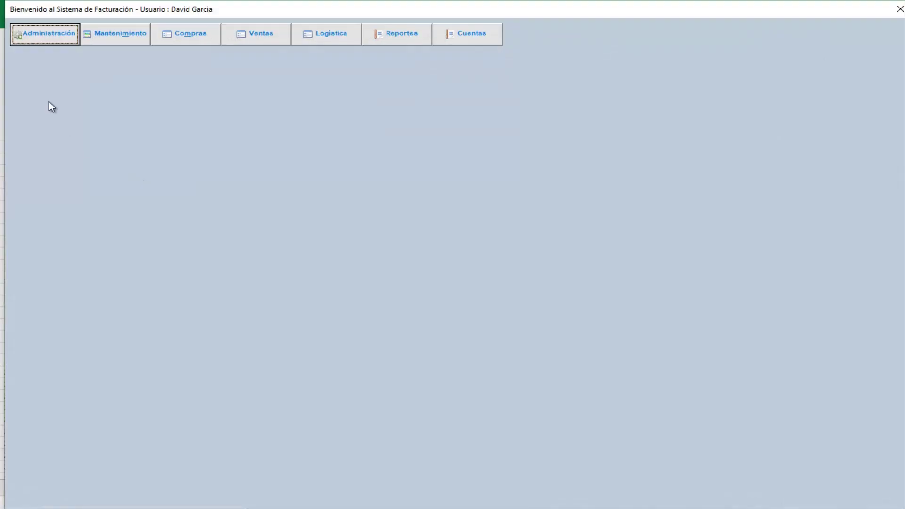
Step: Review the Datos Empresa, Configuraciones Adicionales and Logo tabs of Configuraciones, then open Mantenimiento de Usuarios
left_click(64, 35)
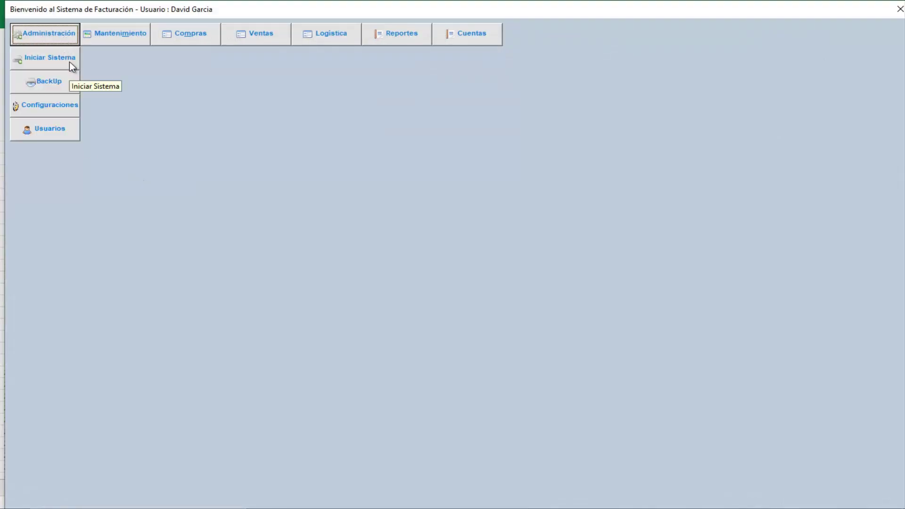
left_click(67, 106)
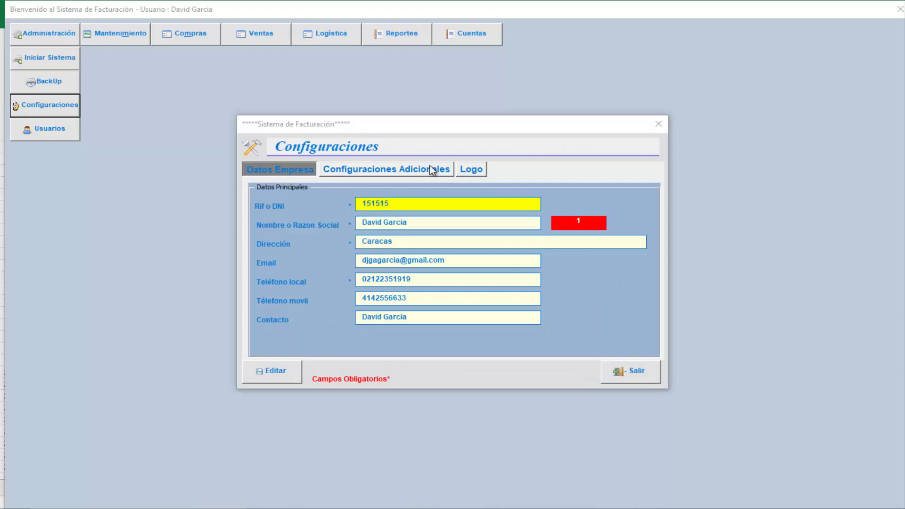
left_click(429, 166)
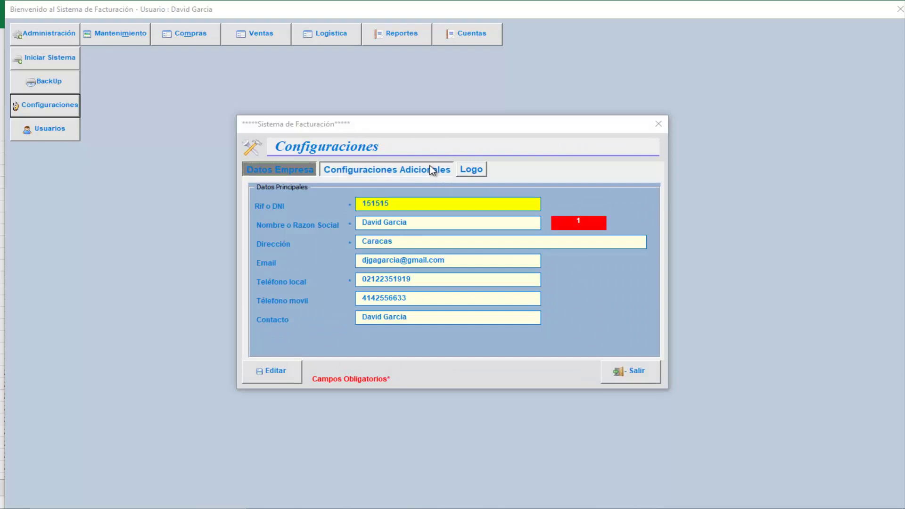
left_click(478, 172)
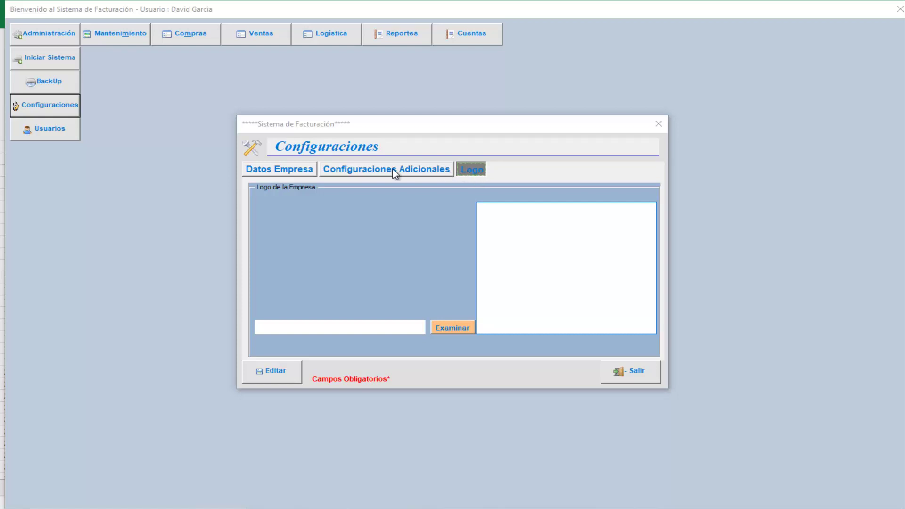
left_click(300, 172)
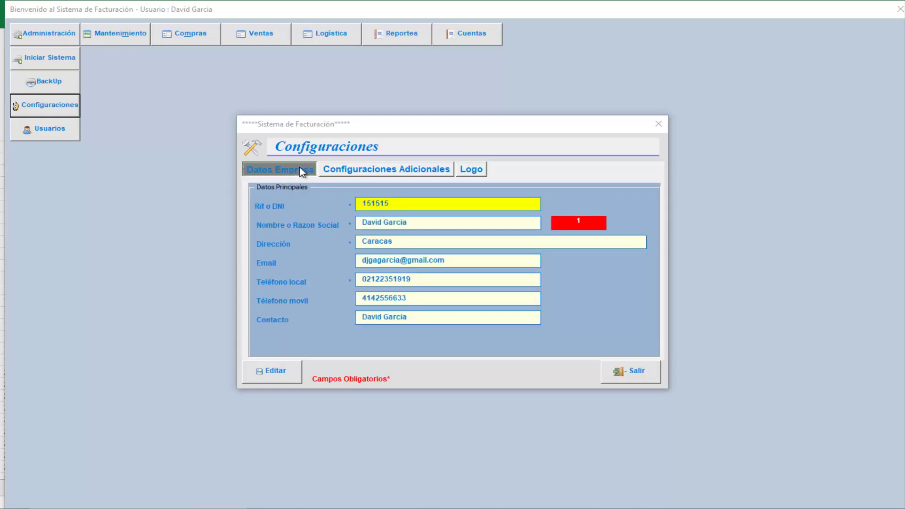
left_click(657, 125)
left_click(71, 129)
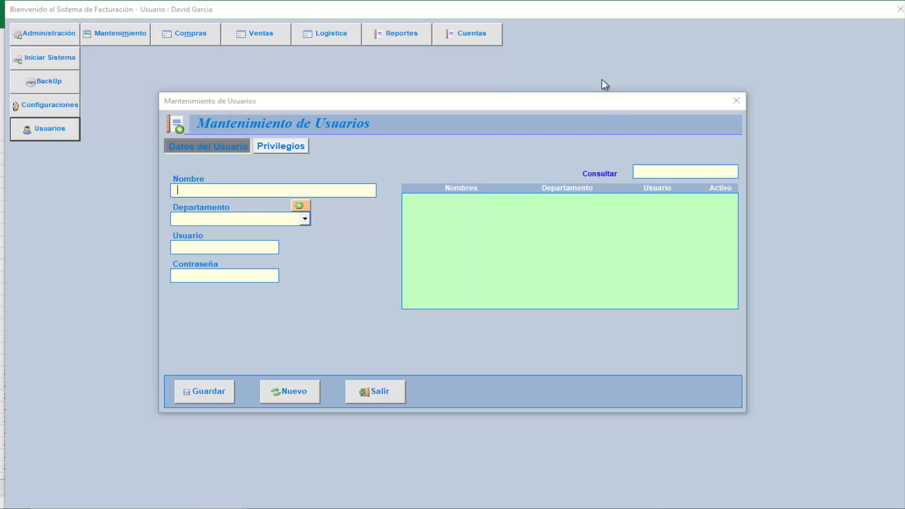
Step: Close Mantenimiento de Usuarios and the Sistema de Facturación window to return to the Menú sheet
left_click(738, 104)
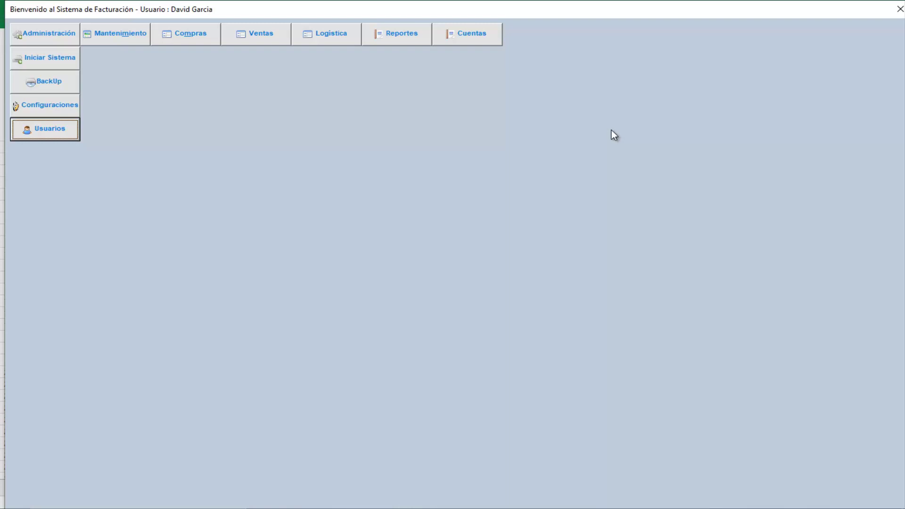
left_click(896, 17)
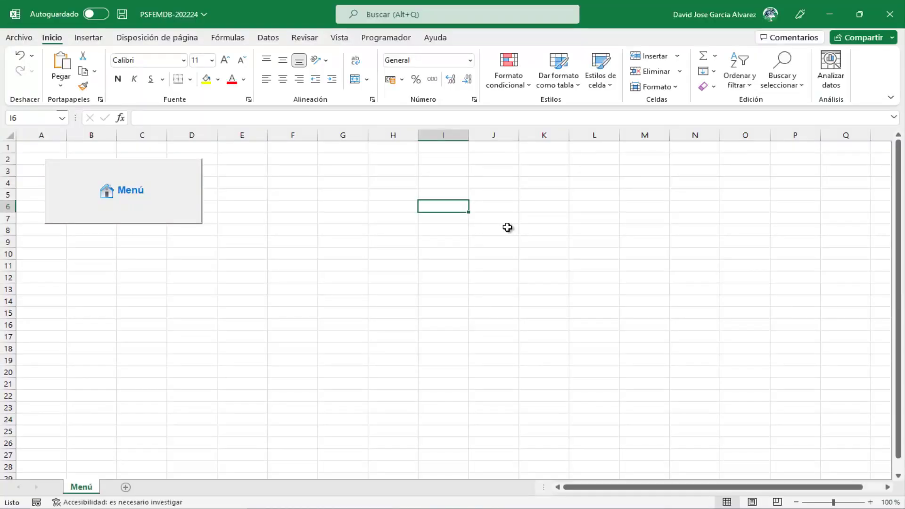